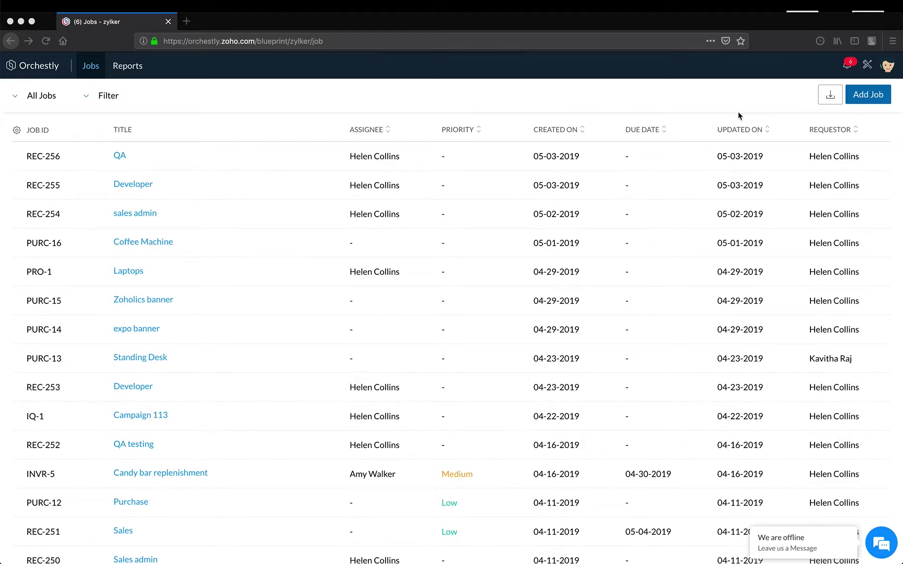
Step: Start a new job using the Recruitment layout
click(864, 95)
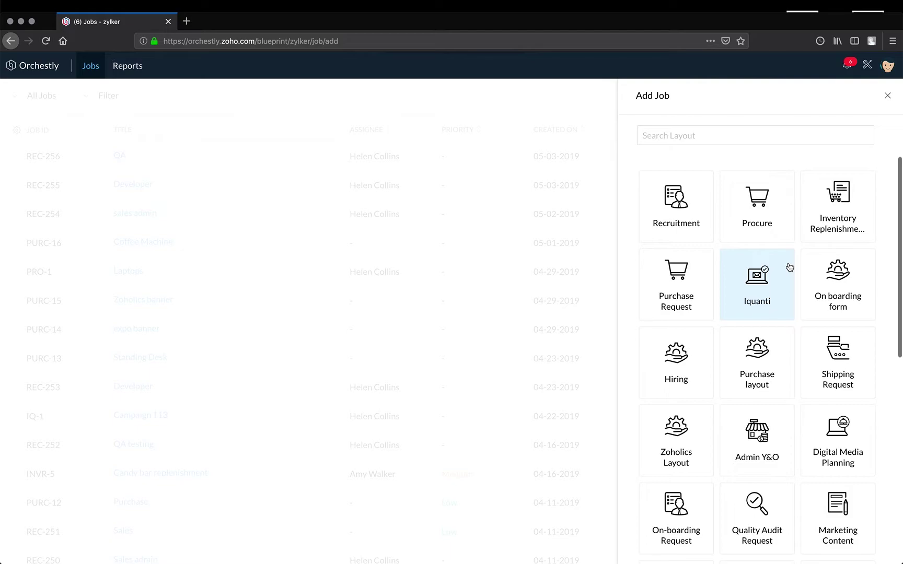
scroll(747, 287, down, 6)
scroll(748, 287, up, 6)
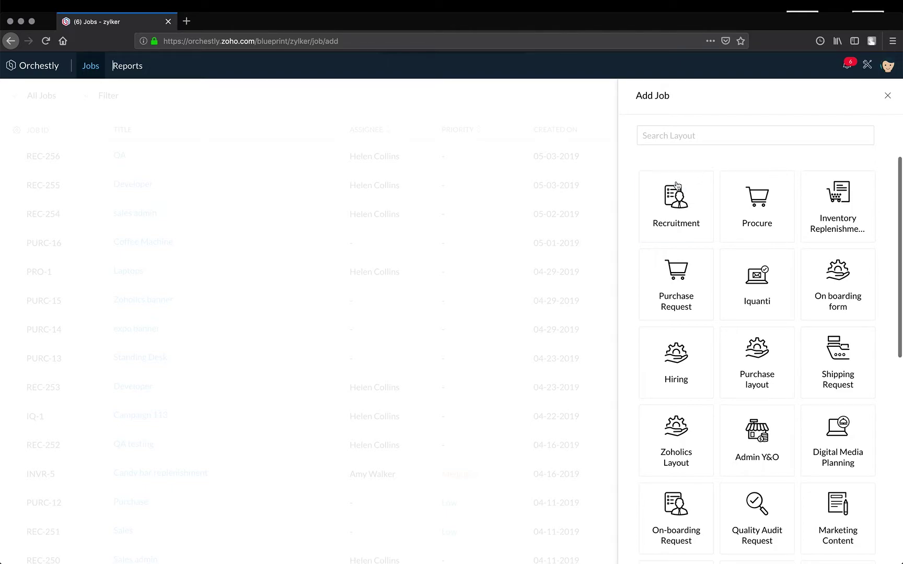
click(676, 189)
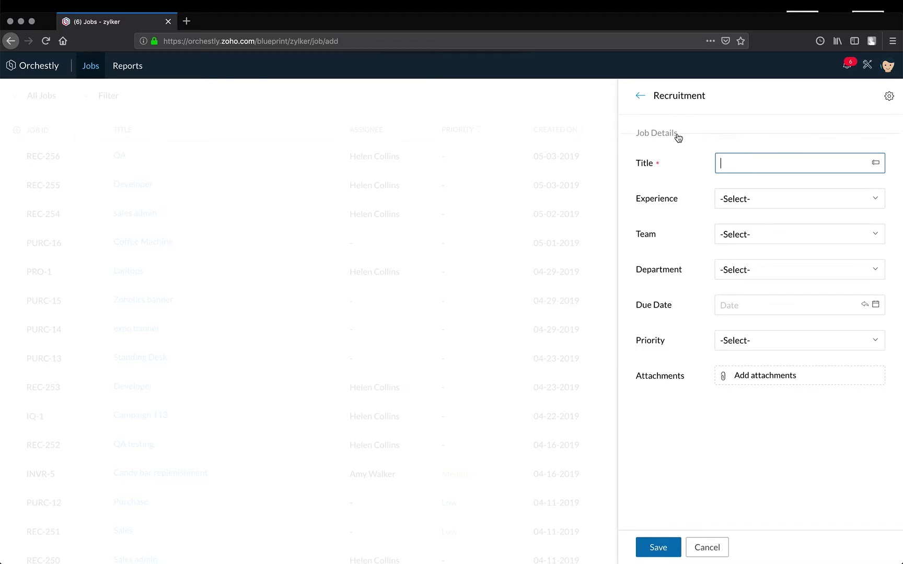
click(774, 202)
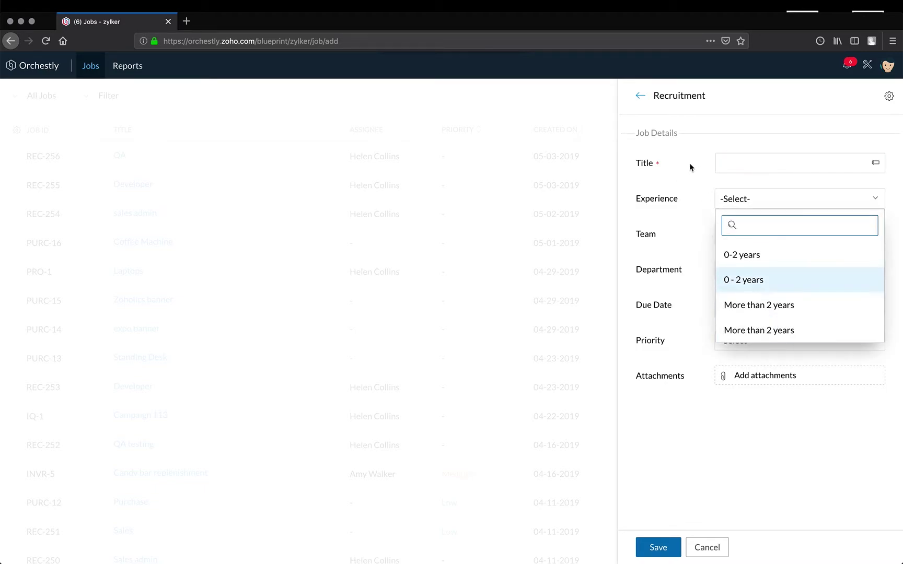
click(684, 190)
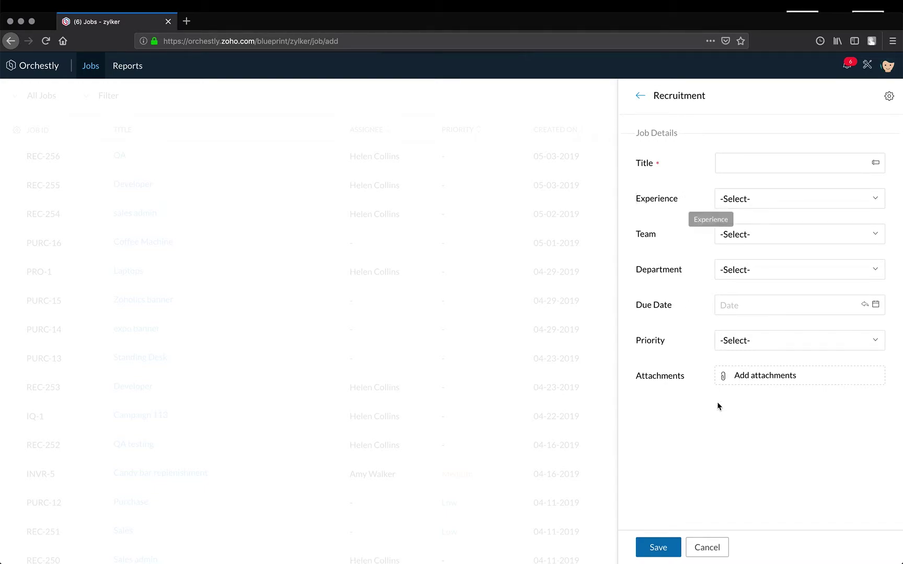
click(796, 305)
click(681, 403)
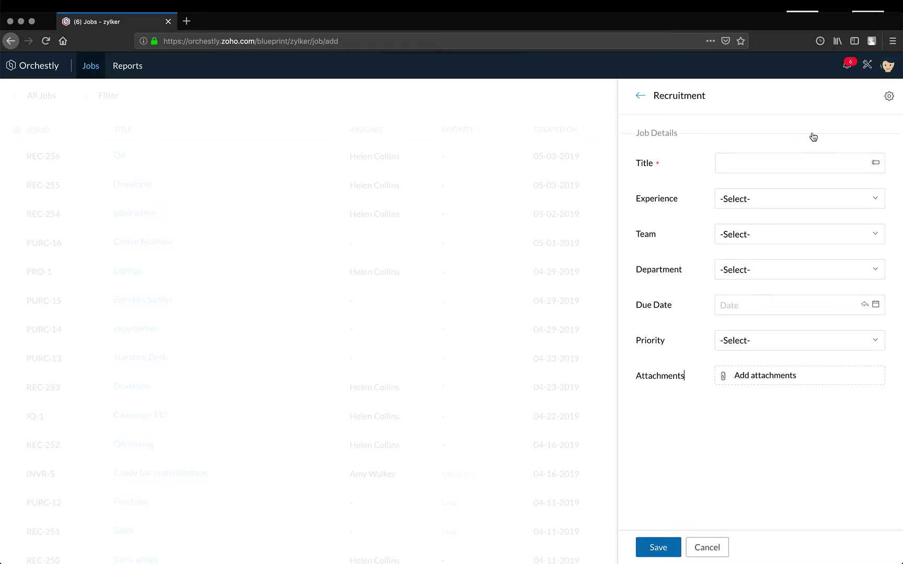
Step: Title the recruitment job "UE tech writer" and save it
click(791, 157)
text(UE)
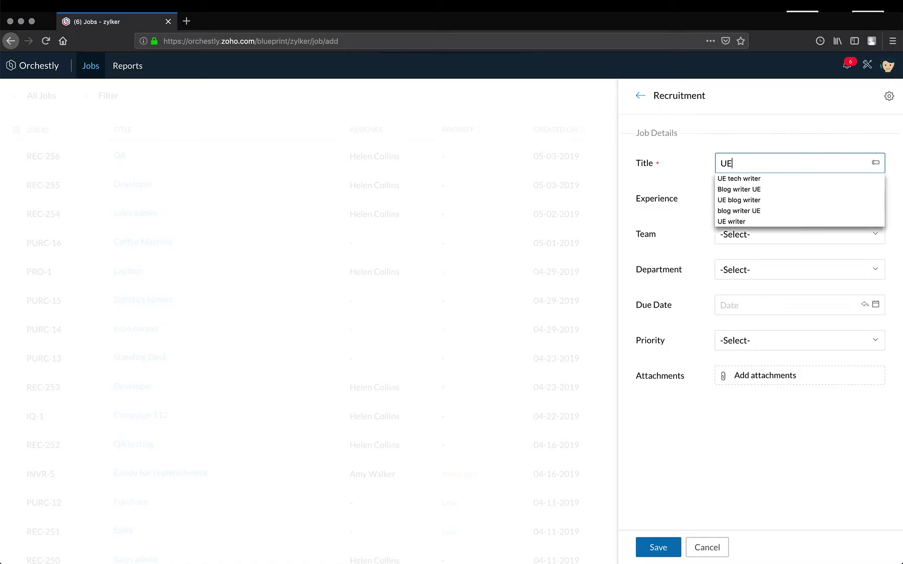
click(757, 182)
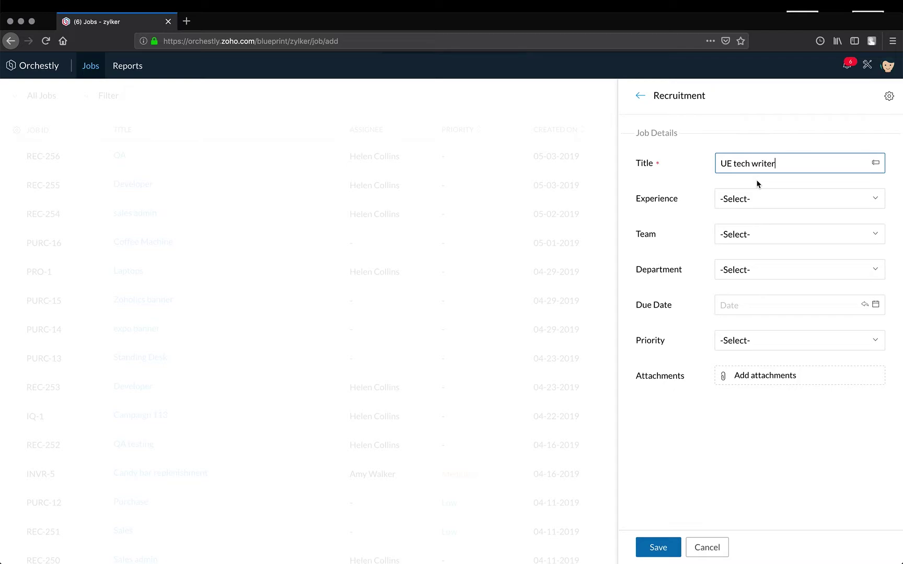
click(651, 548)
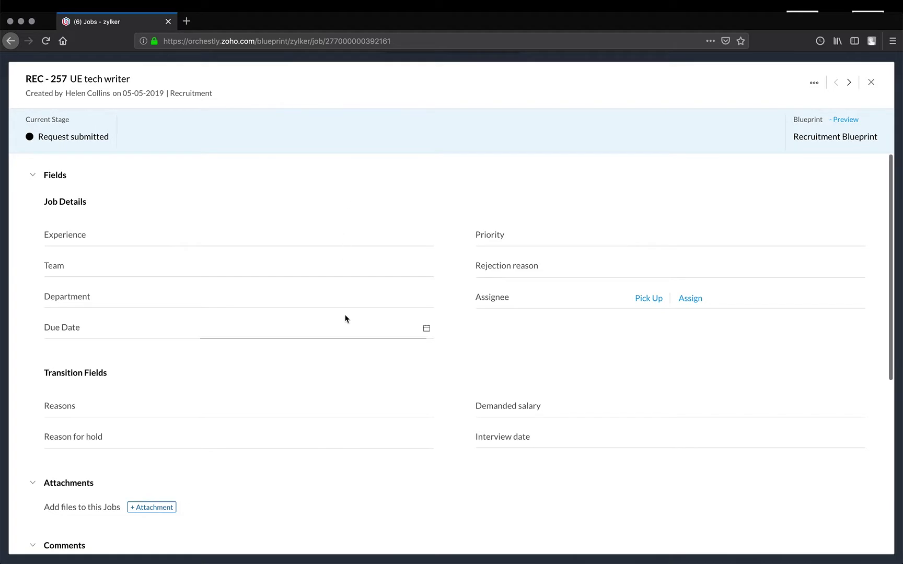
Step: Review the new job's fields, attachments, comments and activities sections, and preview its Recruitment Blueprint
scroll(343, 397, down, 5)
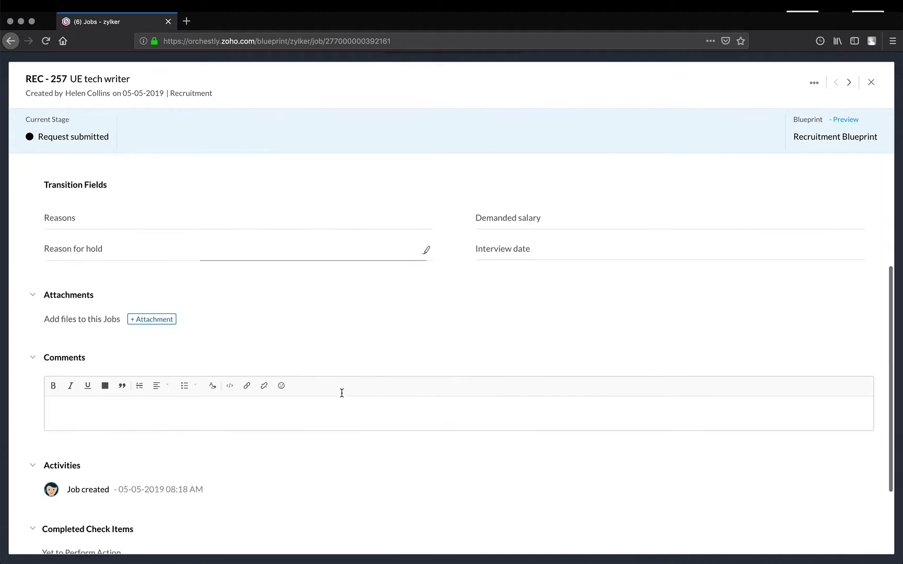
scroll(343, 397, down, 1)
scroll(343, 398, up, 6)
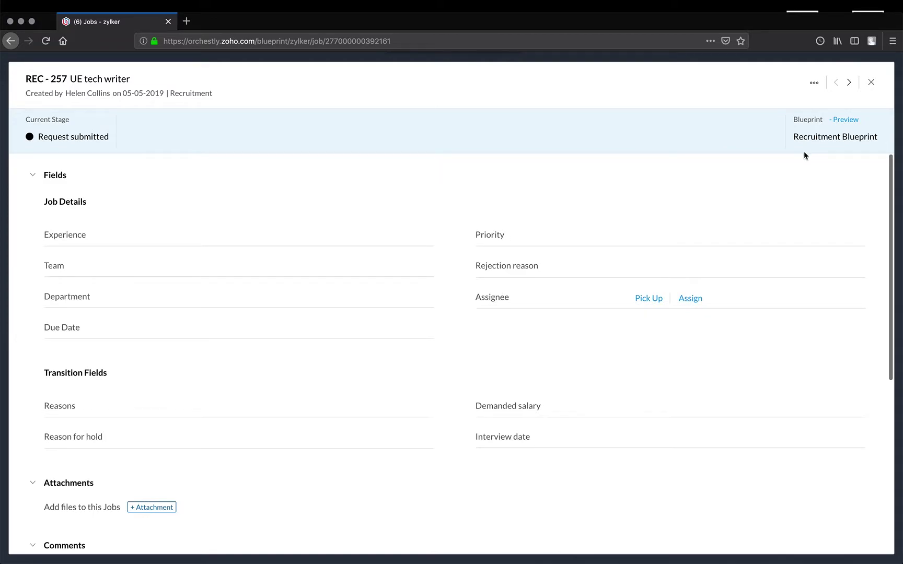
click(843, 121)
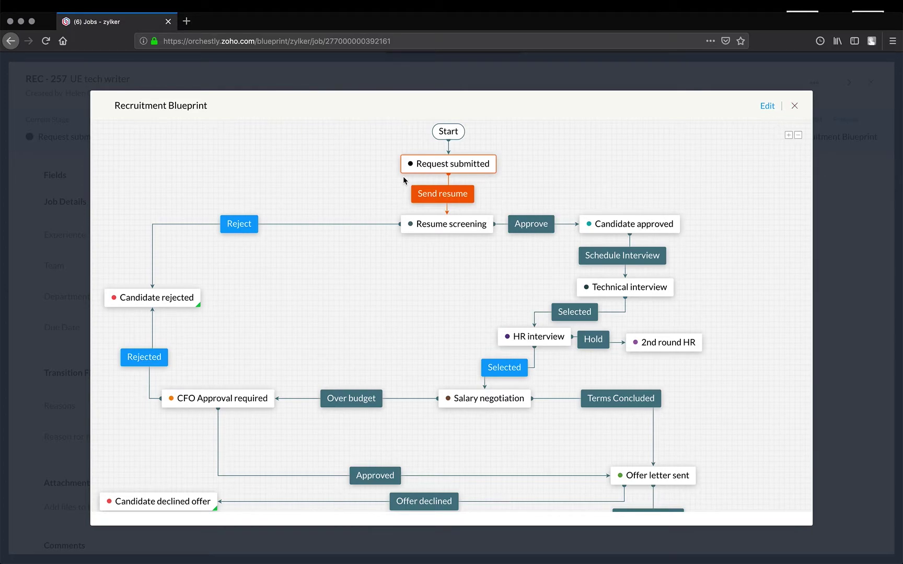
click(794, 107)
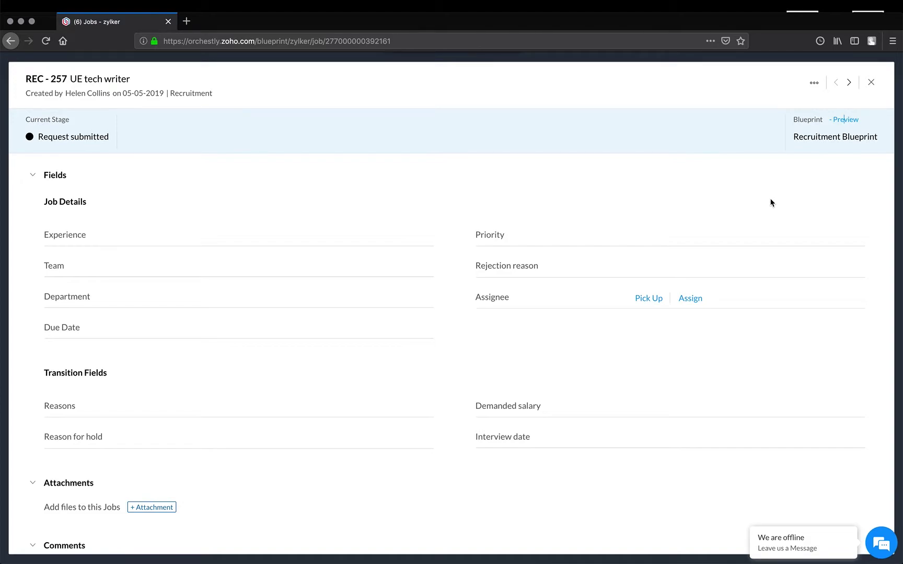
Step: Pick up the UE tech writer job and complete its Send resume transition with Boarding Pass-may6.pdf attached
click(648, 301)
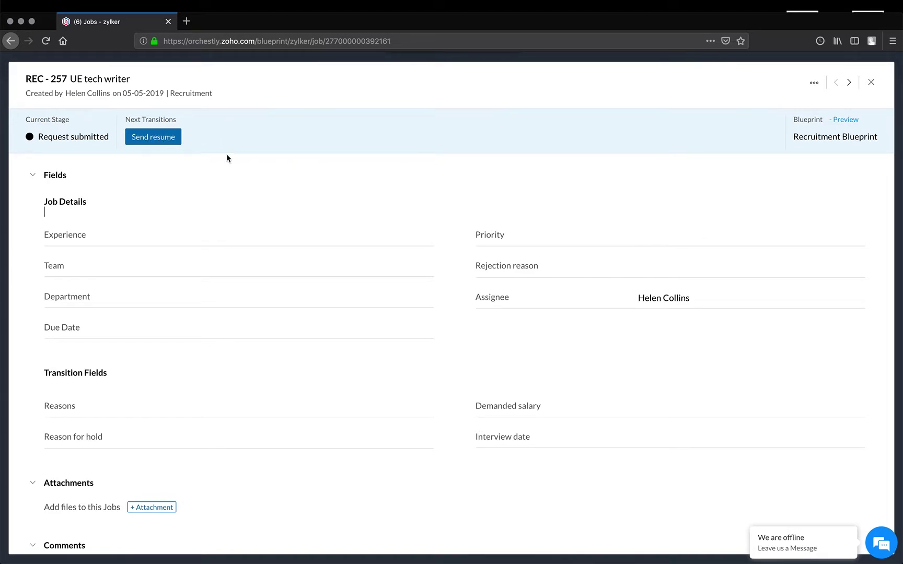
click(167, 139)
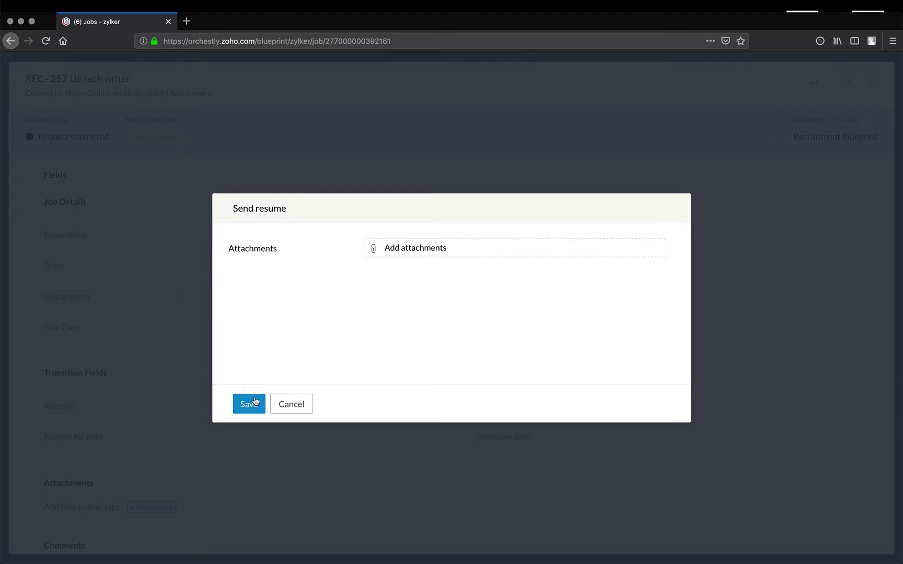
click(414, 249)
click(445, 323)
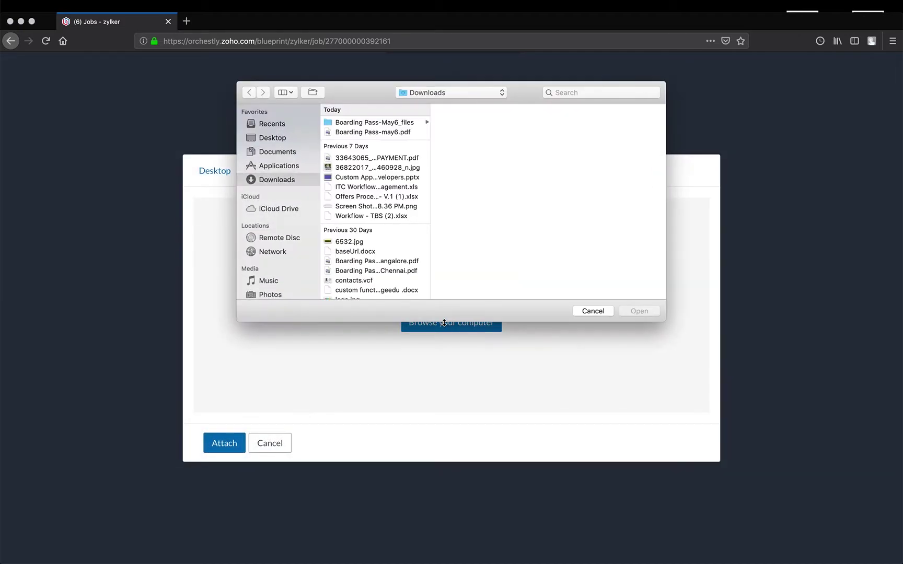
click(385, 132)
click(639, 311)
click(230, 444)
click(248, 404)
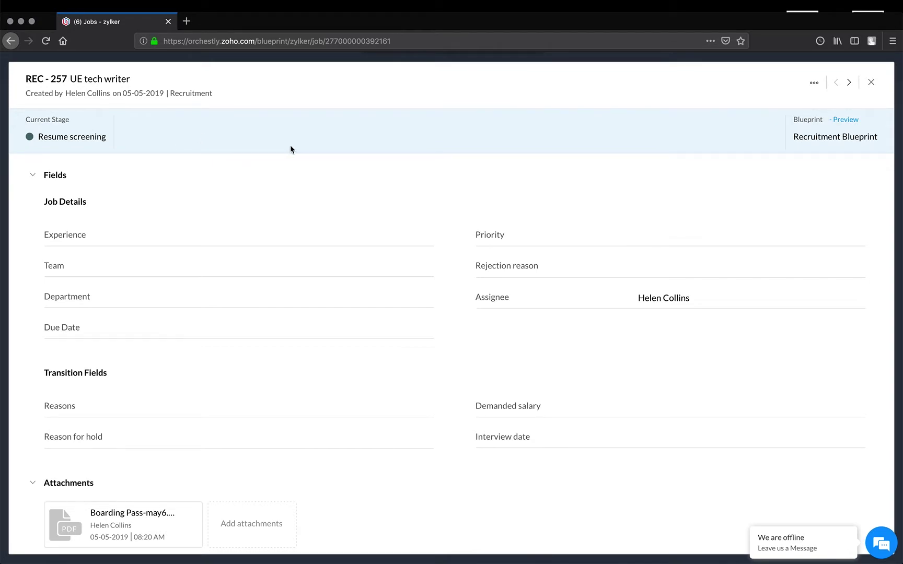
Step: Check the transitions available from the Resume screening stage in the Recruitment Blueprint preview, and close it
click(844, 120)
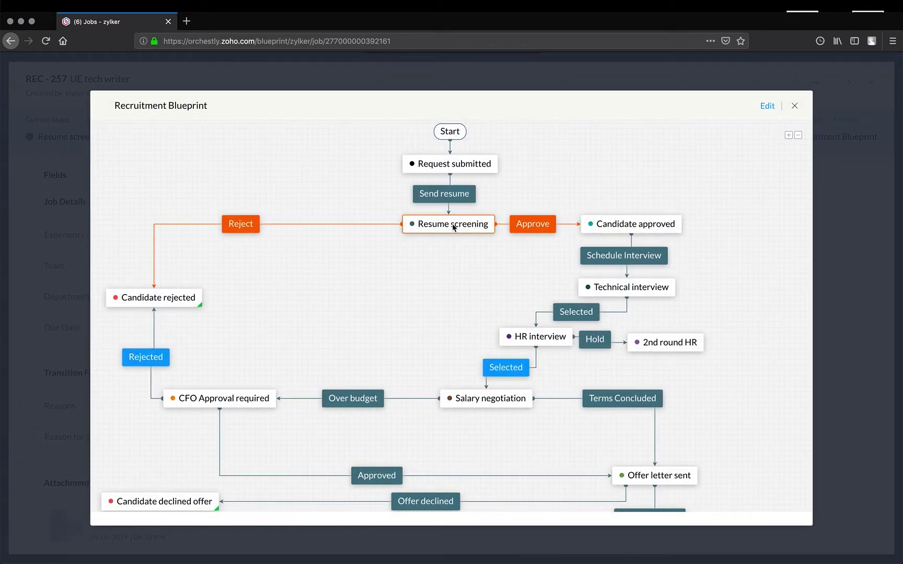
click(793, 108)
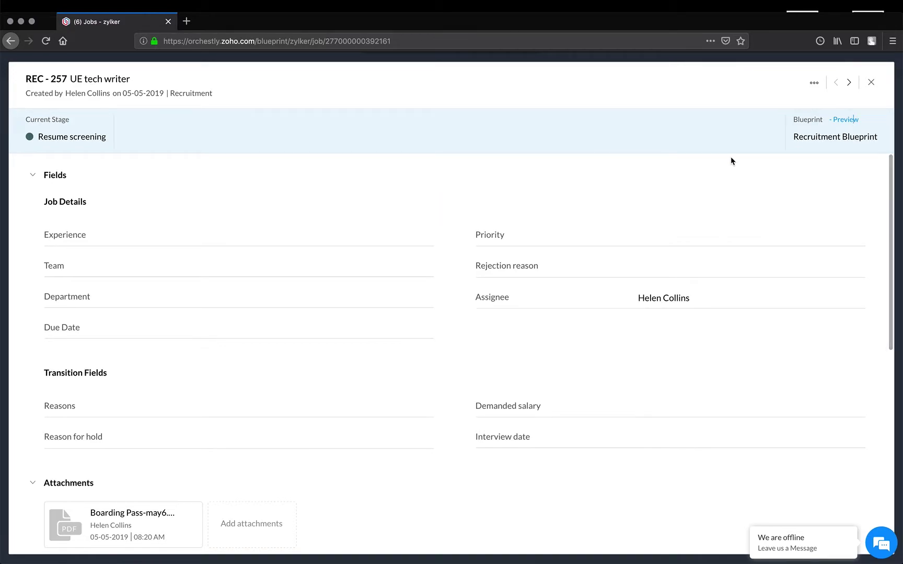
Step: Switch to the approver's browser window, refresh the All Jobs list and open the UE tech writer job
key(ctrl+Right)
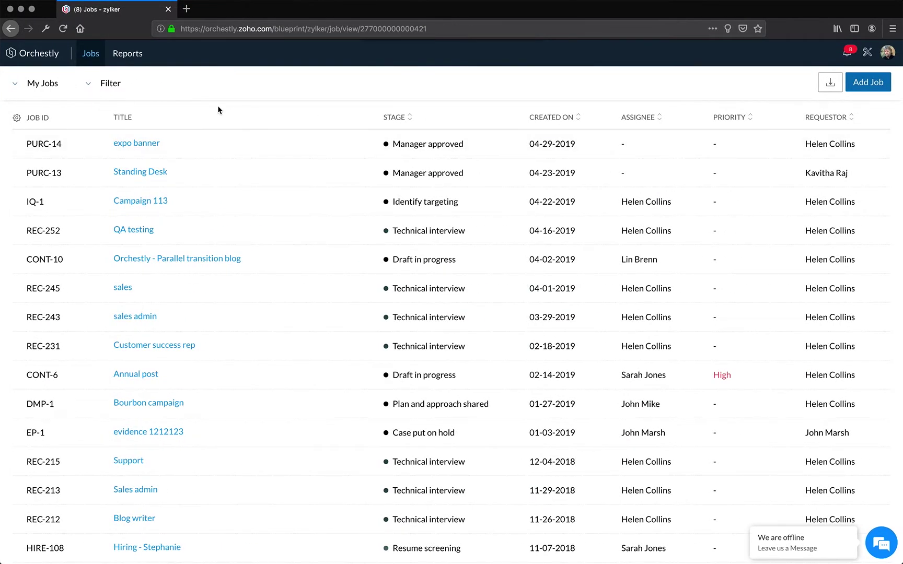
click(94, 55)
key(ctrl+Right)
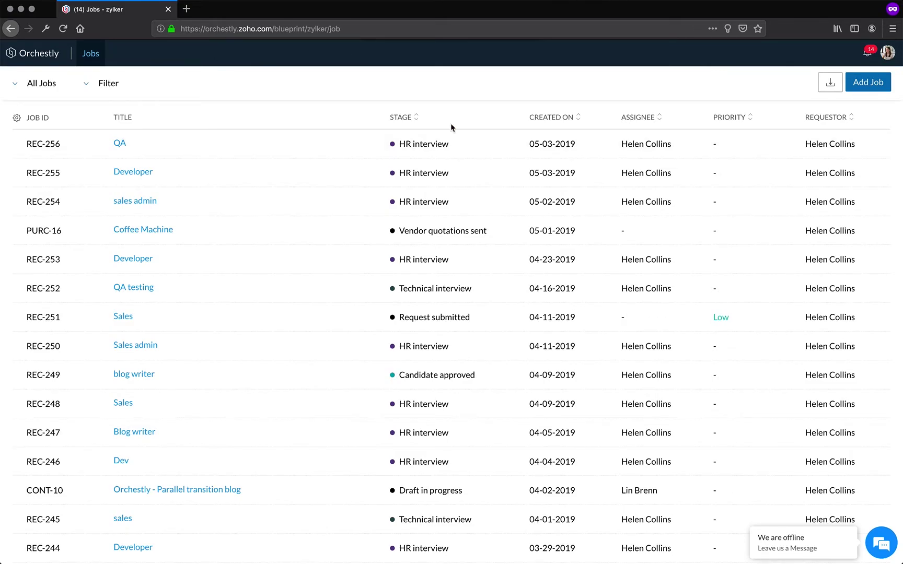
click(91, 57)
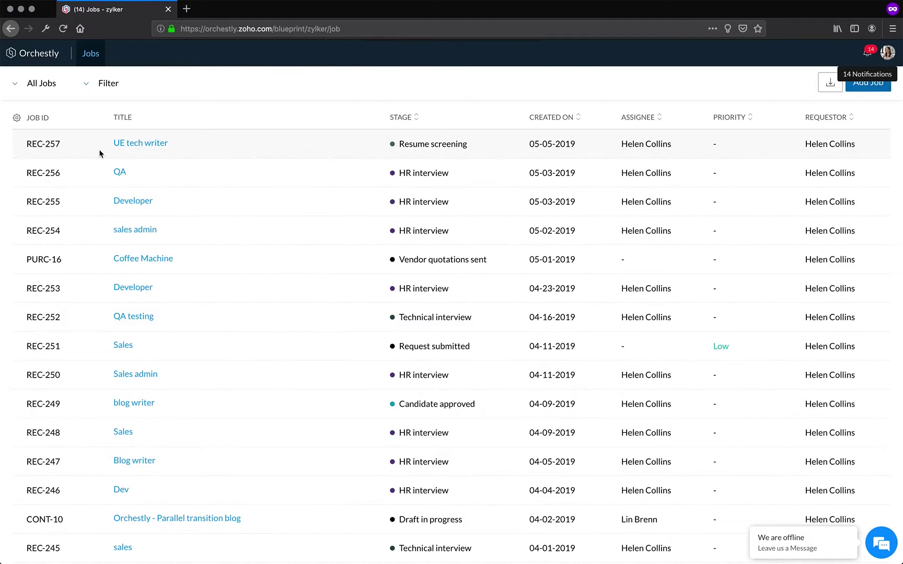
click(163, 144)
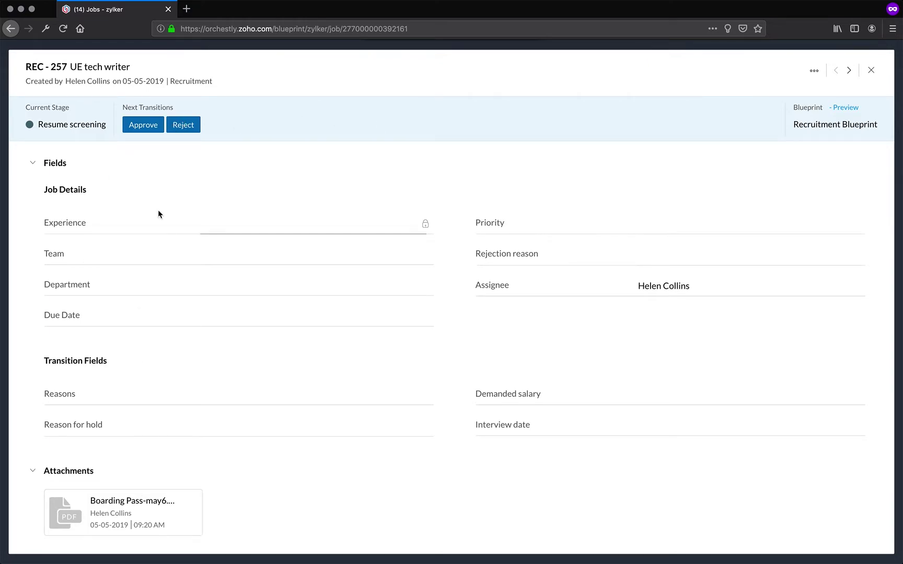
Step: Approve the candidate at the Resume screening stage, ticking both check items and saving them
click(144, 125)
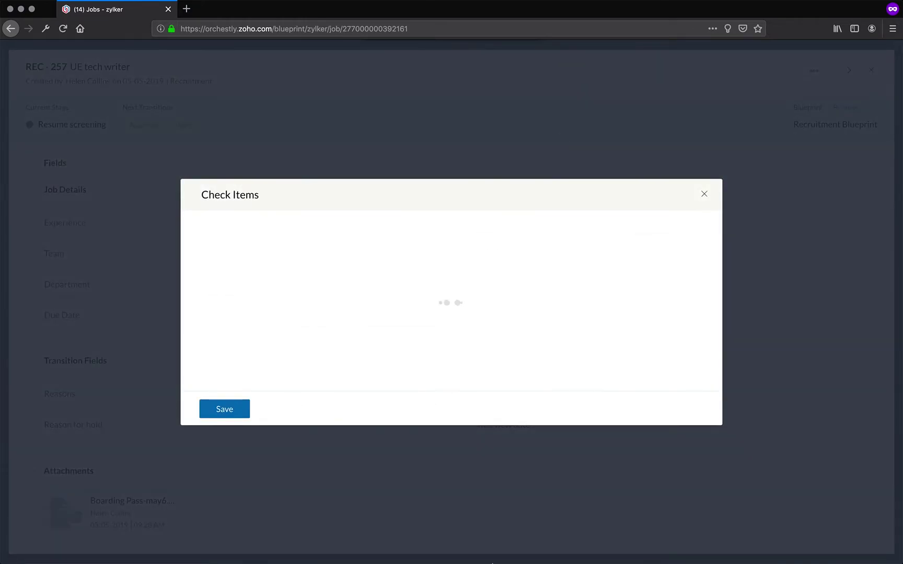
click(210, 253)
click(211, 283)
click(223, 408)
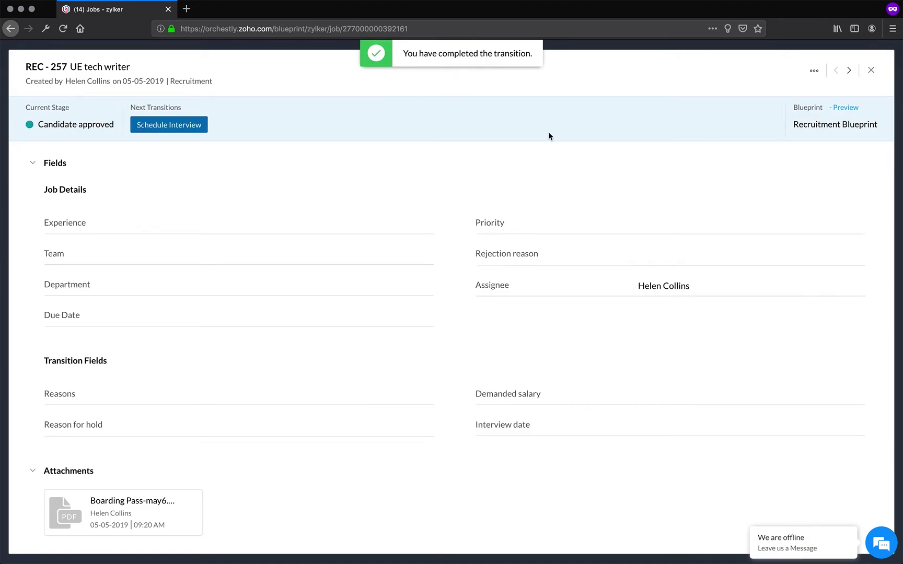
click(184, 131)
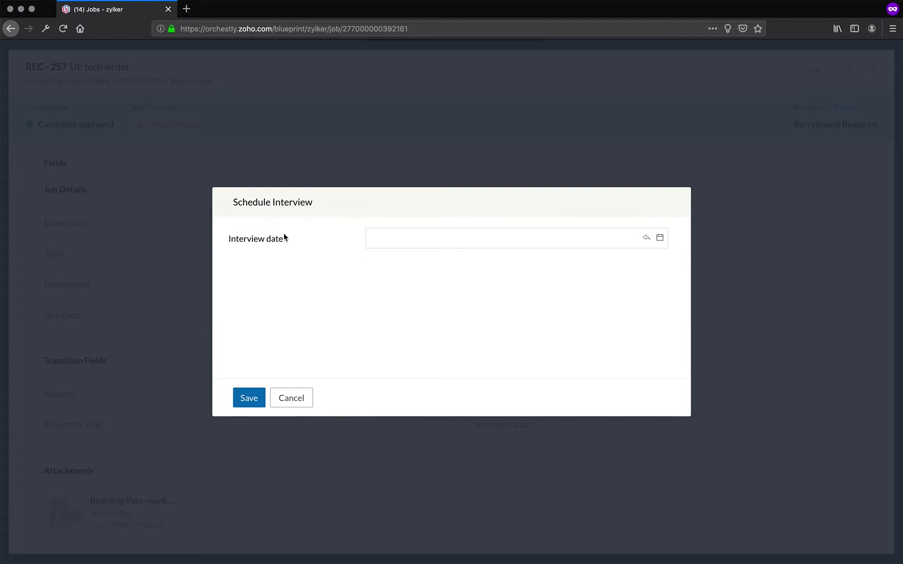
click(410, 238)
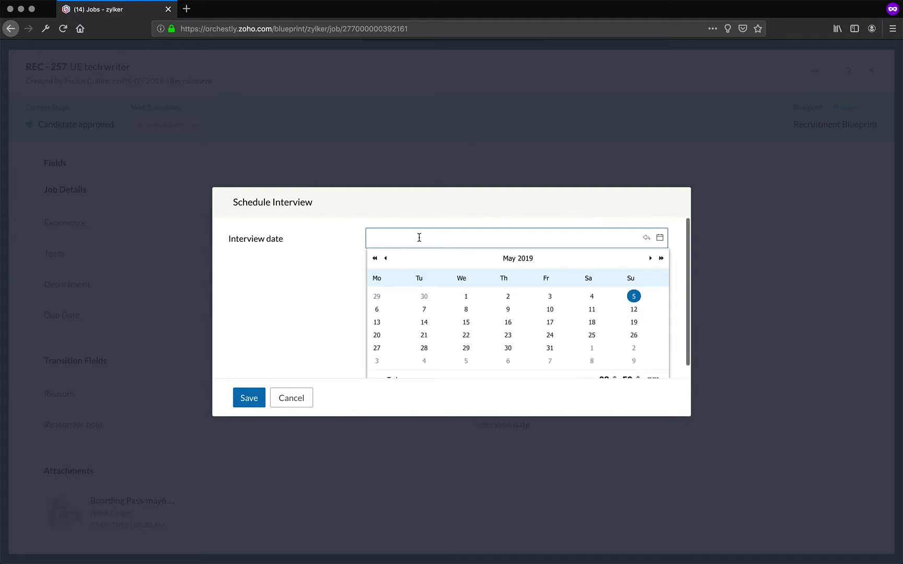
click(425, 310)
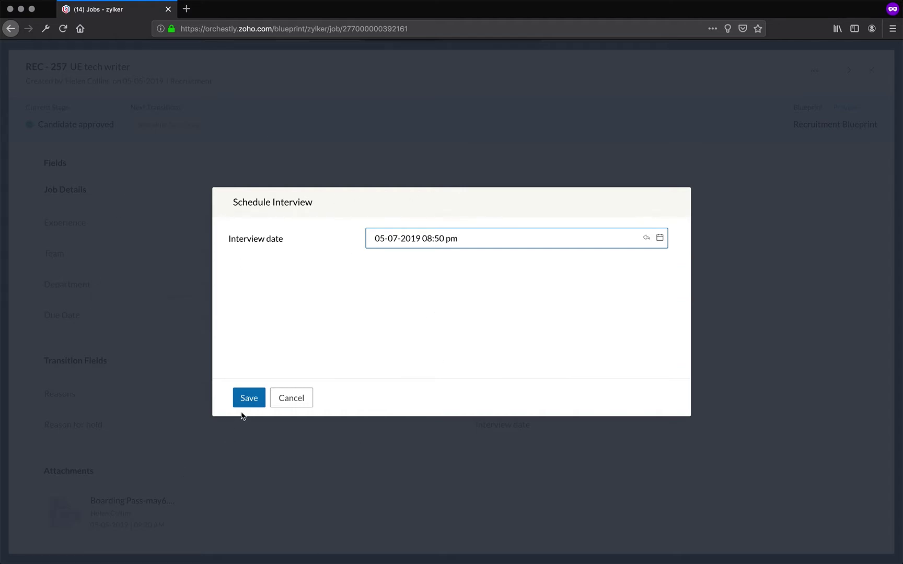
click(252, 399)
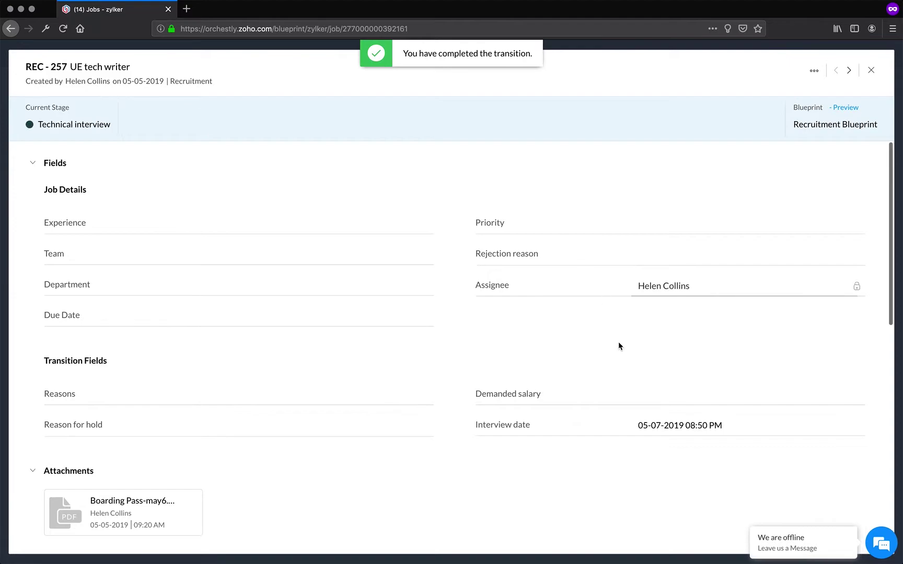
Step: Examine the job's interview date, attachment and activity history of stage updates
scroll(618, 346, down, 3)
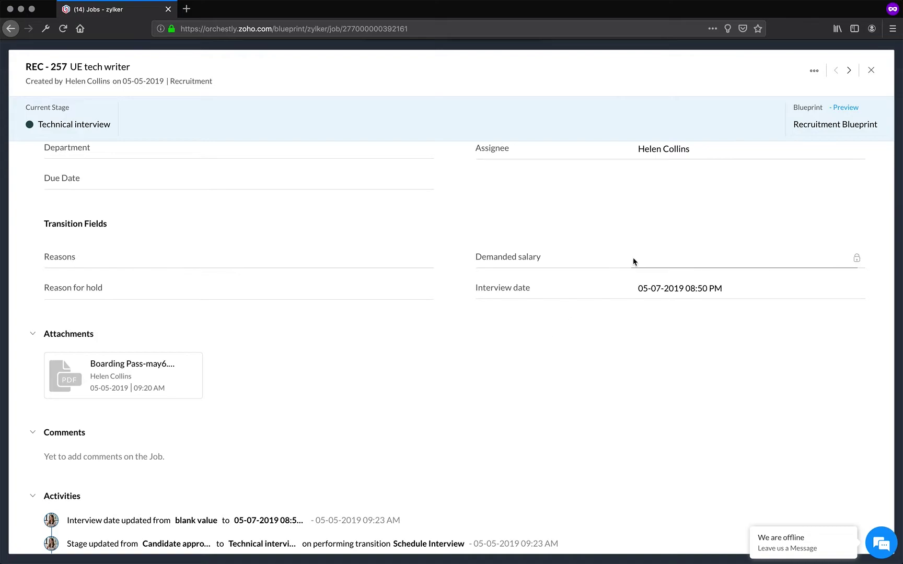
scroll(560, 313, down, 2)
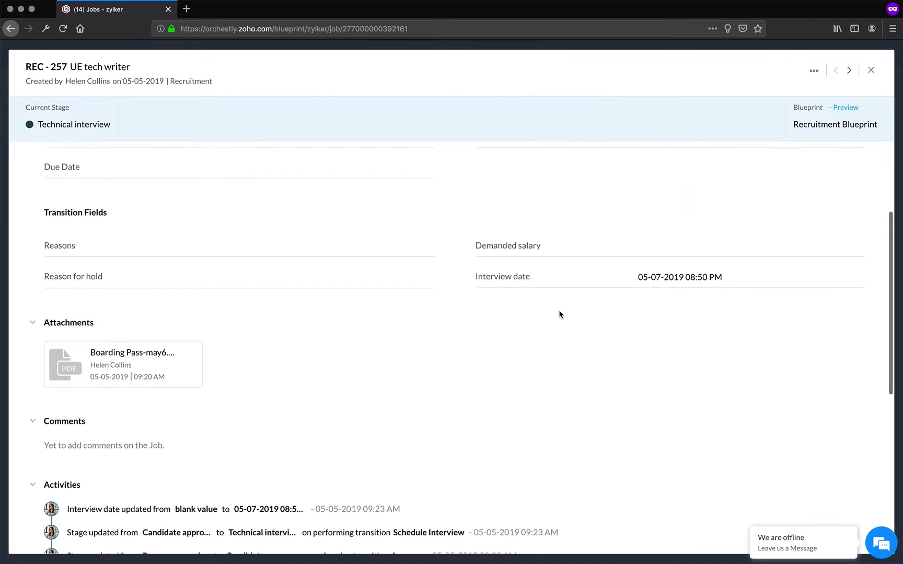
scroll(559, 314, down, 2)
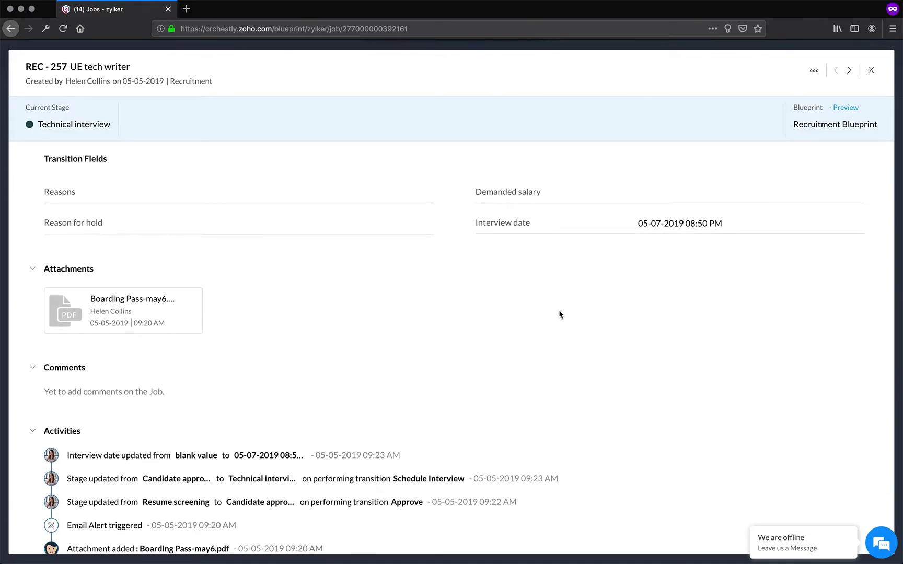
scroll(560, 314, down, 2)
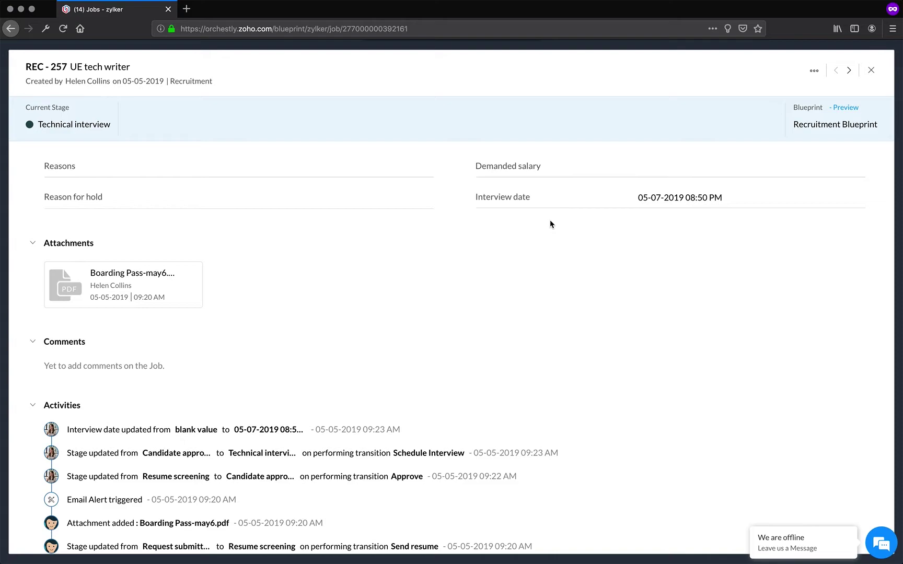
scroll(550, 224, up, 5)
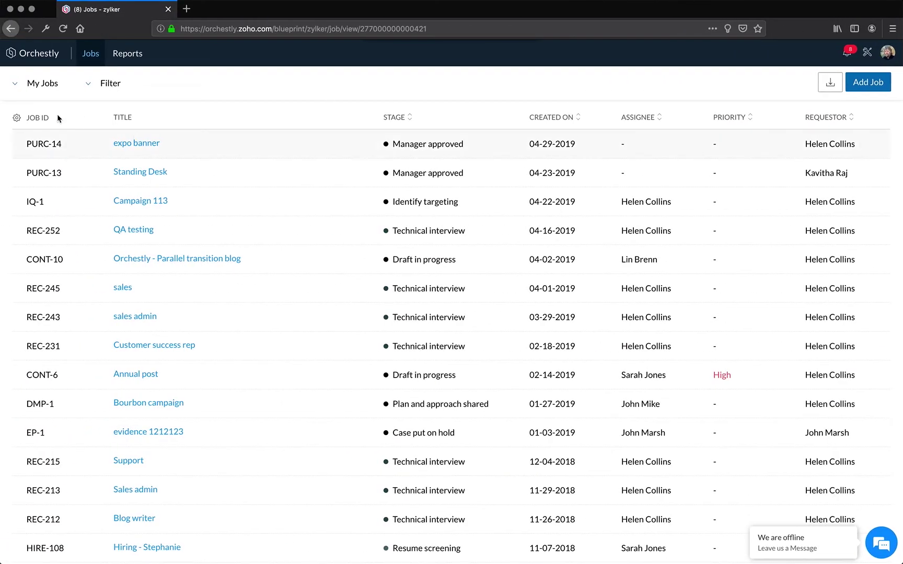
Step: Open the UE tech writer job from the refreshed My Jobs list and confirm its Selected transition from Technical interview
click(97, 58)
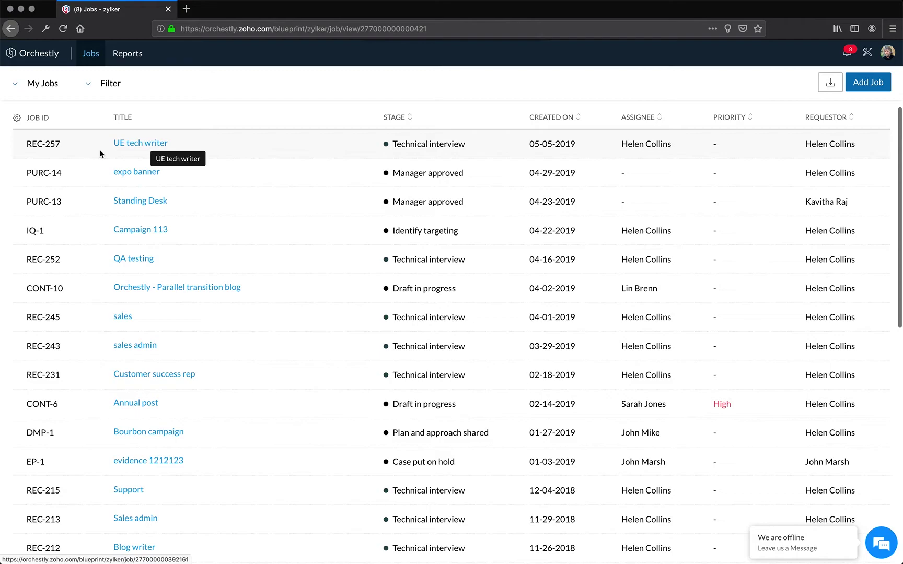
click(149, 144)
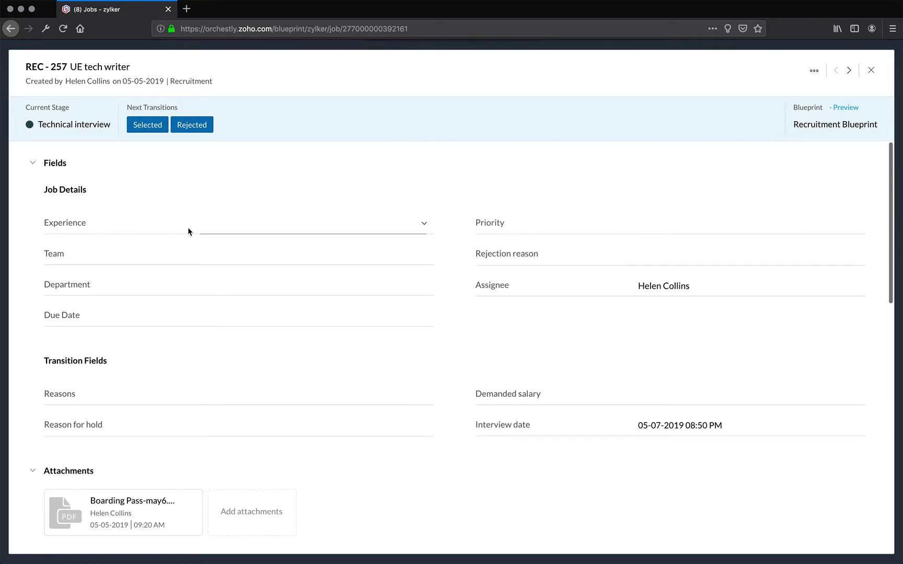
click(153, 124)
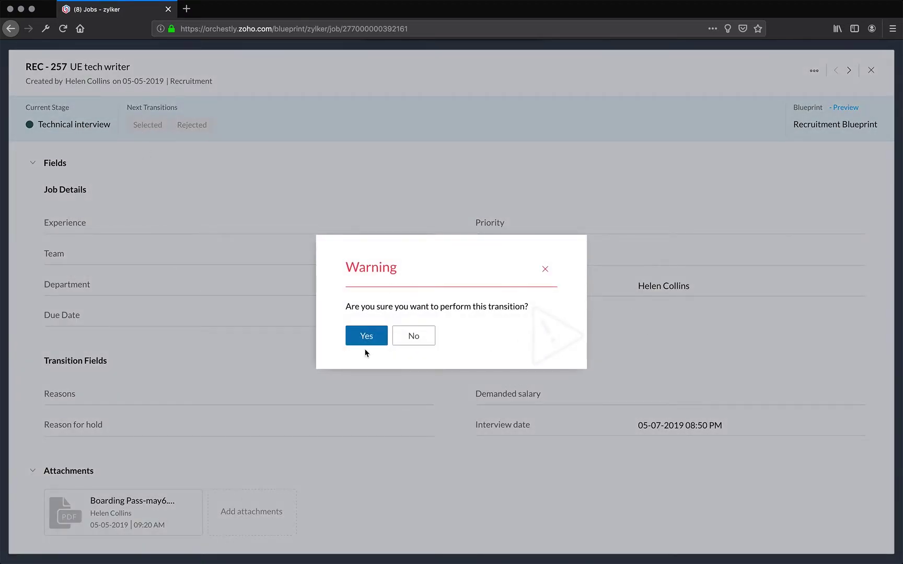
click(364, 334)
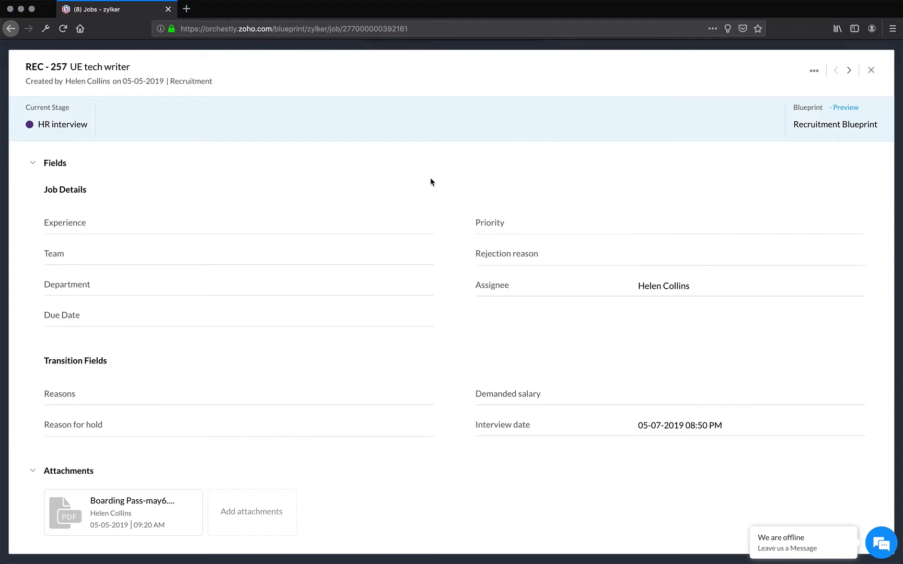
Step: Examine the job's fields, activity history and completed check items for each stage it has passed
key(ctrl+Right)
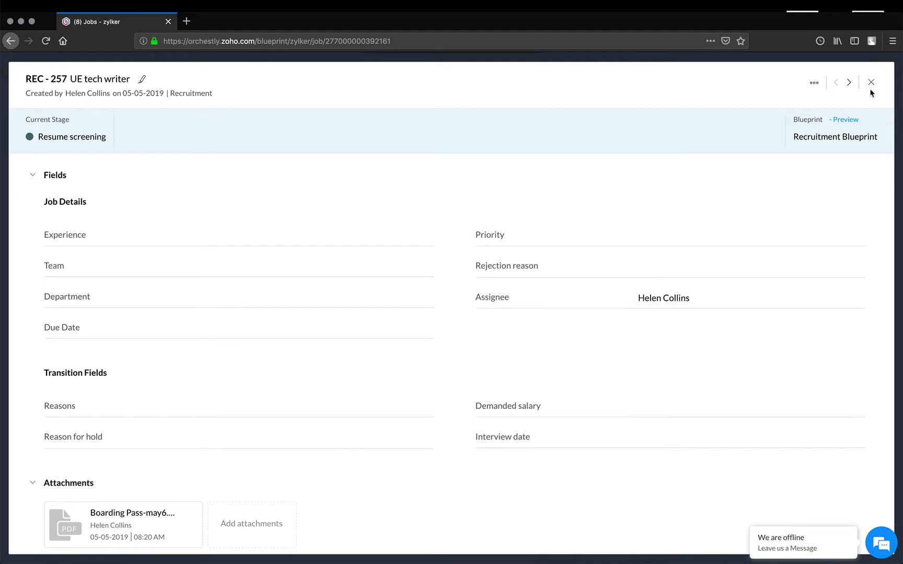
key(ctrl+Right)
scroll(308, 372, down, 10)
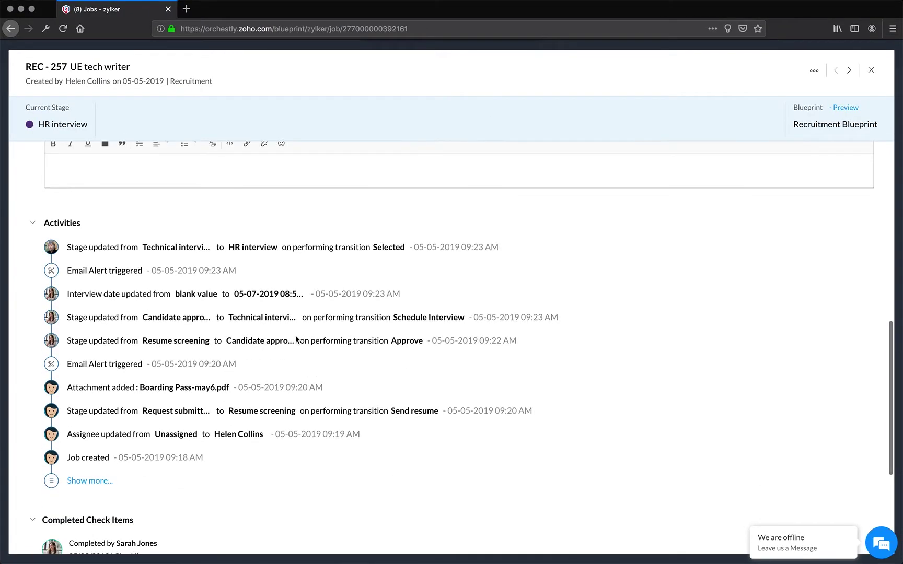
scroll(104, 343, down, 5)
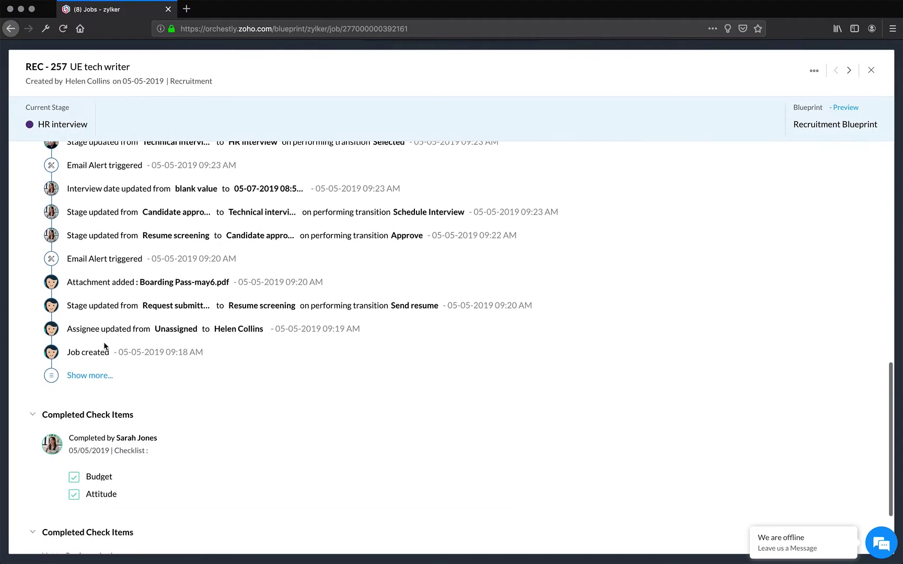
scroll(108, 247, up, 10)
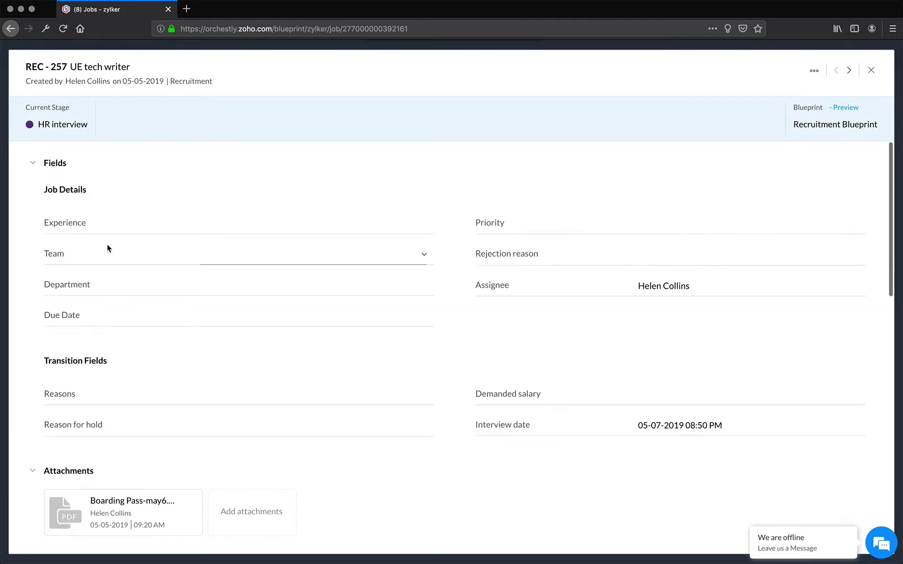
scroll(732, 326, down, 10)
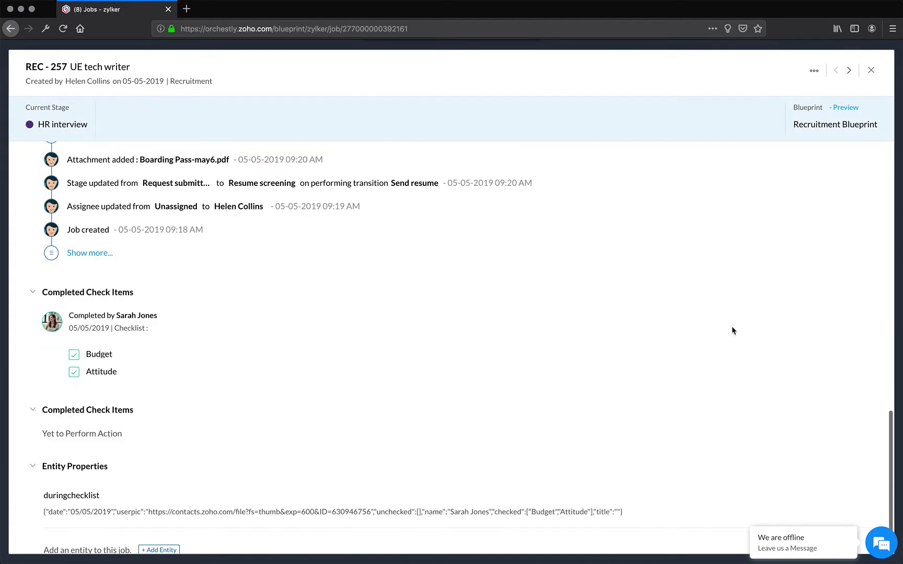
scroll(470, 296, up, 10)
scroll(470, 296, down, 3)
scroll(471, 296, up, 3)
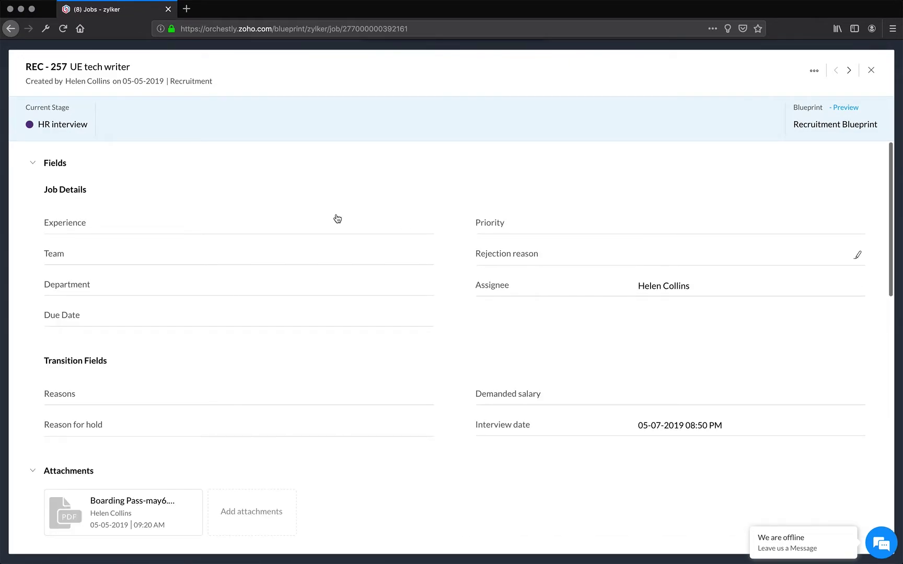
Step: Preview the Recruitment Blueprint, examine the current stage and the remaining transitions, and close the preview
click(846, 108)
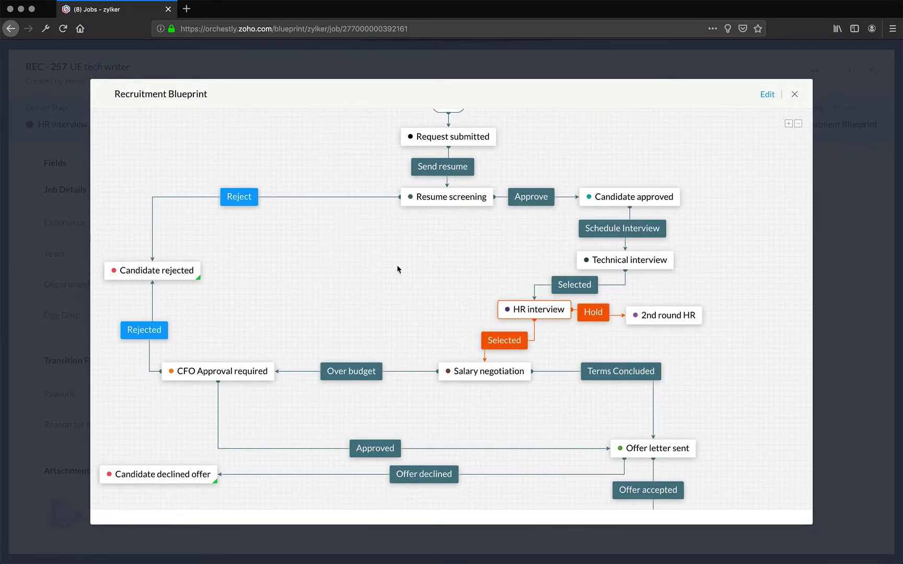
click(396, 230)
key(Escape)
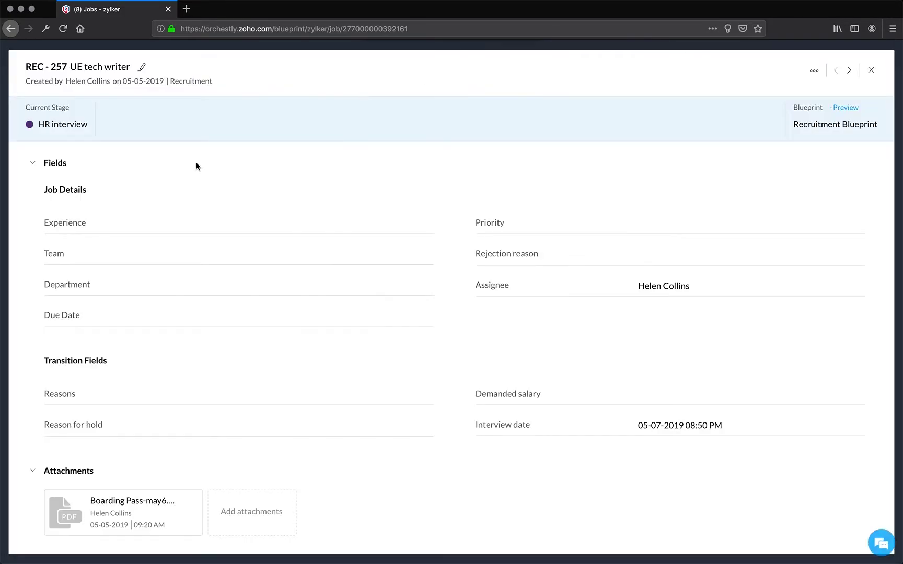
click(842, 108)
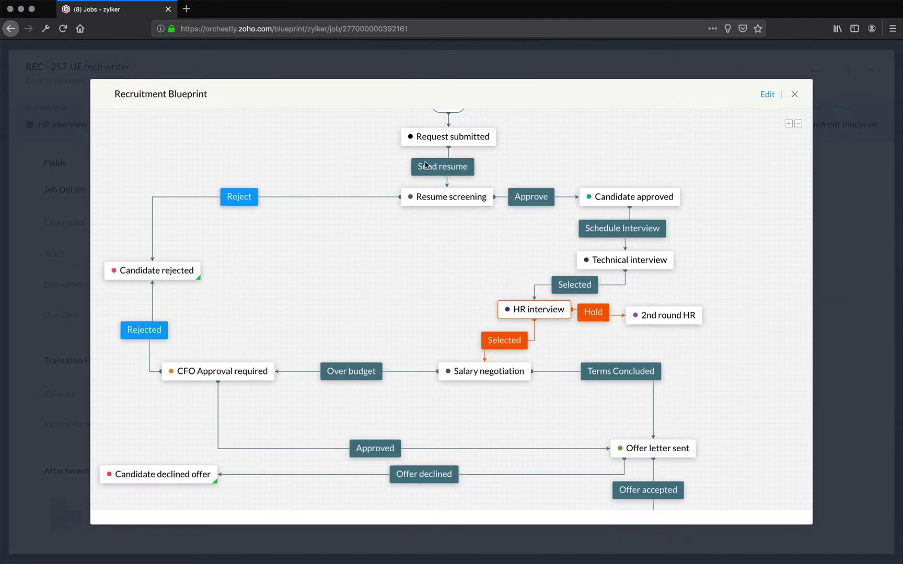
scroll(389, 343, down, 2)
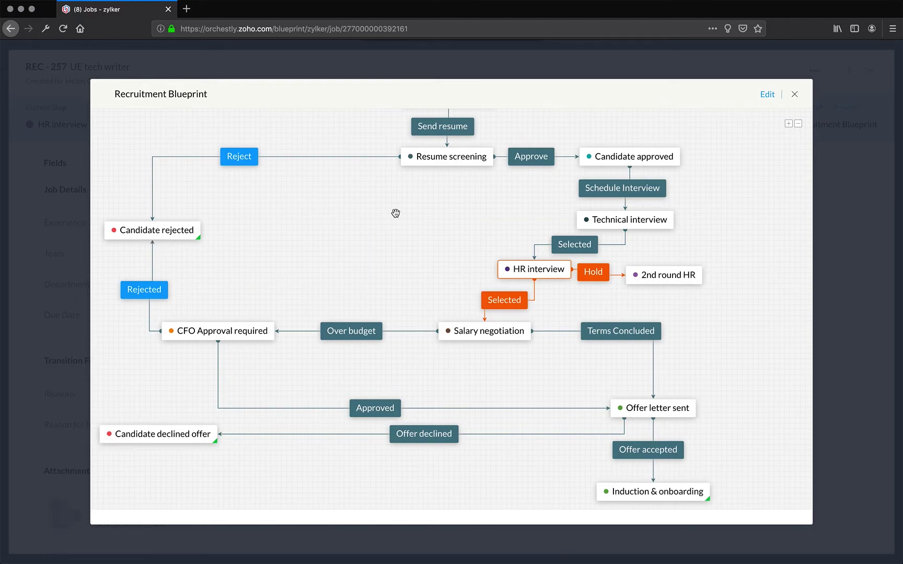
click(795, 97)
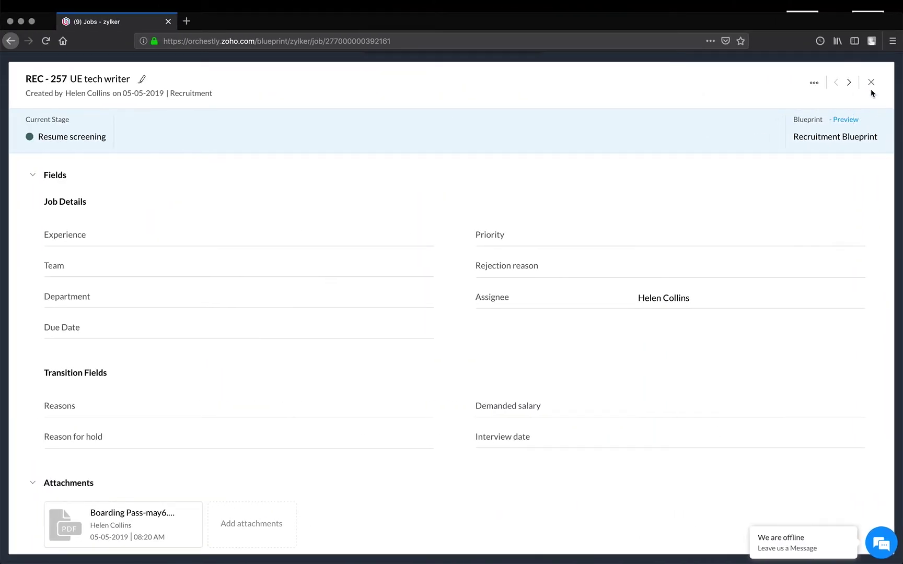
Step: In the job creator's browser window, close the UE tech writer job and open the Layouts settings
click(871, 88)
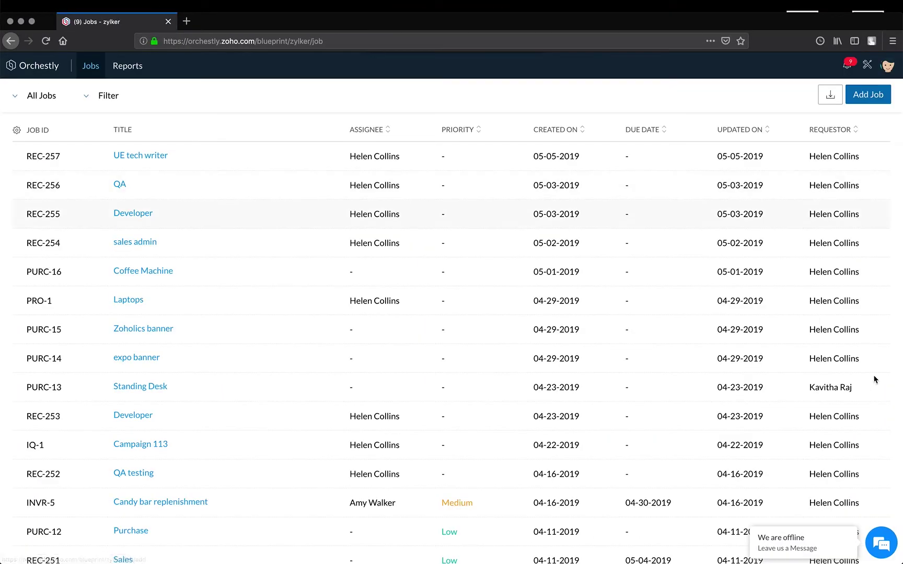
click(871, 64)
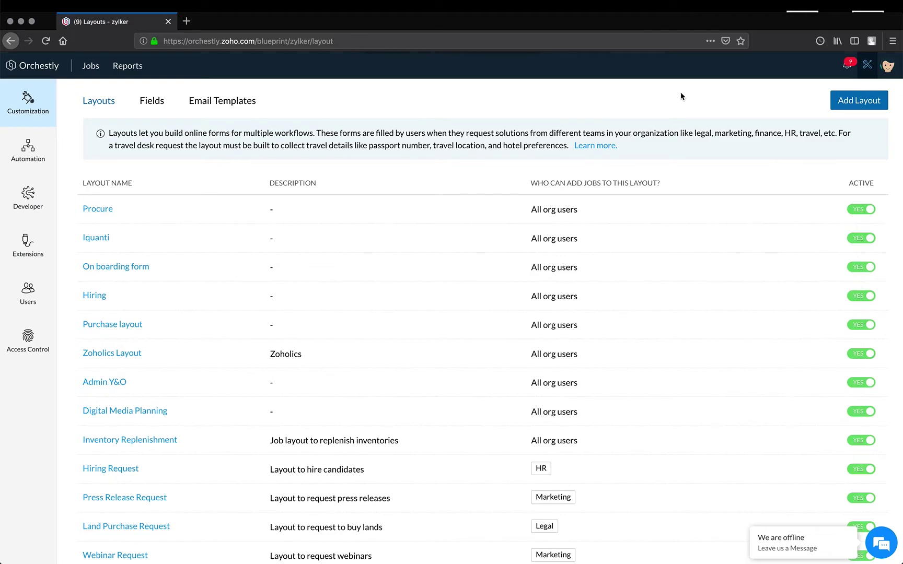
Step: Start adding a new layout and choose the hand-and-plug icon from the Information Technology group
click(865, 106)
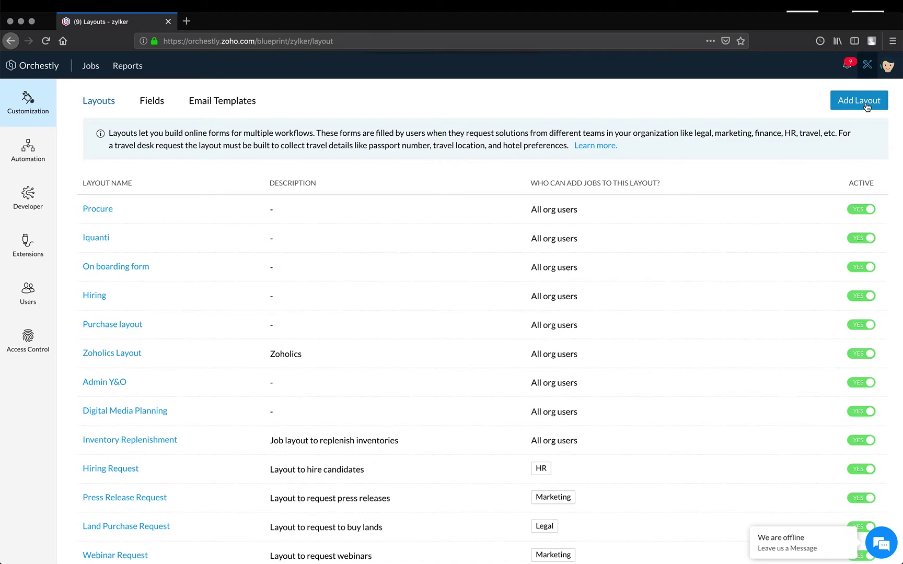
click(861, 103)
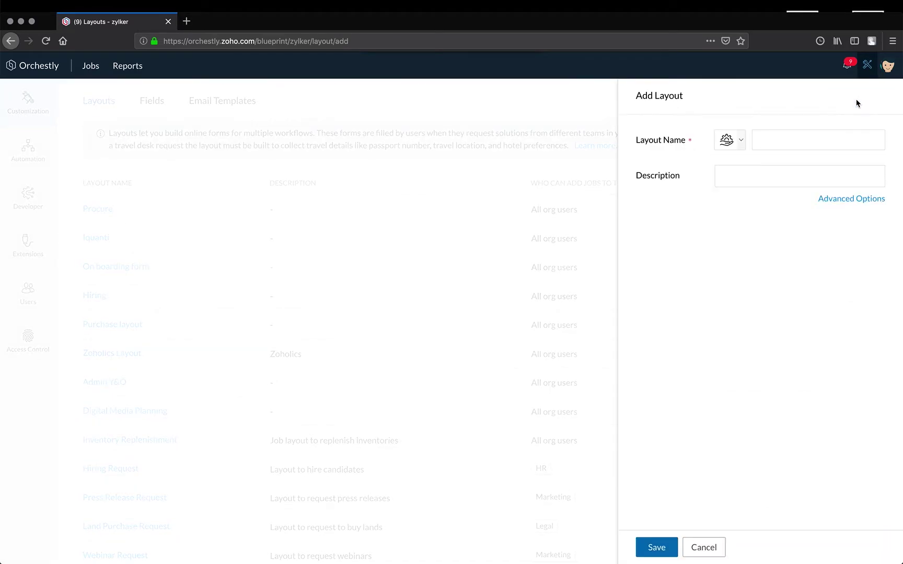
click(731, 144)
scroll(738, 264, down, 2)
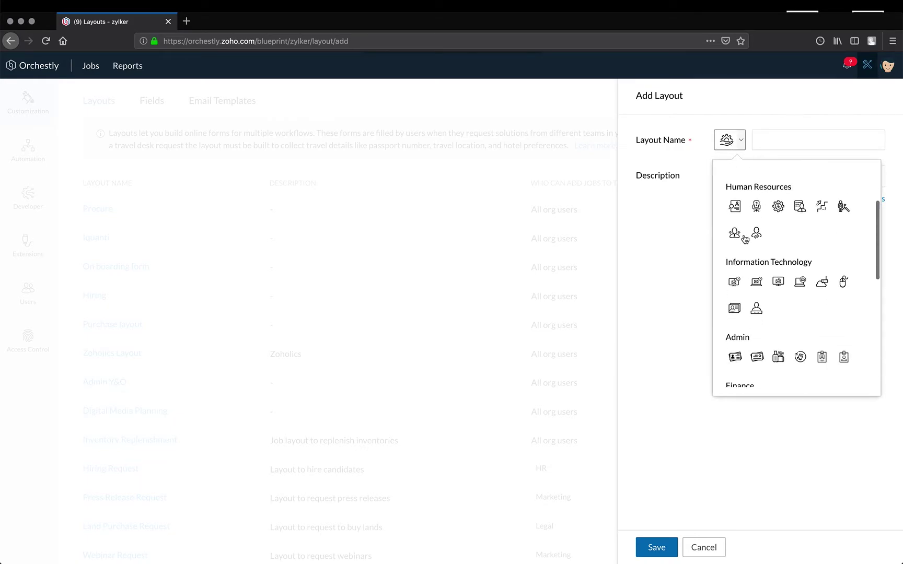
scroll(733, 236, down, 1)
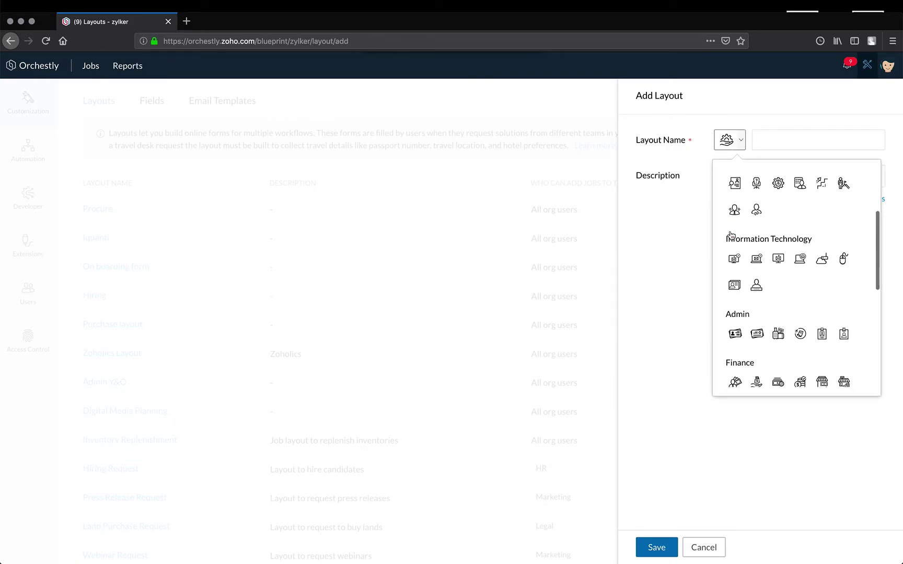
click(821, 259)
click(811, 140)
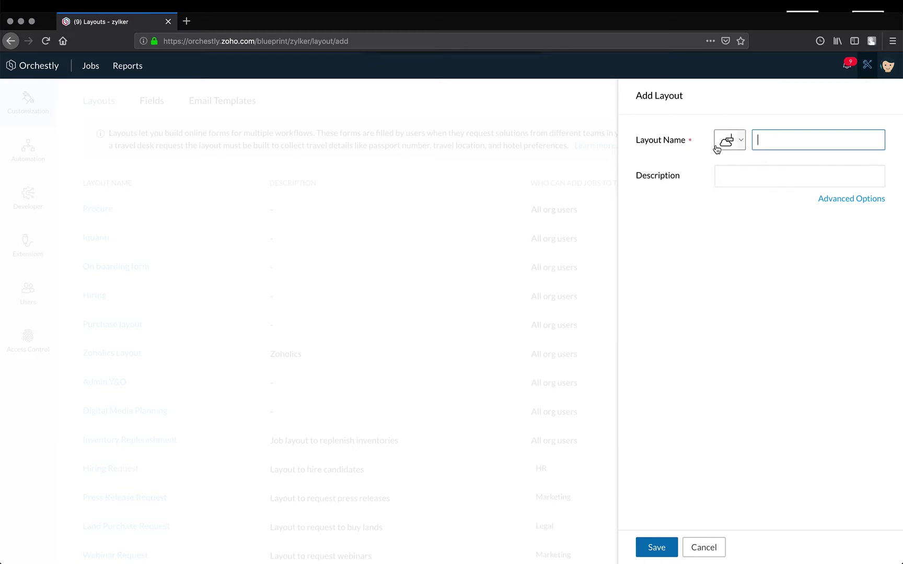
Step: Show the new layout's advanced options, restrict adding jobs to Specific users, and browse the available users, teams and roles
click(854, 199)
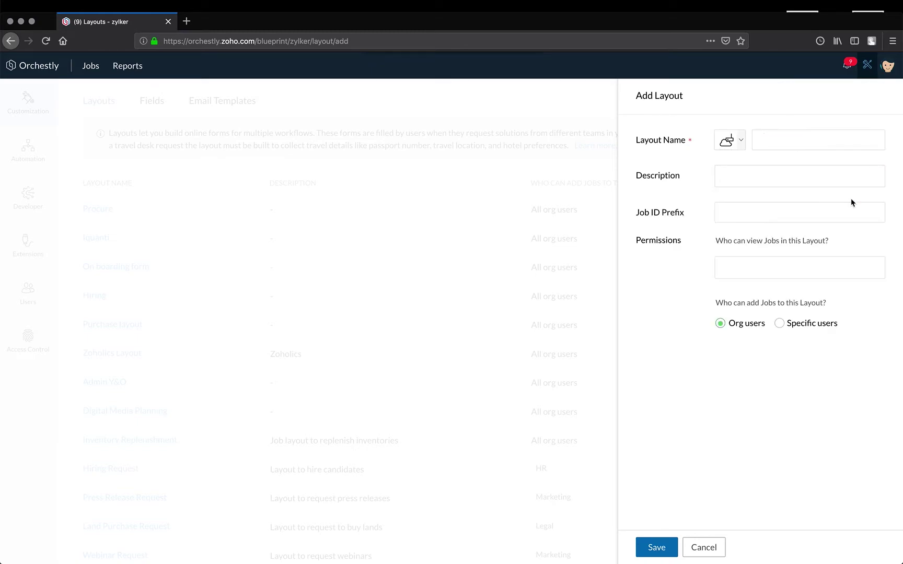
click(749, 219)
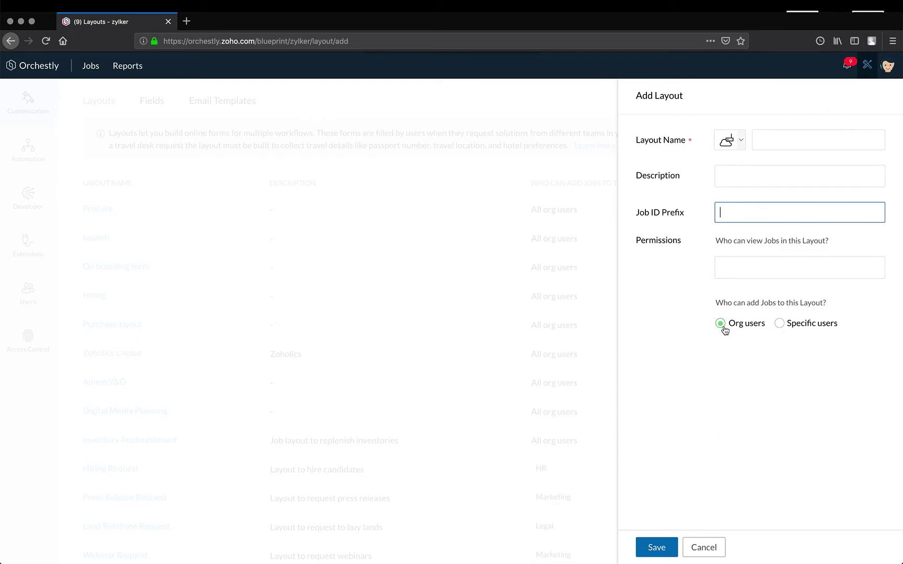
click(780, 324)
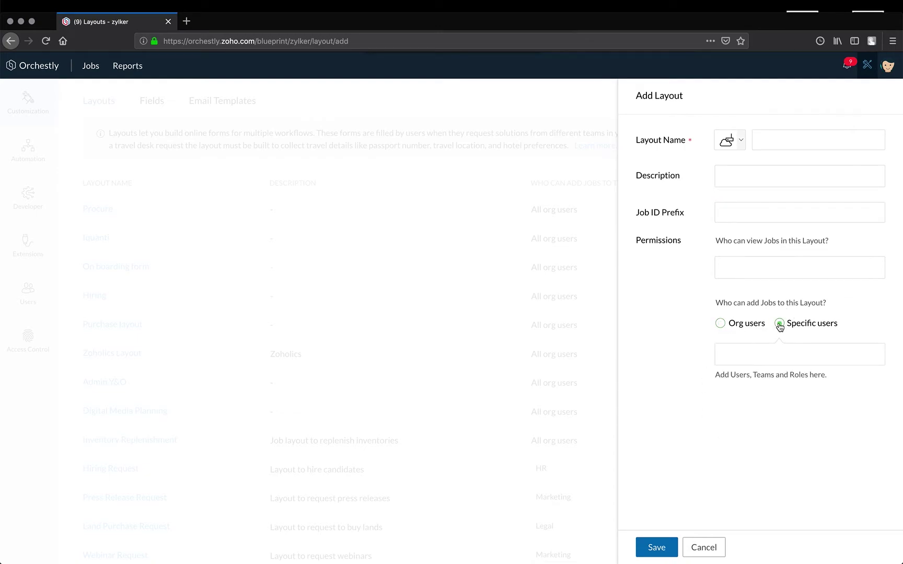
click(750, 354)
scroll(764, 434, down, 10)
scroll(765, 438, down, 10)
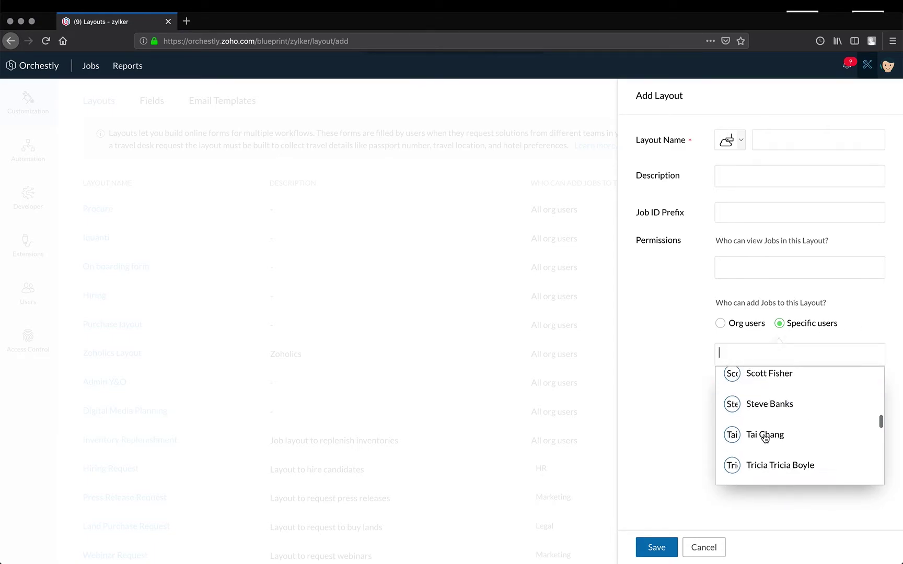
scroll(764, 438, up, 8)
scroll(765, 437, down, 5)
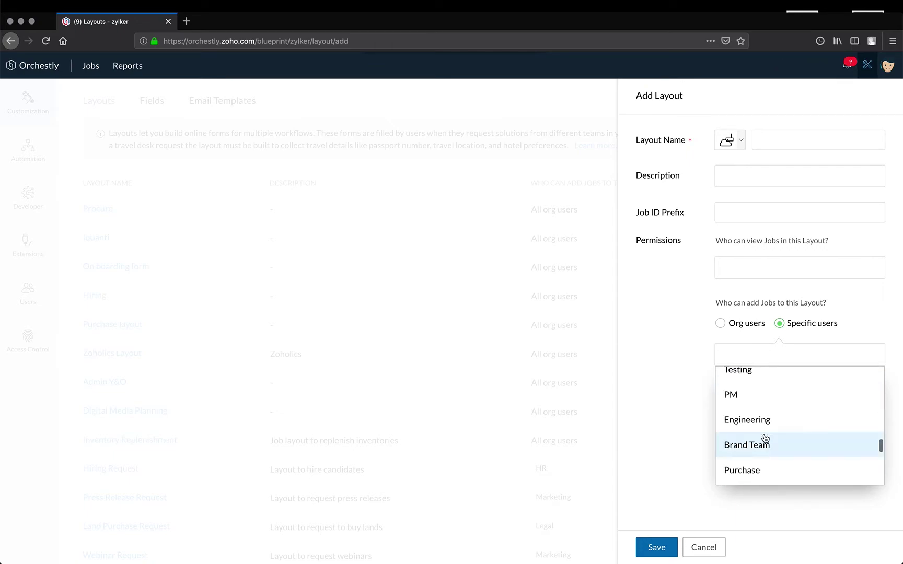
scroll(764, 438, down, 8)
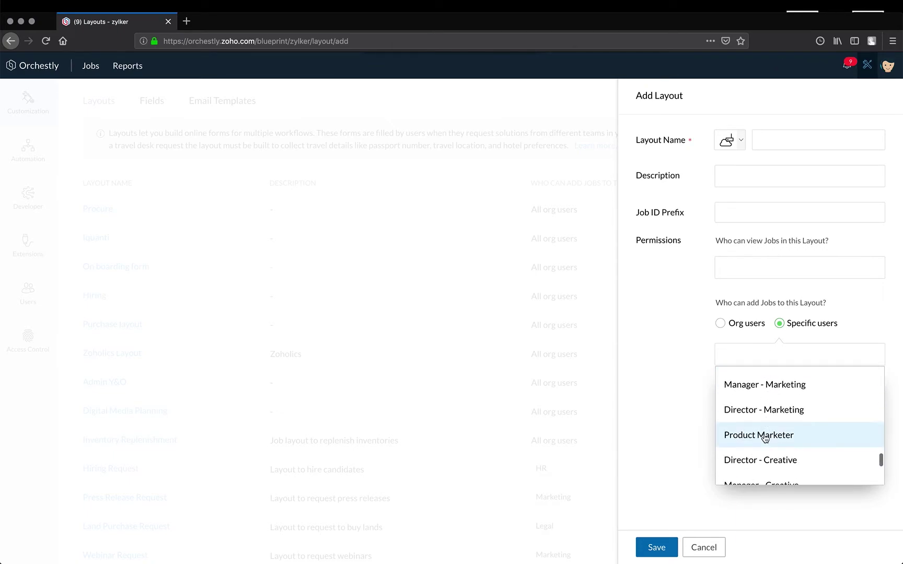
scroll(761, 407, down, 8)
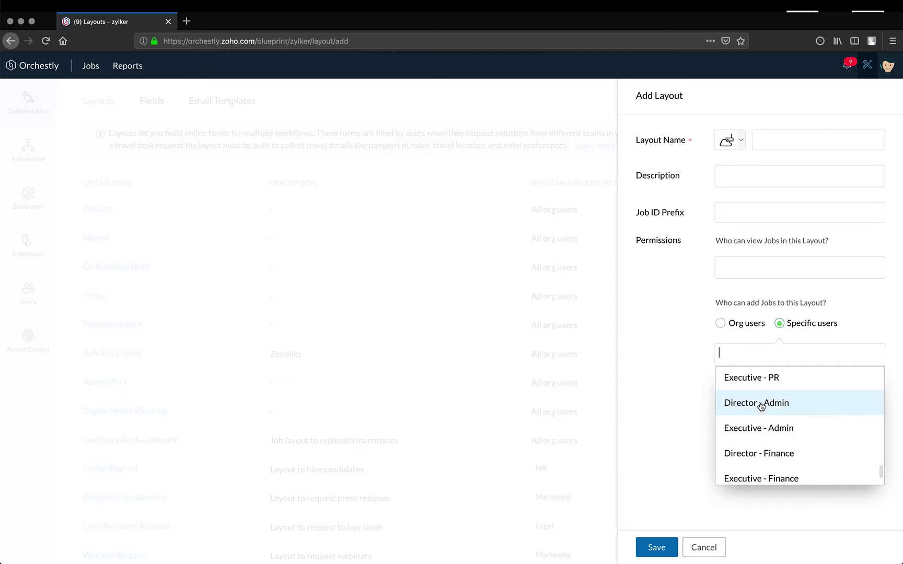
click(677, 371)
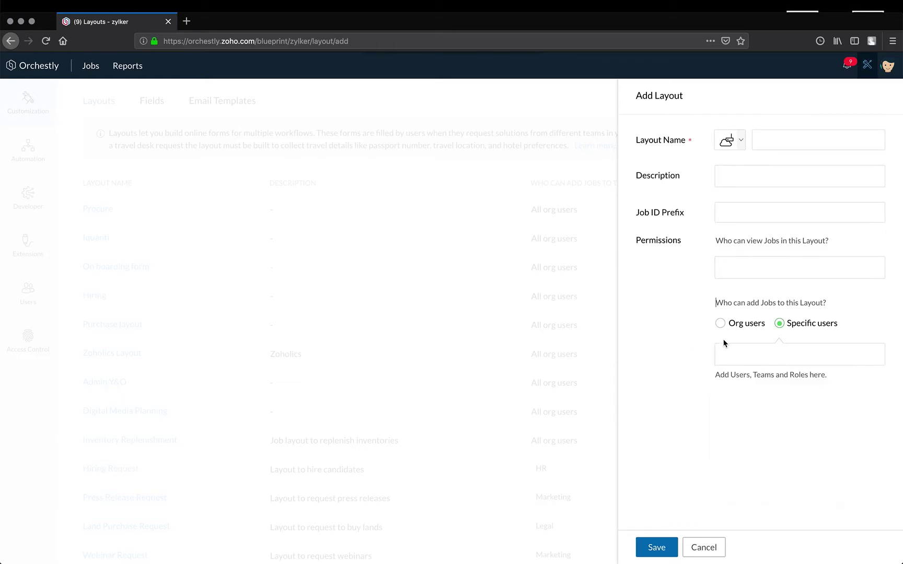
Step: Set job adding back to Org users and discard the unsaved layout
click(721, 322)
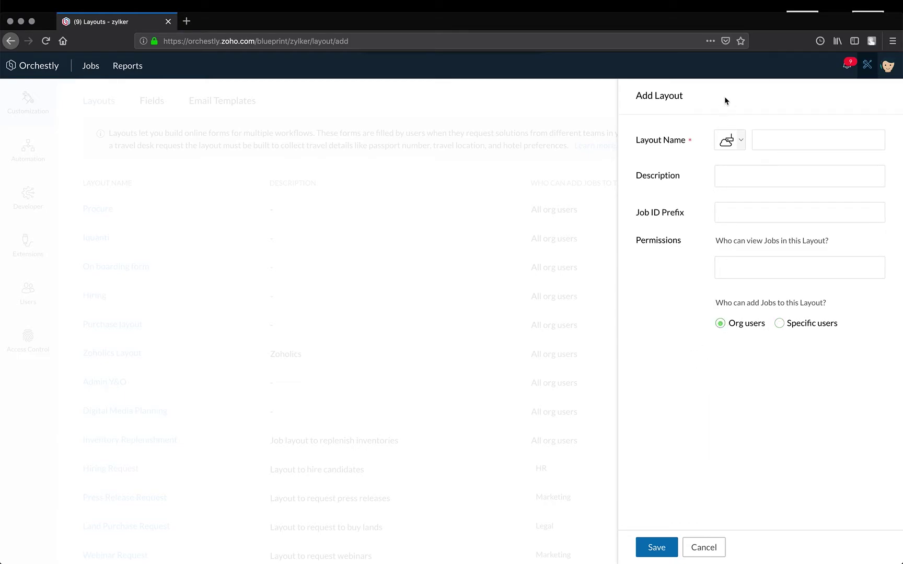
click(716, 550)
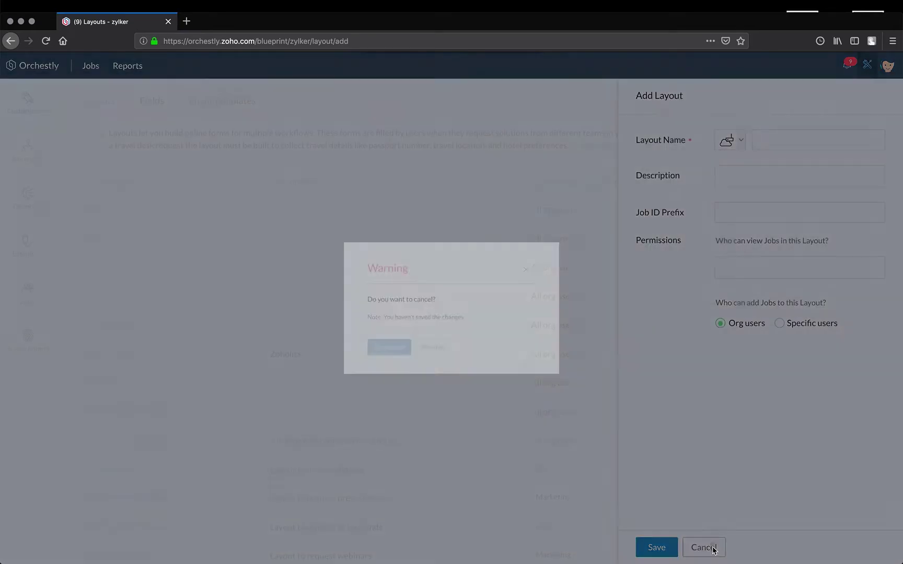
click(369, 355)
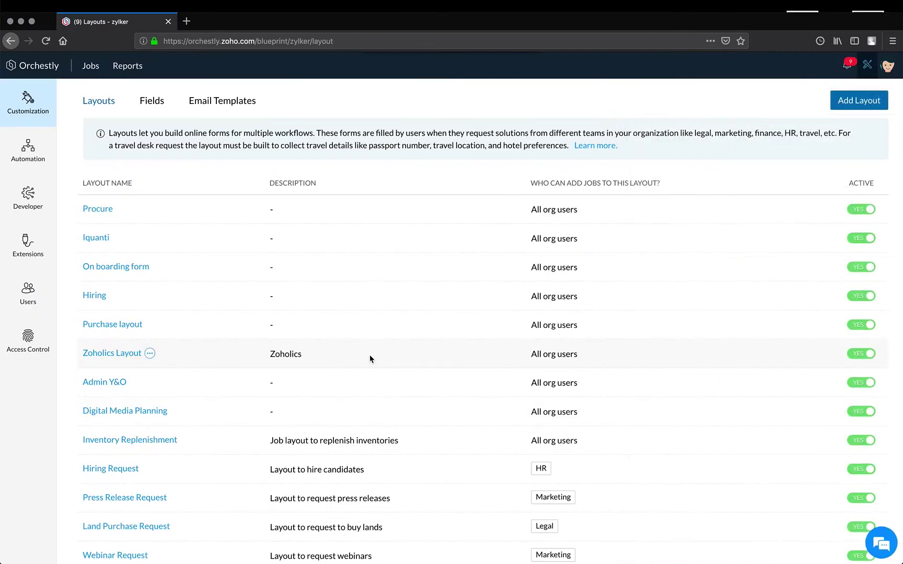
Step: Open the Recruitment layout for editing and show the new field types that can be added
scroll(173, 515, down, 8)
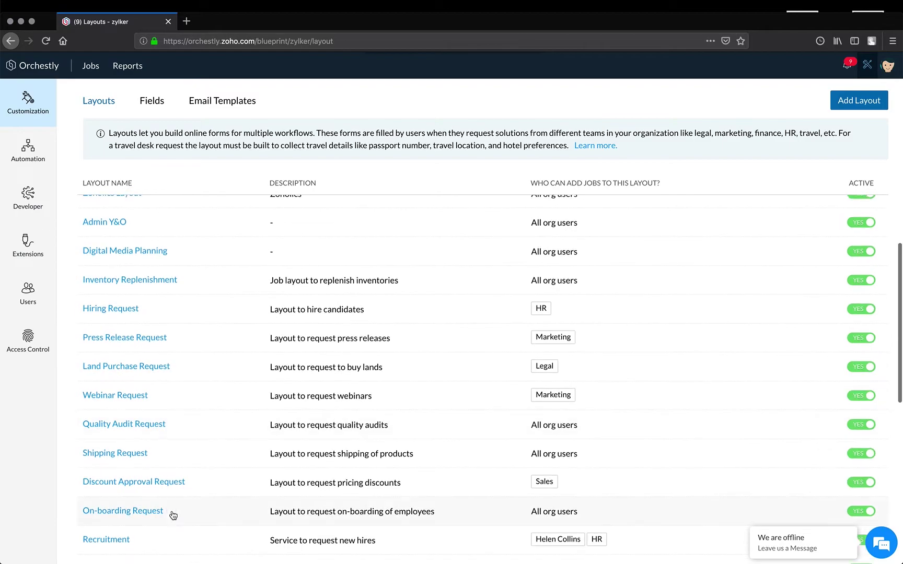
click(138, 502)
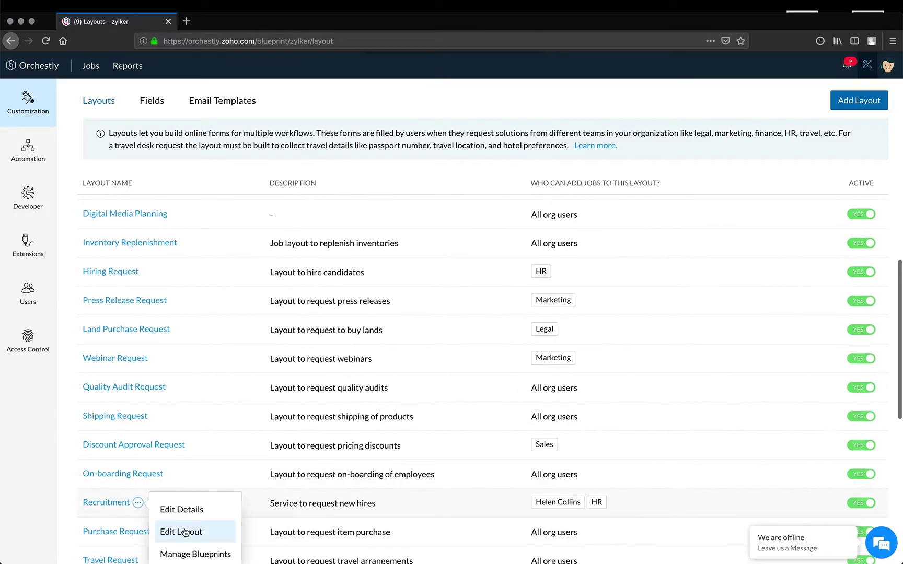
click(183, 531)
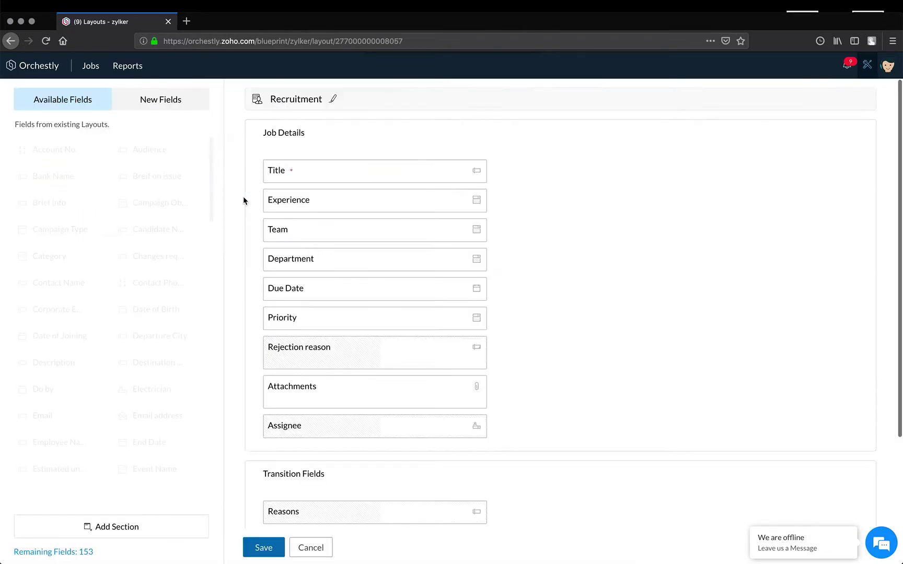
click(154, 104)
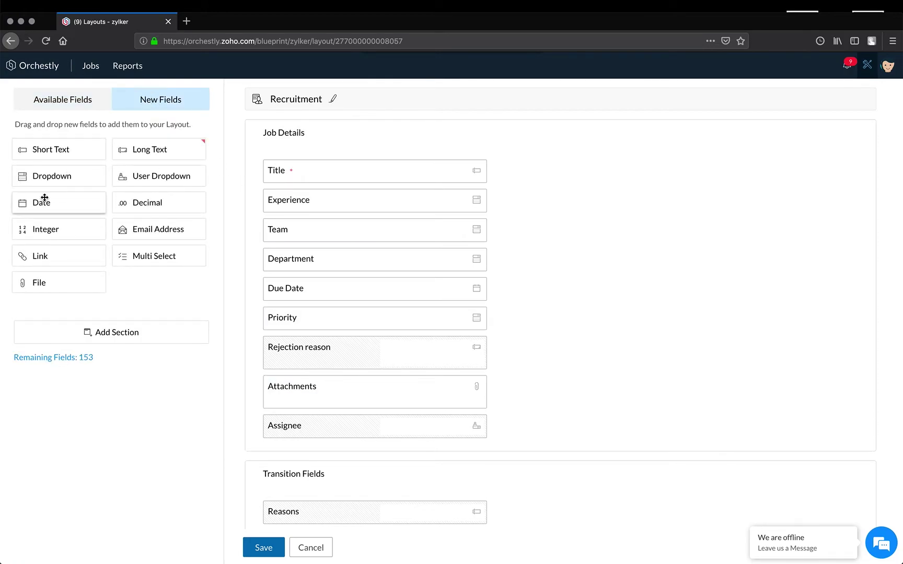
Step: Add a Date field to the Job Details section, set its date validation to Between, and cancel the field
drag(49, 209, 287, 223)
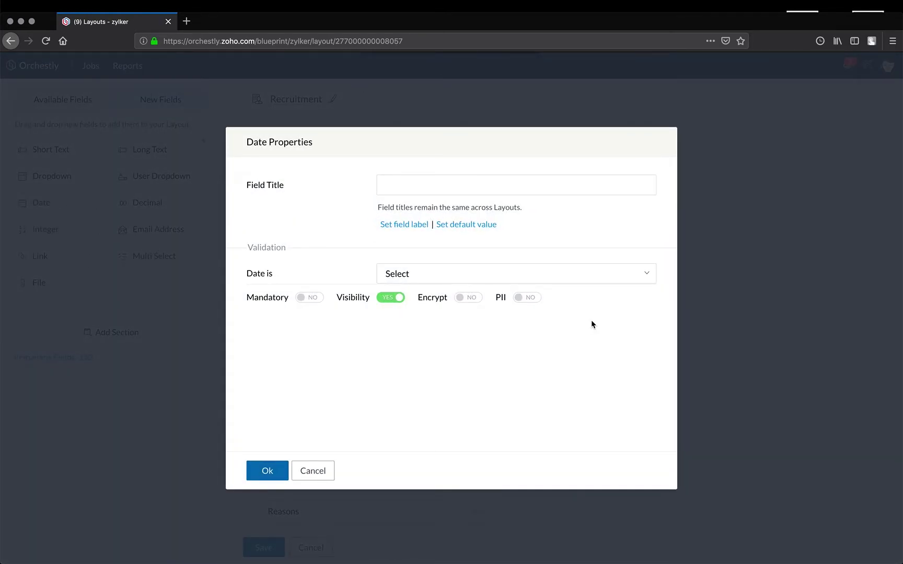
click(478, 274)
click(444, 375)
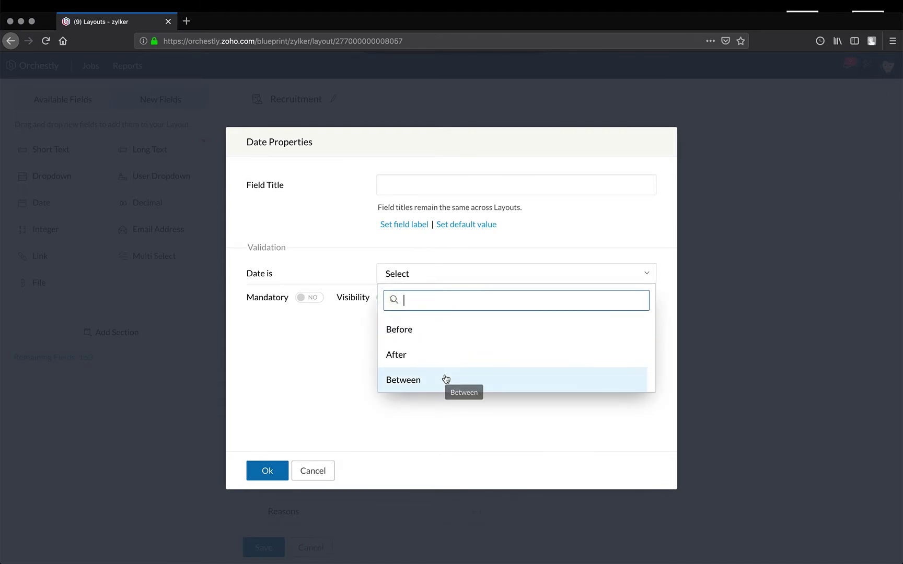
click(464, 301)
click(595, 340)
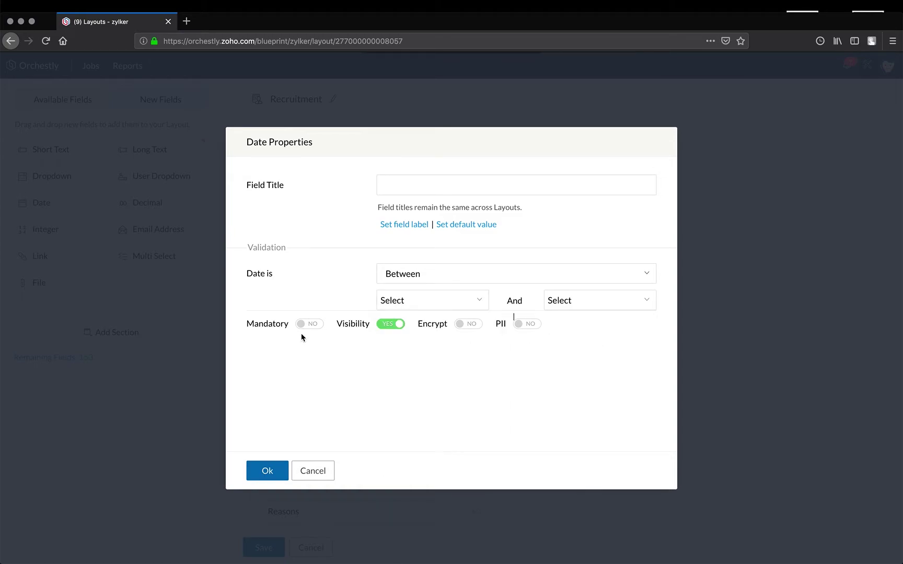
click(312, 470)
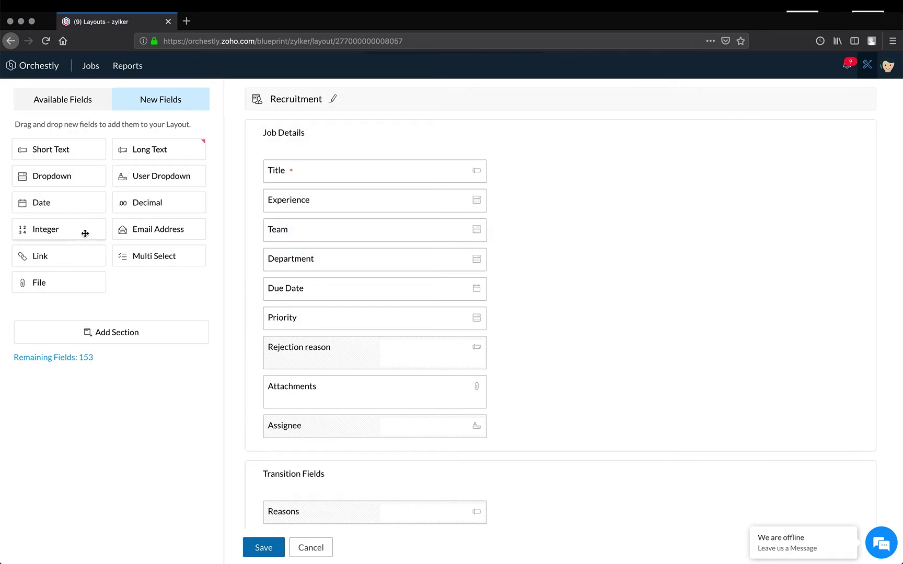
Step: Leave the Recruitment layout with its changes saved and open the Blueprint list in the automation settings
scroll(501, 424, down, 3)
scroll(500, 355, up, 3)
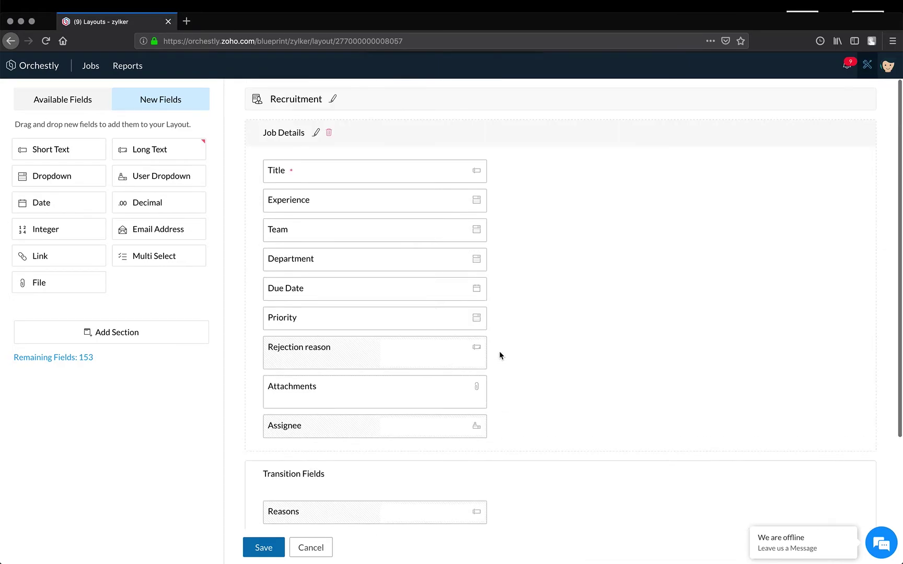
click(312, 552)
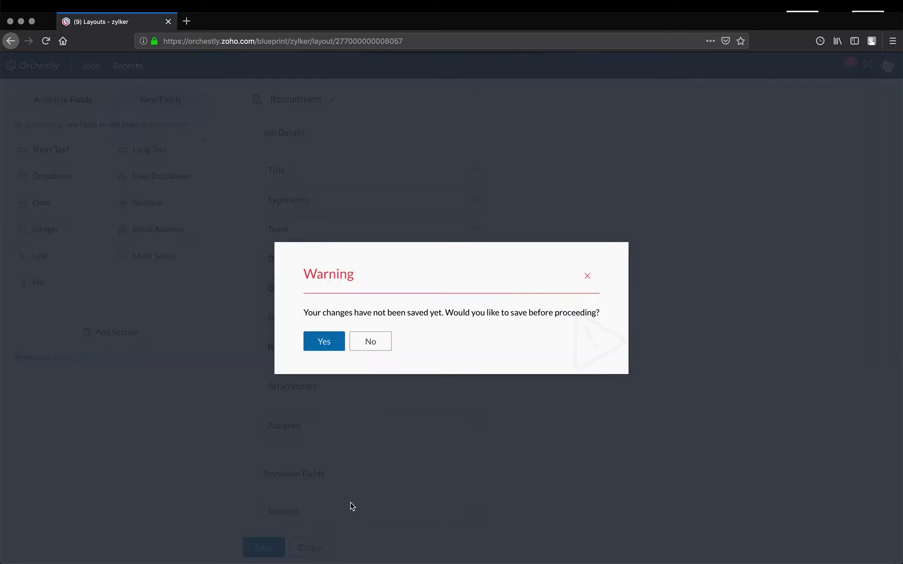
click(325, 343)
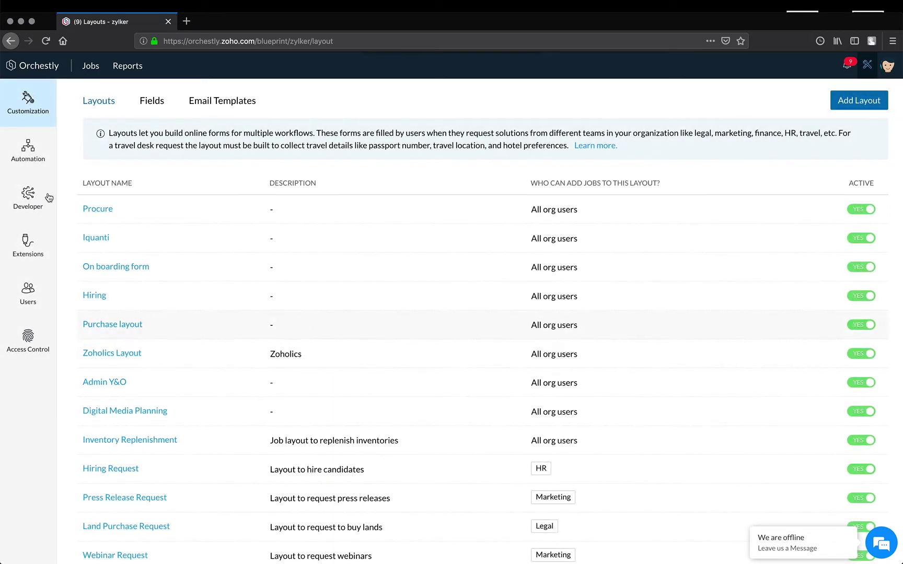
click(40, 142)
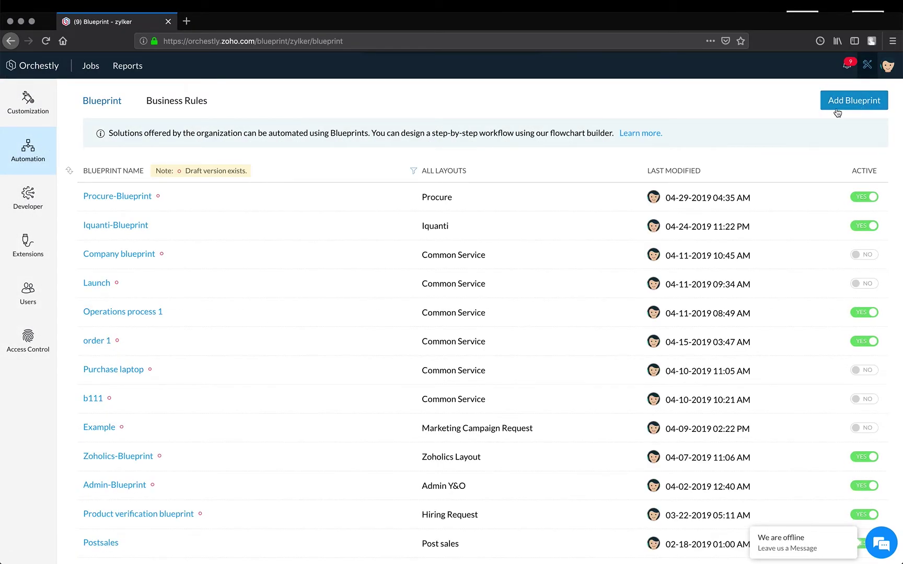
Step: Start adding a new blueprint and choose Recruitment as its layout
click(851, 104)
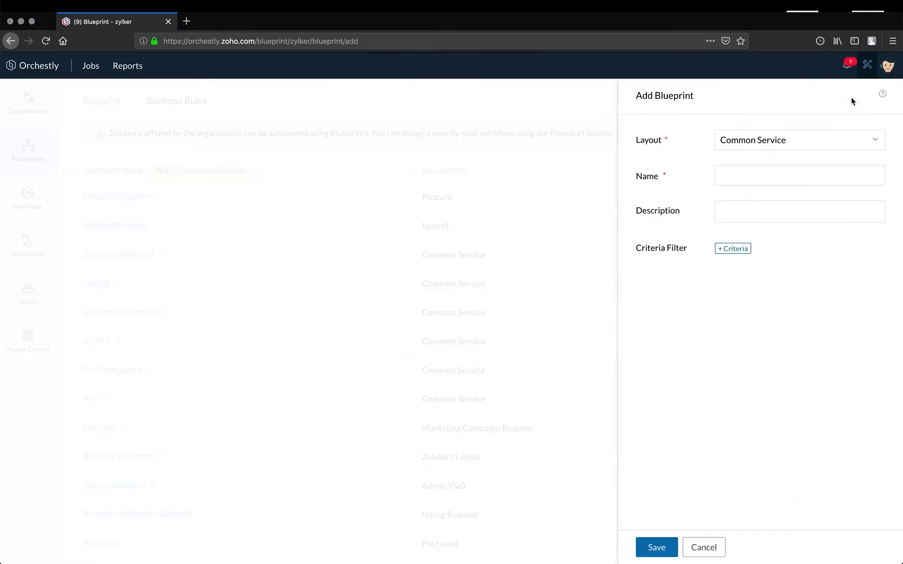
click(781, 146)
text(rec)
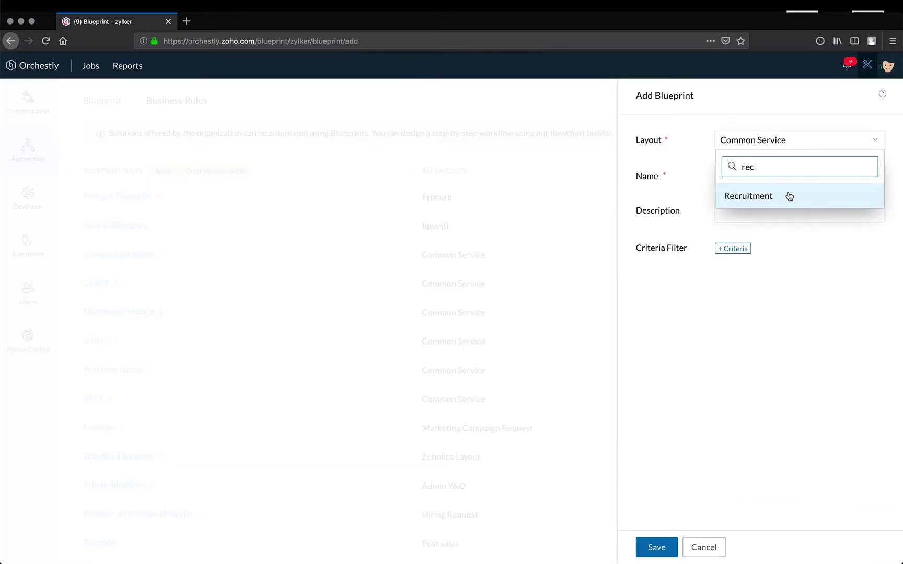
click(789, 197)
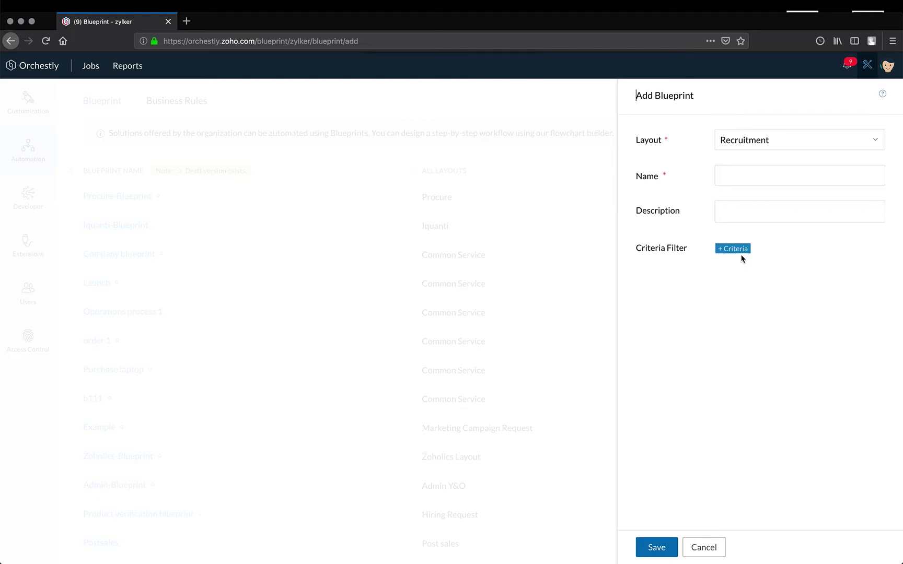
Step: Add a criteria filter to the new blueprint that maps jobs whose Team is in Sales
click(728, 250)
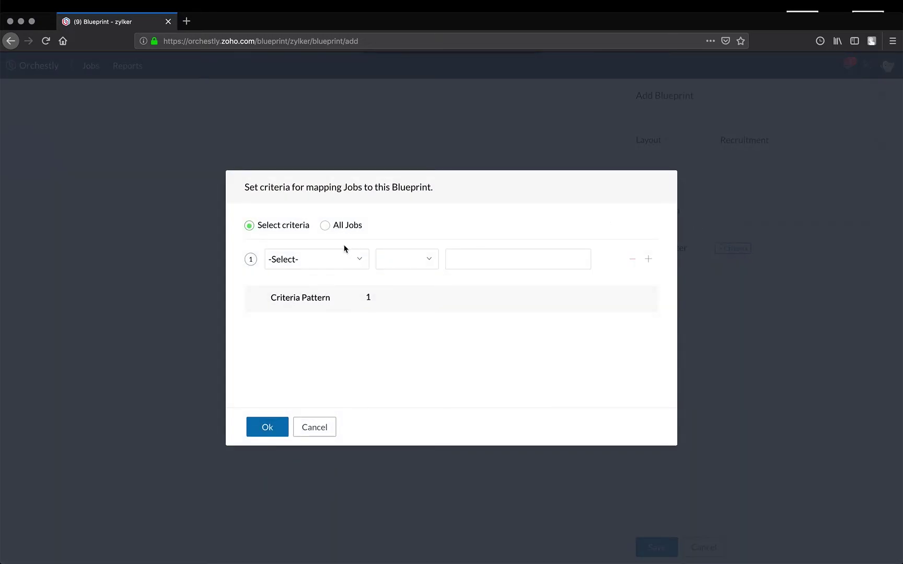
click(343, 264)
text(t)
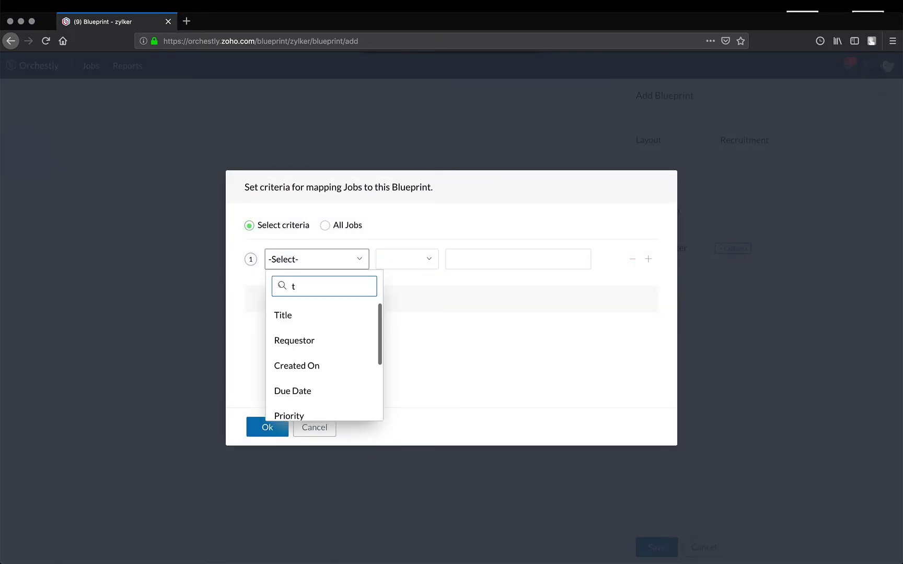
text(eam)
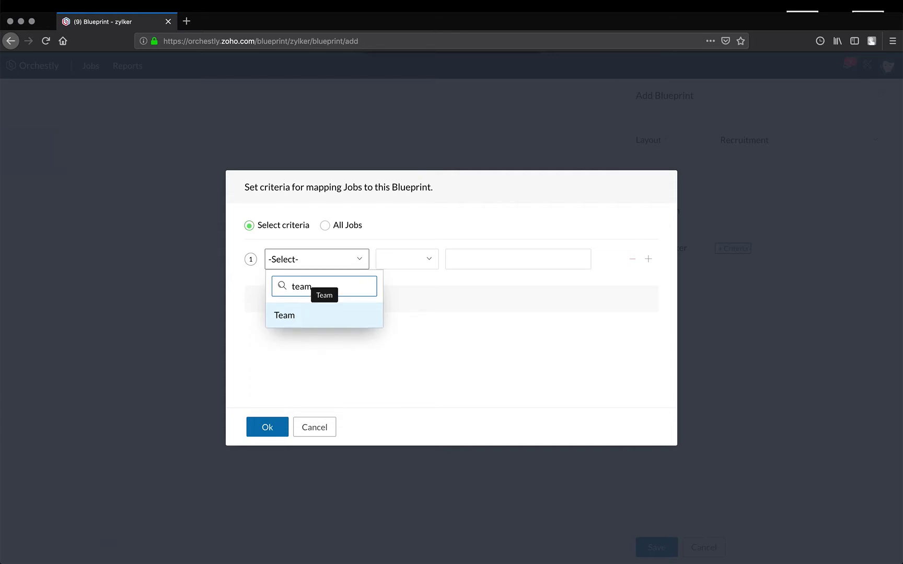
click(322, 316)
click(506, 249)
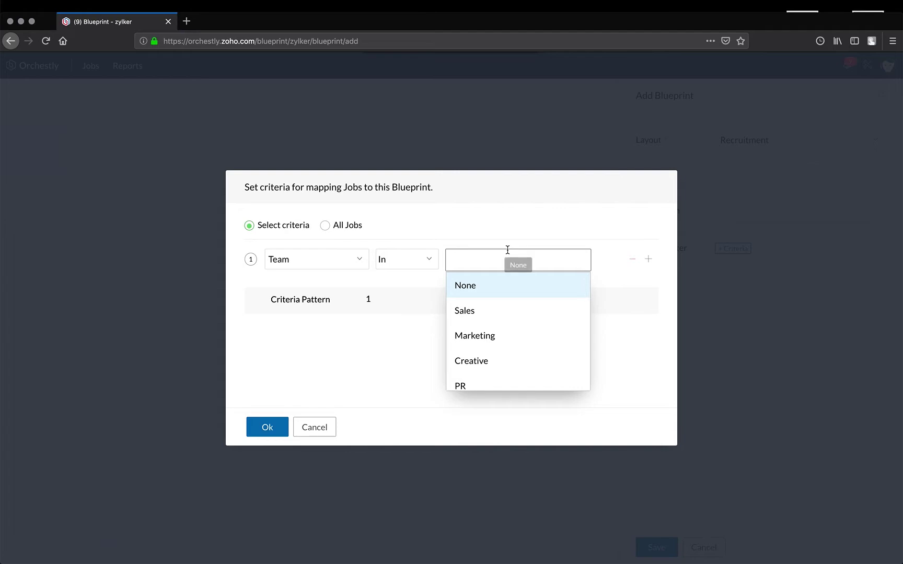
click(481, 312)
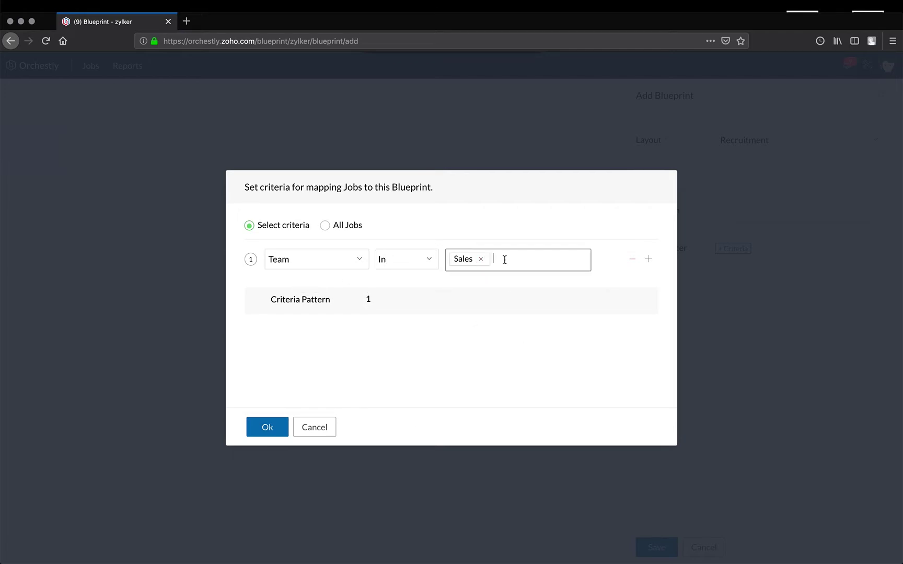
Step: Add three more criteria rows, form the pattern ((( 1 AND 2 ) OR 3 ) OR 4 ), and discard the criteria and new blueprint
click(649, 260)
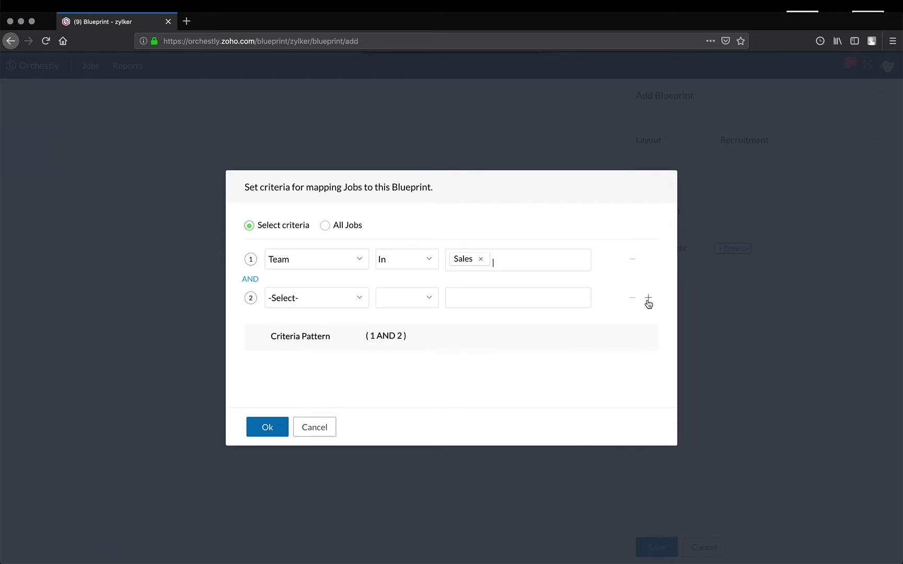
click(648, 299)
click(649, 334)
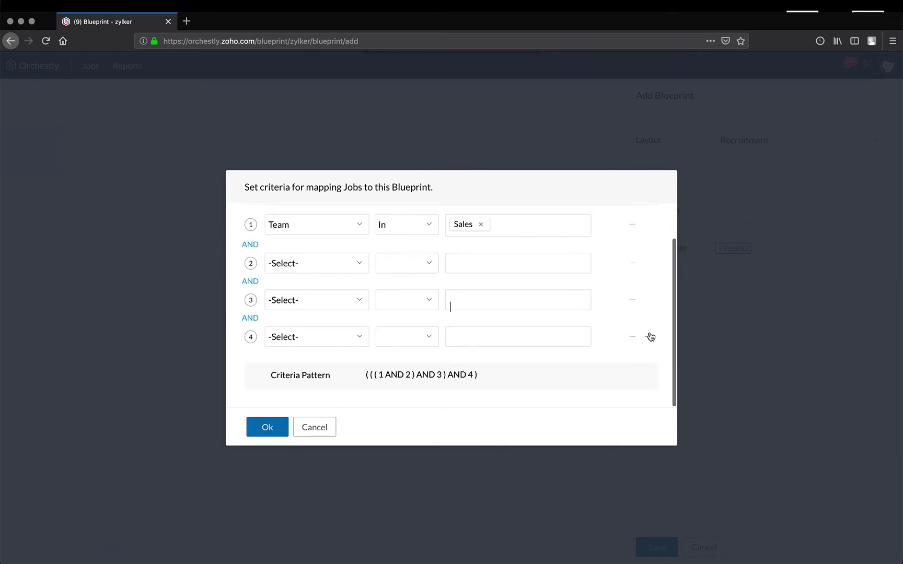
click(495, 376)
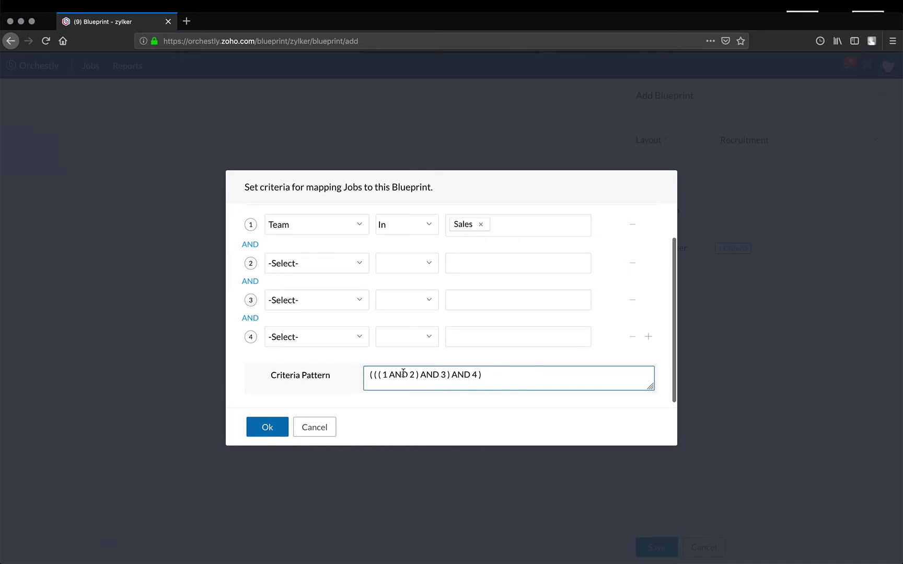
click(247, 319)
click(250, 281)
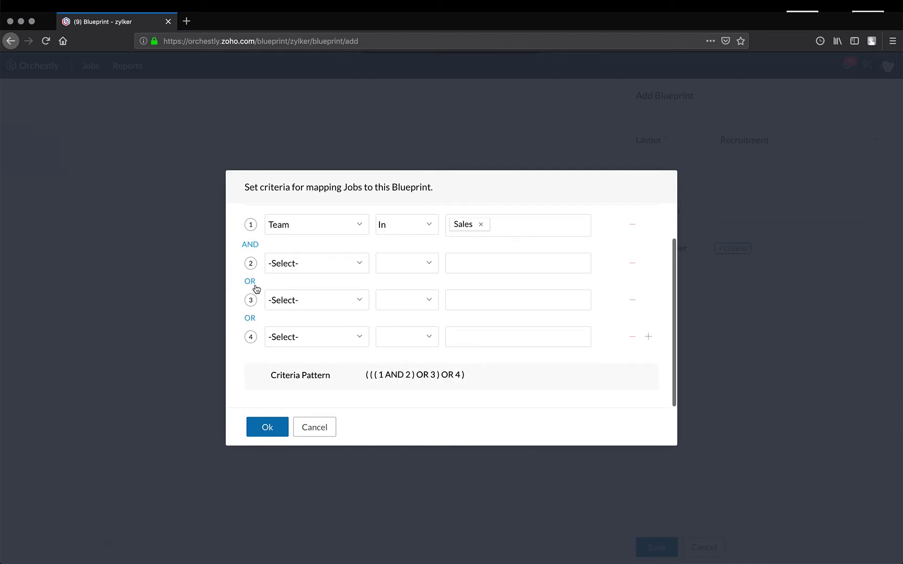
click(497, 377)
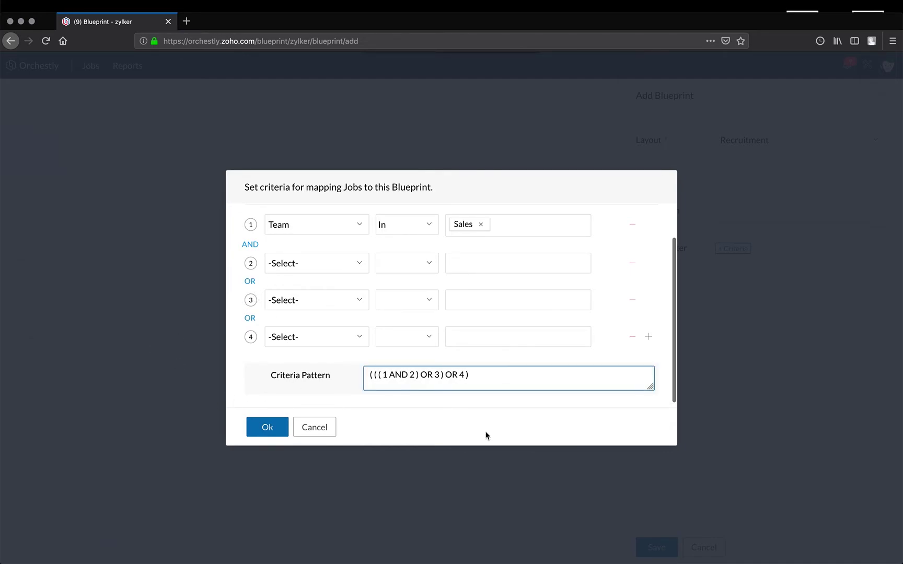
click(326, 427)
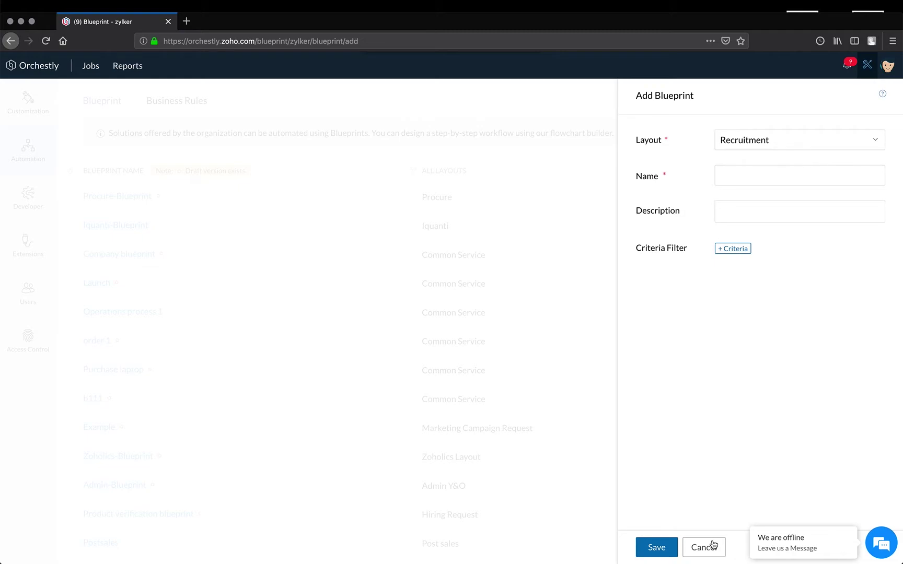
click(713, 545)
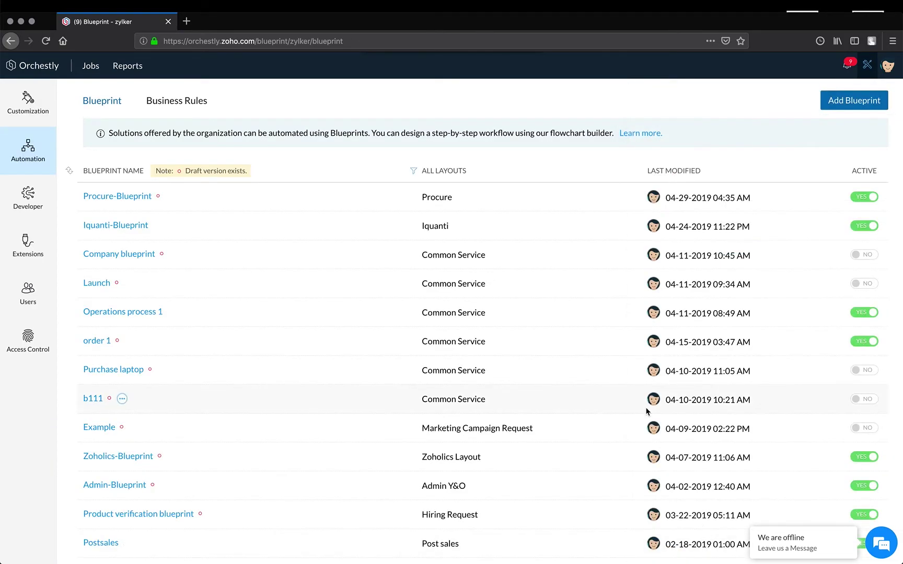
Step: Find the existing Recruitment Blueprint in the blueprint list and open its flowchart
scroll(280, 322, down, 3)
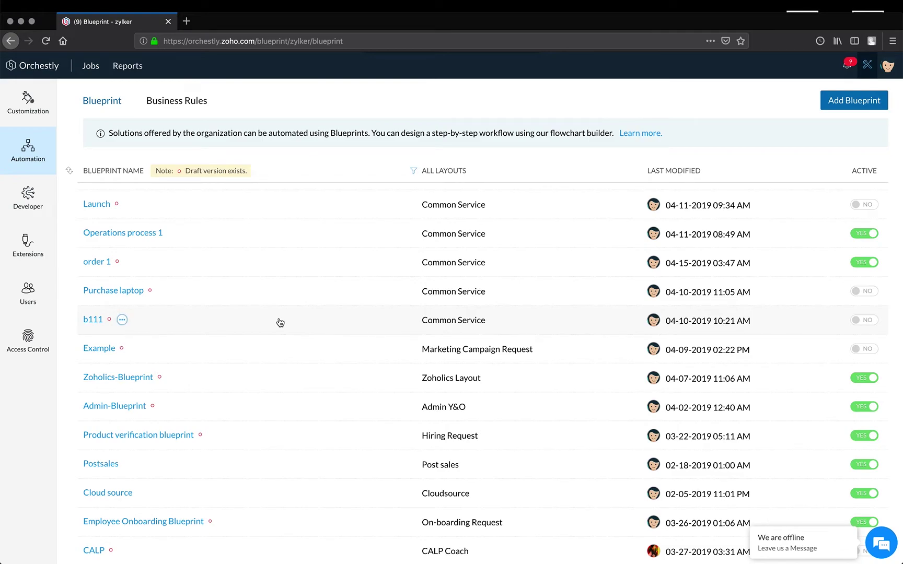
scroll(280, 322, down, 3)
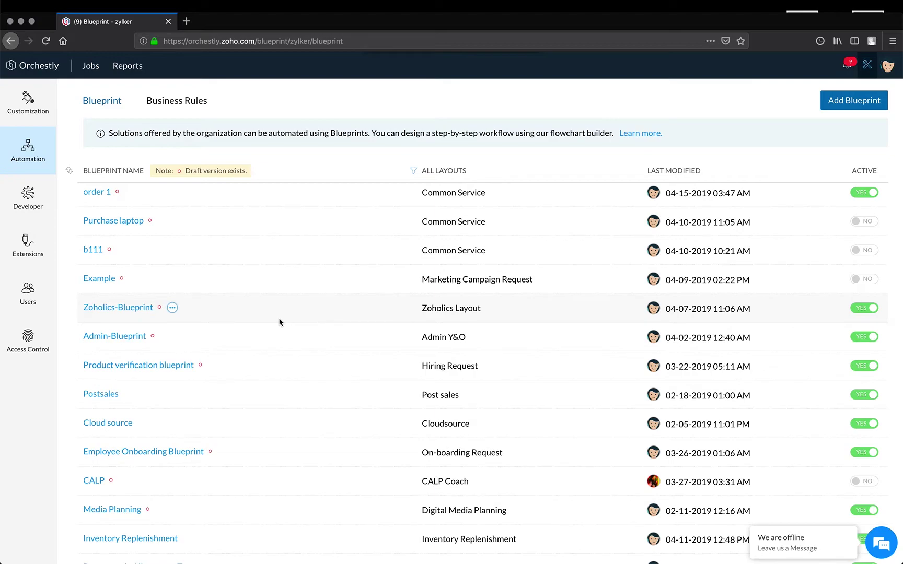
scroll(280, 323, down, 1)
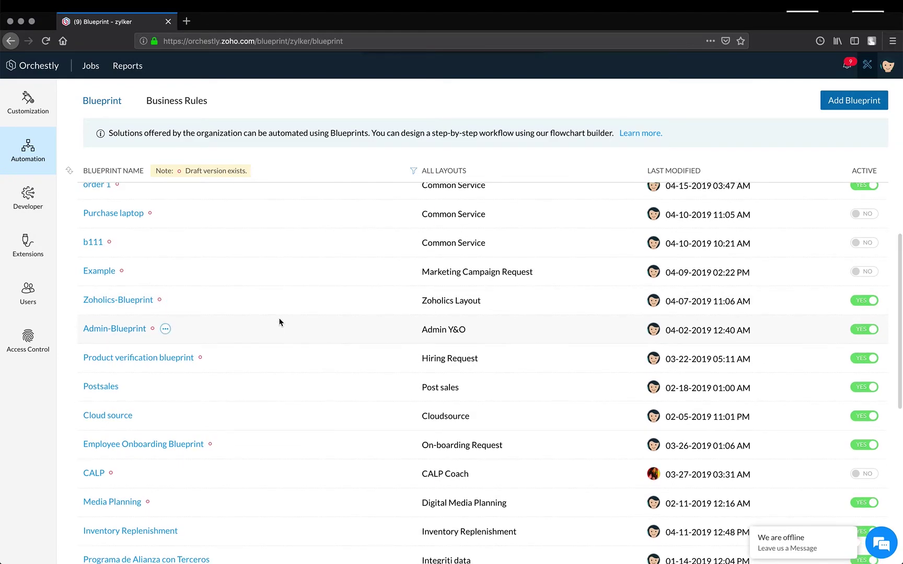
scroll(280, 322, down, 2)
scroll(280, 323, down, 1)
scroll(280, 322, down, 8)
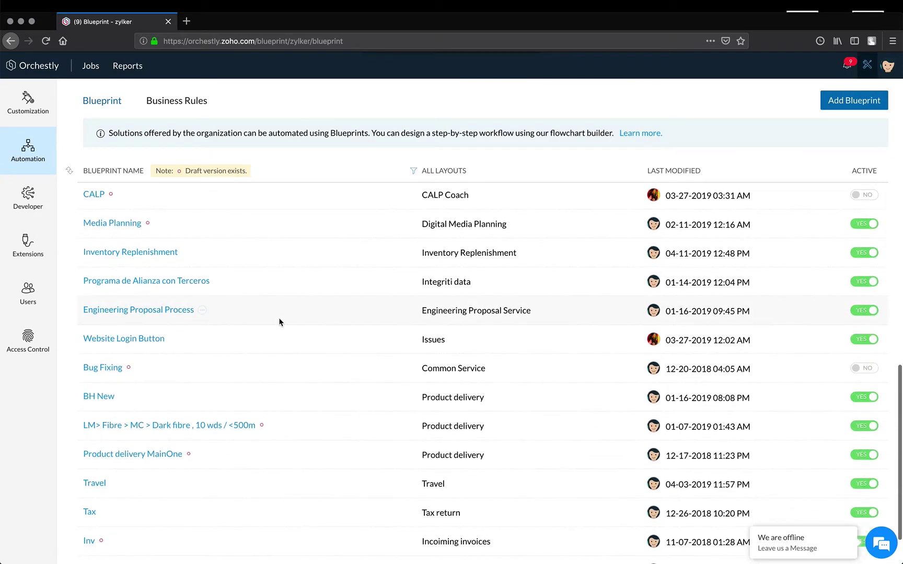
scroll(165, 406, down, 2)
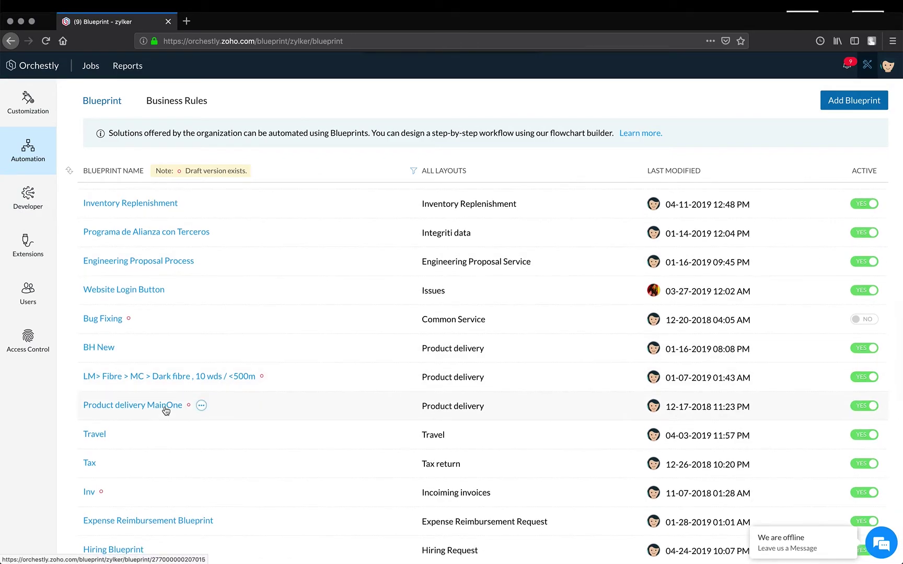
scroll(165, 410, down, 3)
scroll(165, 411, down, 5)
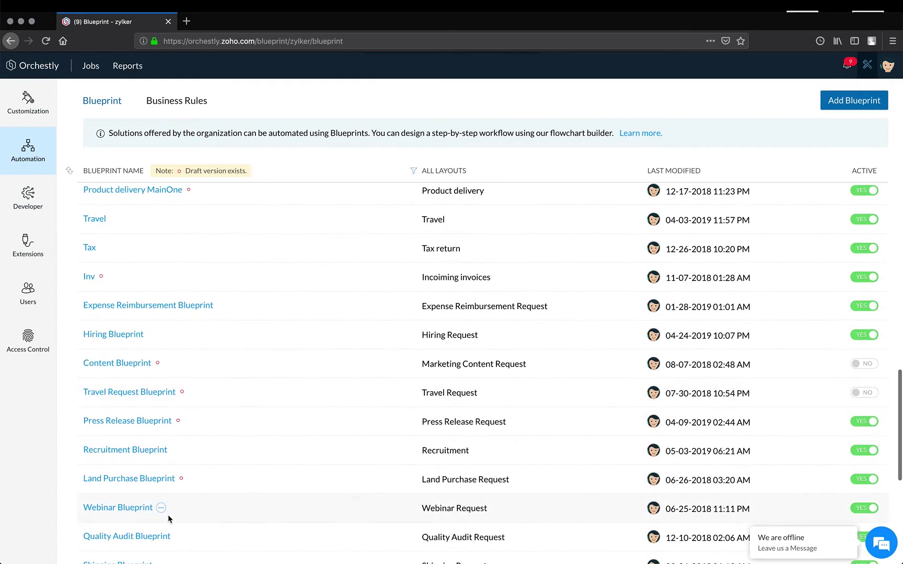
scroll(169, 519, down, 1)
mouse_move(179, 412)
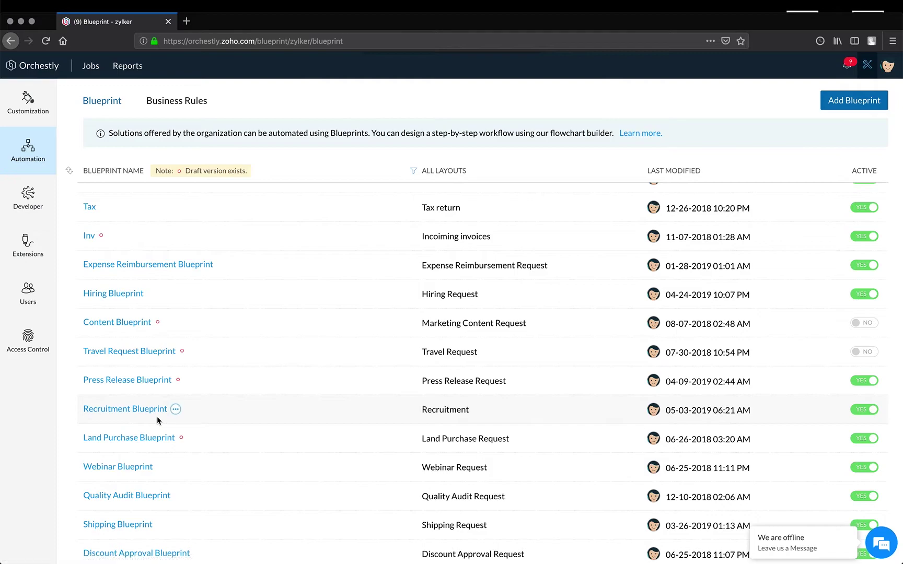
click(146, 411)
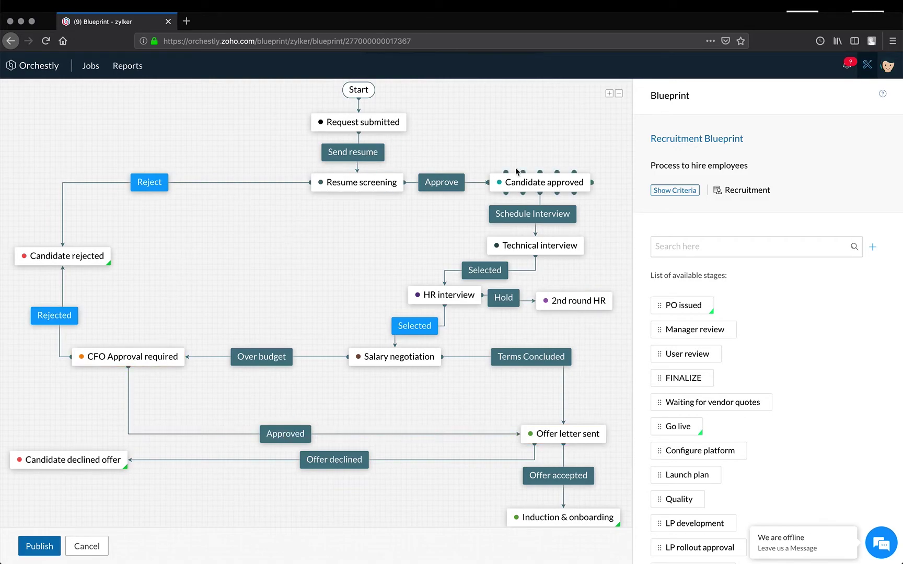
Step: Check the new stage form, then place the existing FINALIZE stage on the flowchart and connect Resume screening to it
click(873, 247)
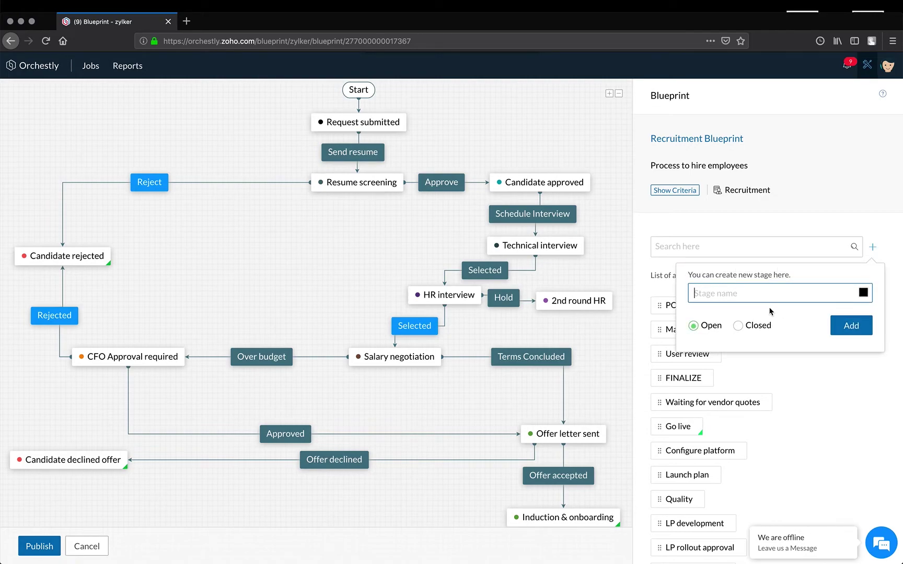
click(844, 388)
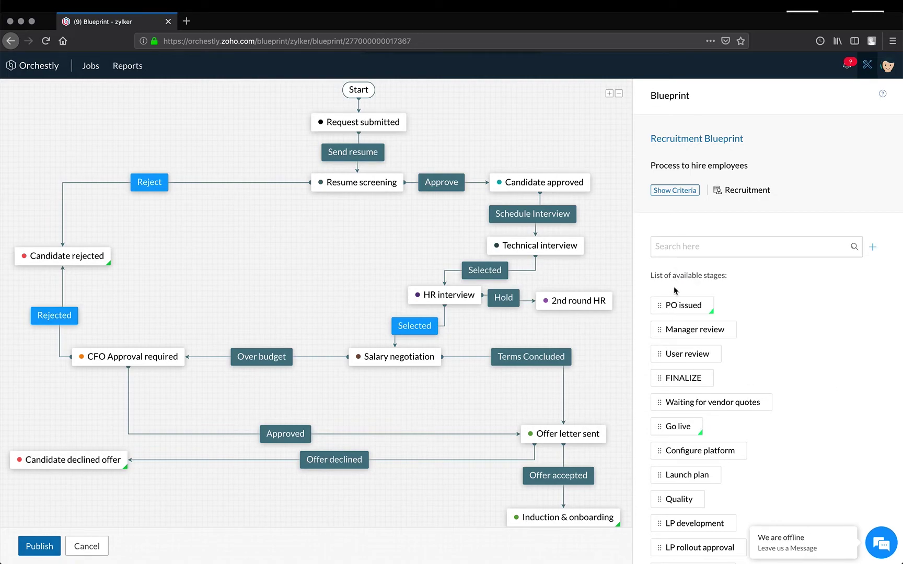
drag(686, 375, 269, 249)
drag(358, 196, 311, 227)
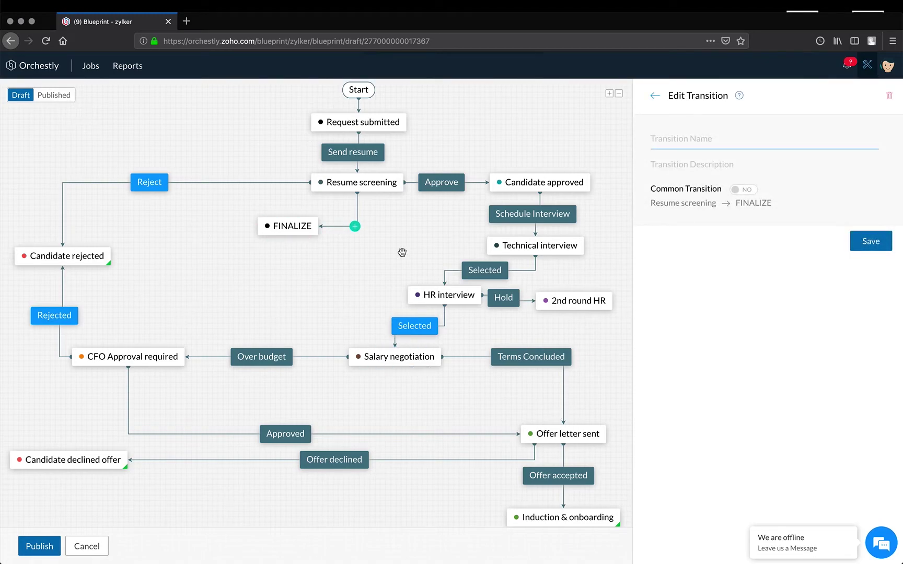
Step: Remove the FINALIZE stage and its associated transition from the flowchart
click(282, 228)
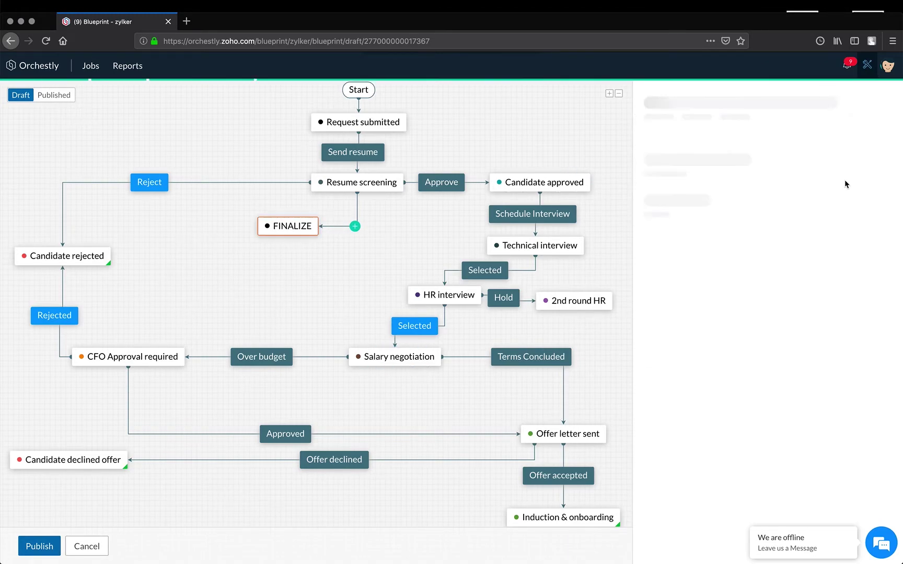
click(889, 99)
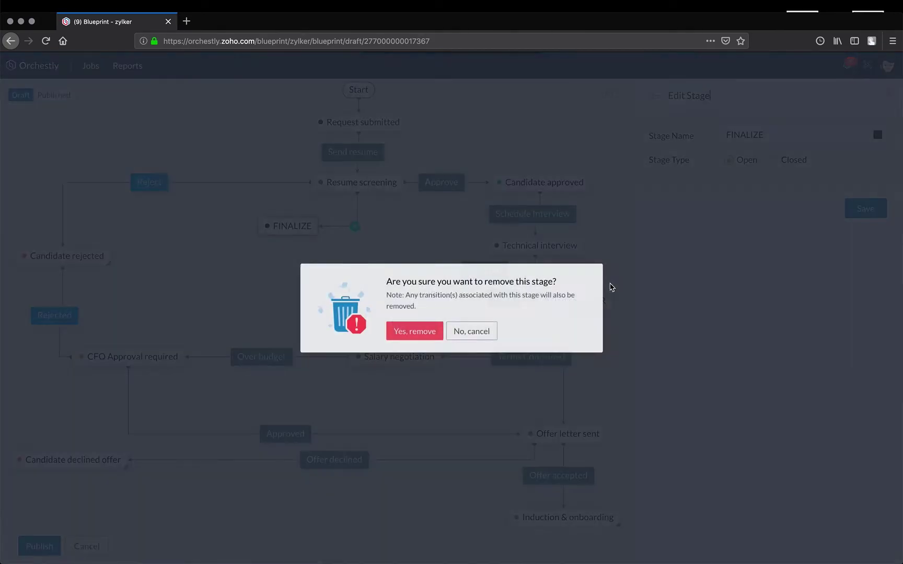
click(410, 329)
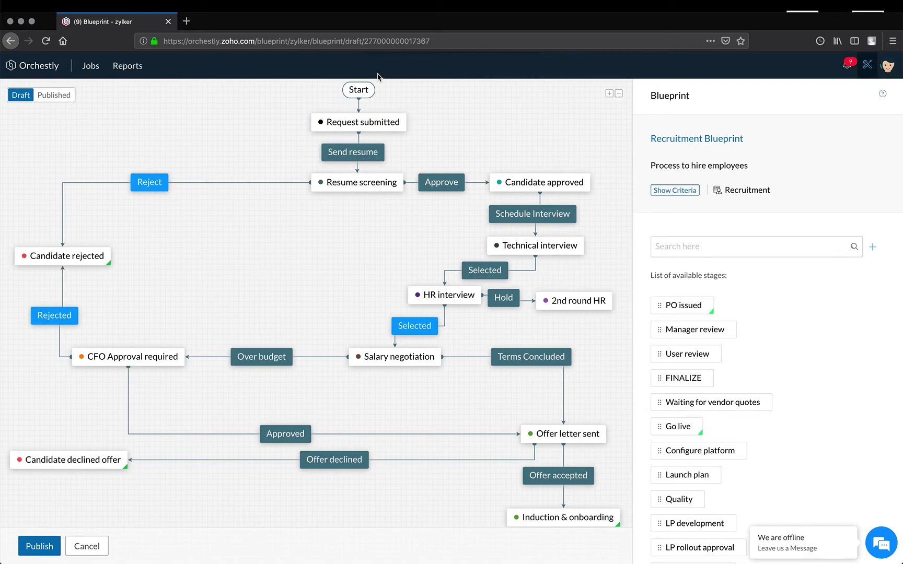
Step: Inspect the stage name and type settings of Request submitted, Induction & onboarding, Candidate rejected and Candidate declined offer
click(367, 129)
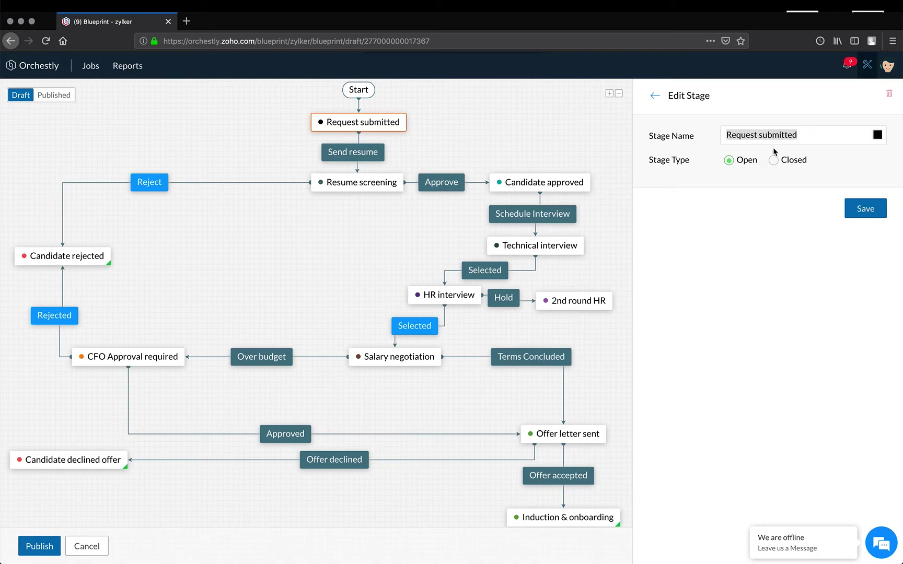
click(766, 92)
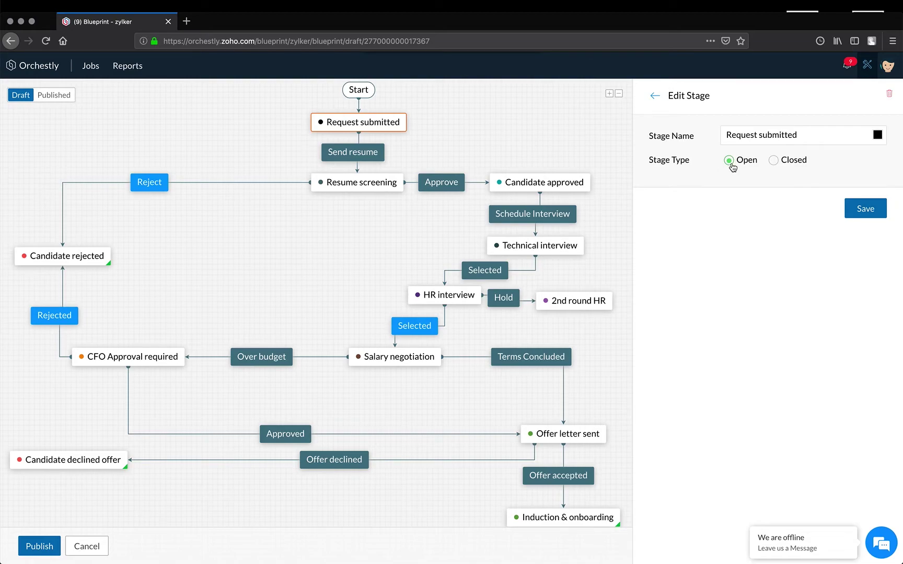
click(581, 520)
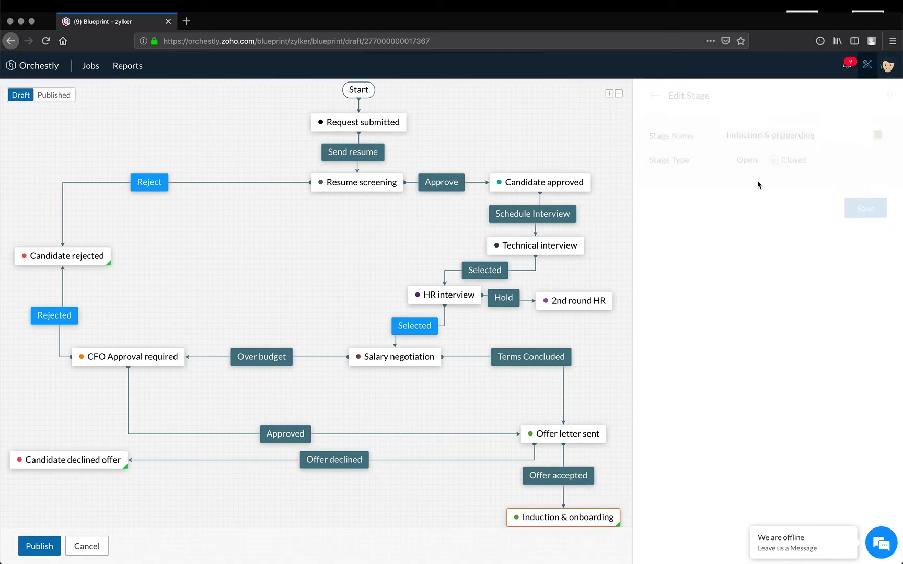
click(60, 257)
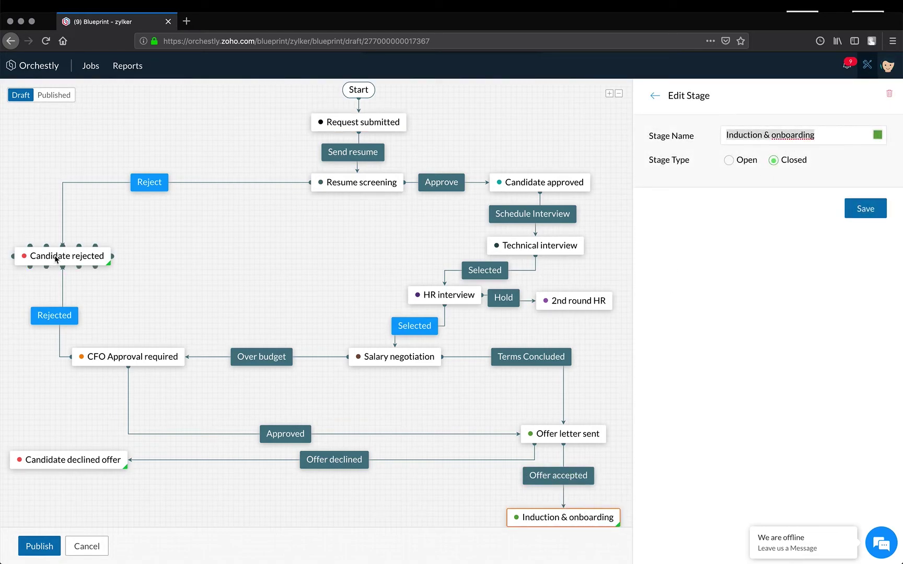
click(84, 464)
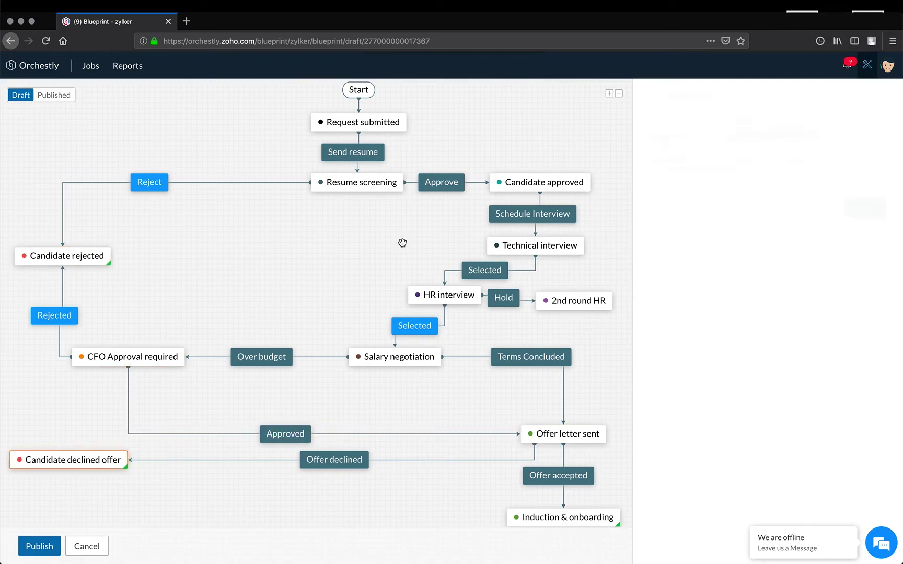
click(379, 125)
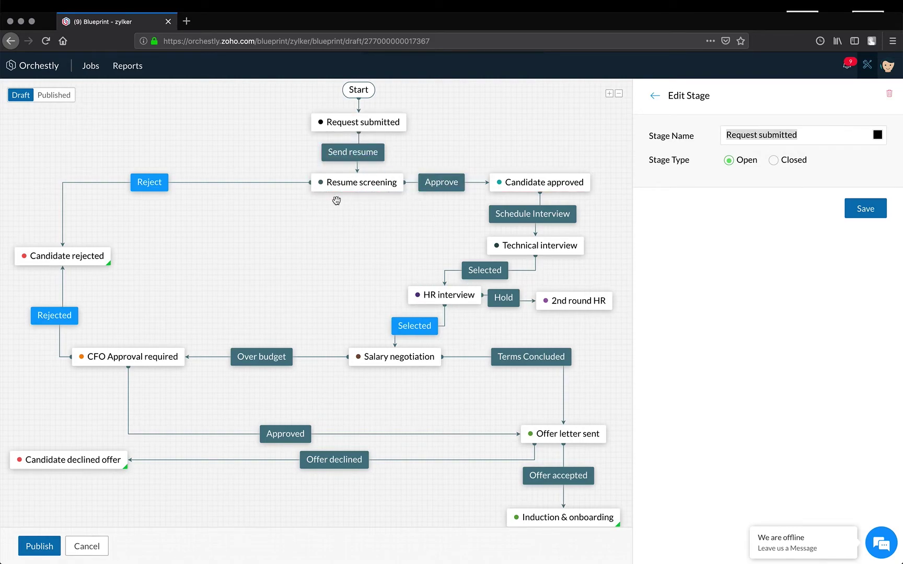
Step: Open the Send resume transition and review the options for who can perform it, including relevant roles, users, teams and automation
click(349, 156)
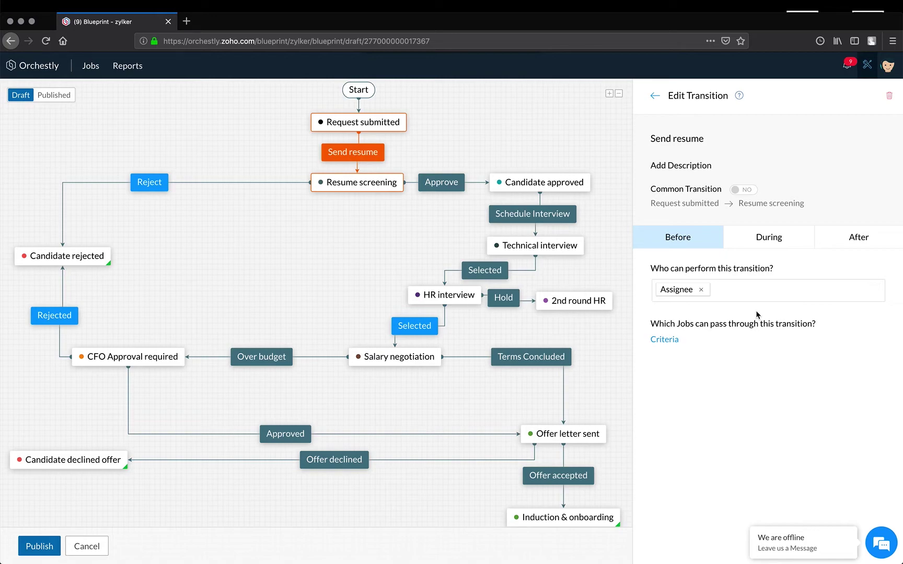
click(768, 287)
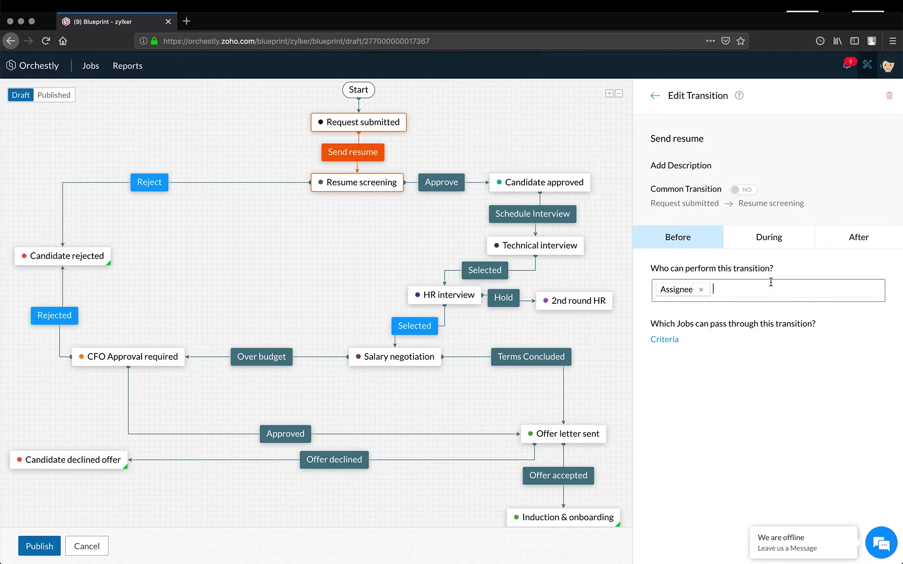
scroll(763, 363, down, 2)
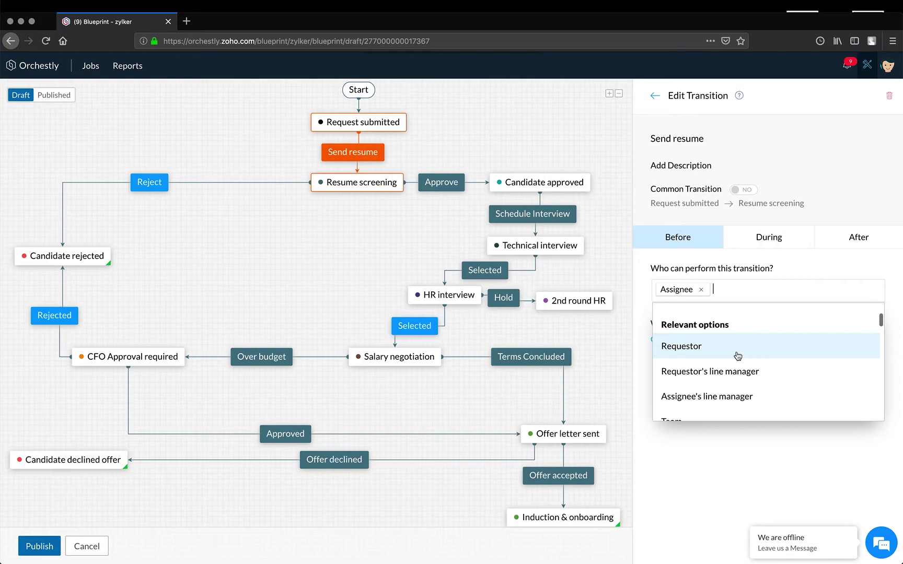
scroll(744, 387, down, 1)
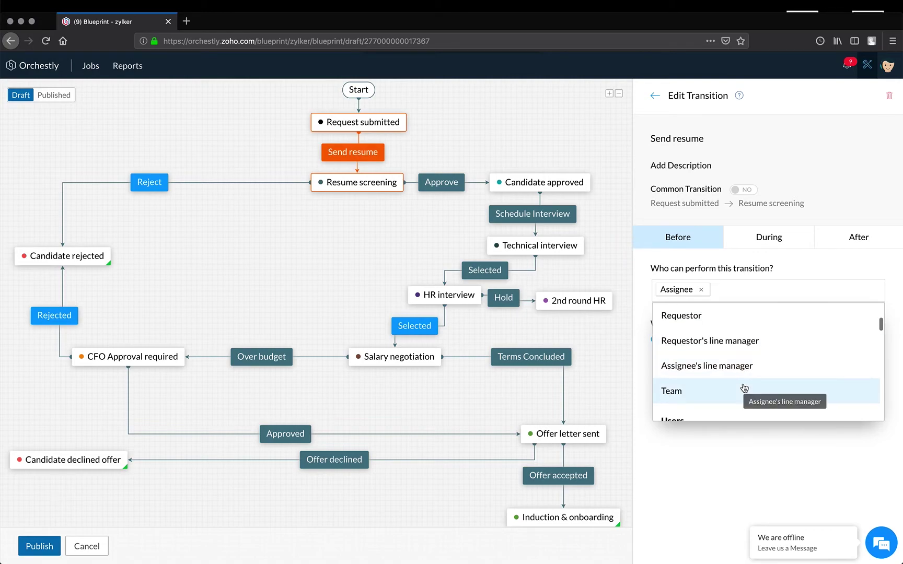
scroll(753, 340, down, 2)
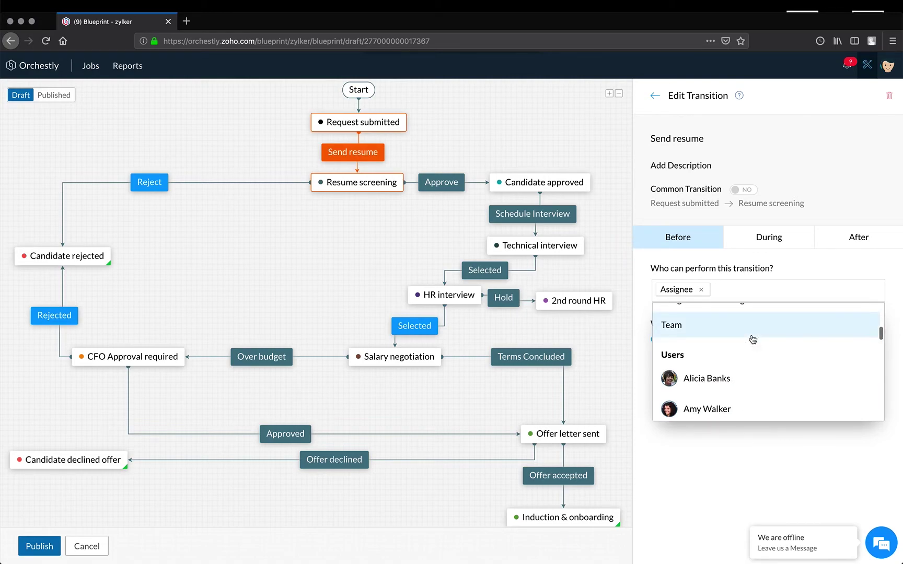
scroll(753, 340, down, 2)
scroll(752, 340, down, 2)
scroll(752, 339, down, 5)
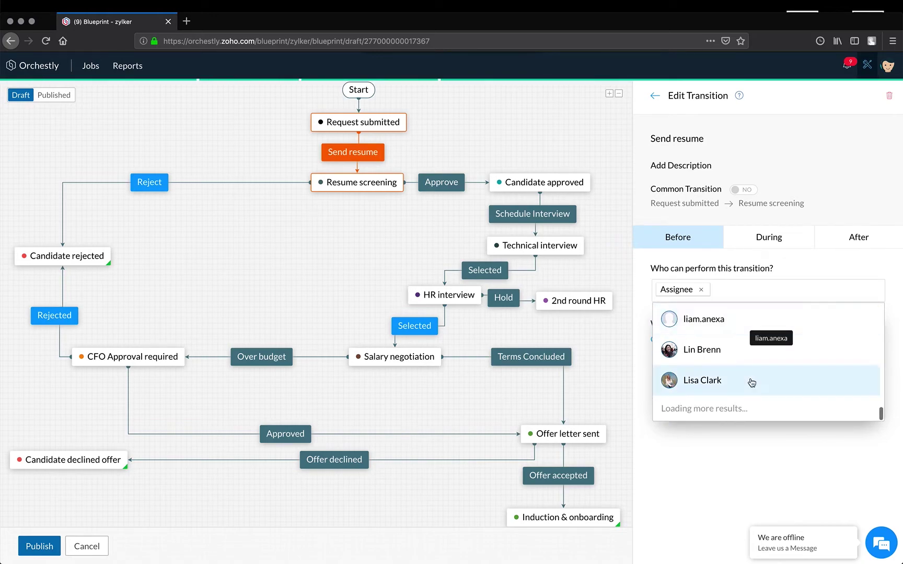
scroll(751, 378, down, 5)
scroll(752, 379, down, 10)
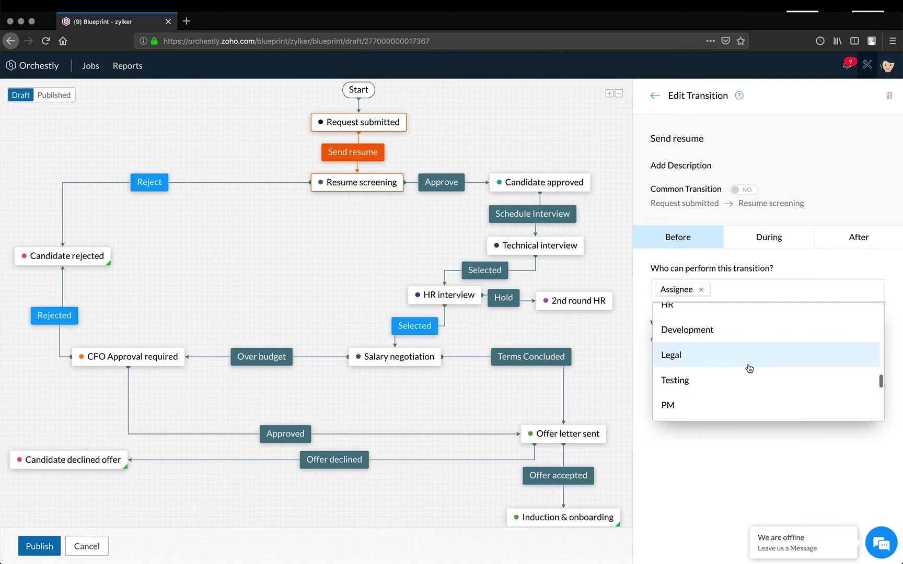
scroll(750, 368, down, 4)
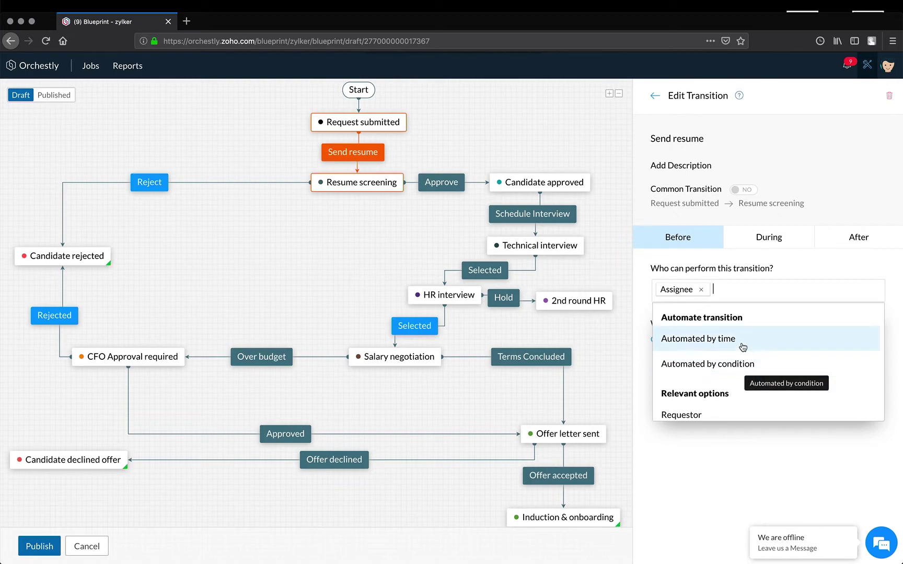
click(723, 495)
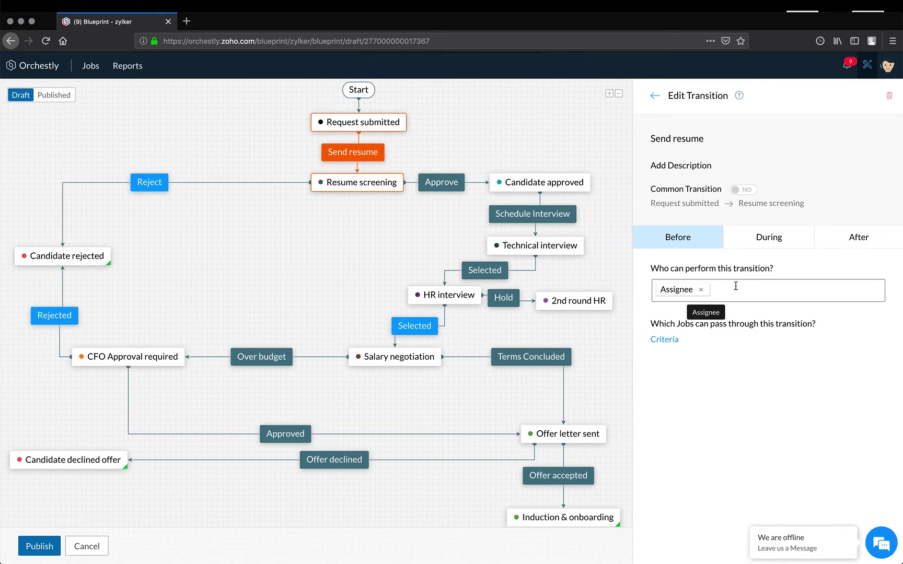
Step: Switch the Send resume transition's job criteria to Select criteria, add three more criteria rows, and discard the changes
click(672, 343)
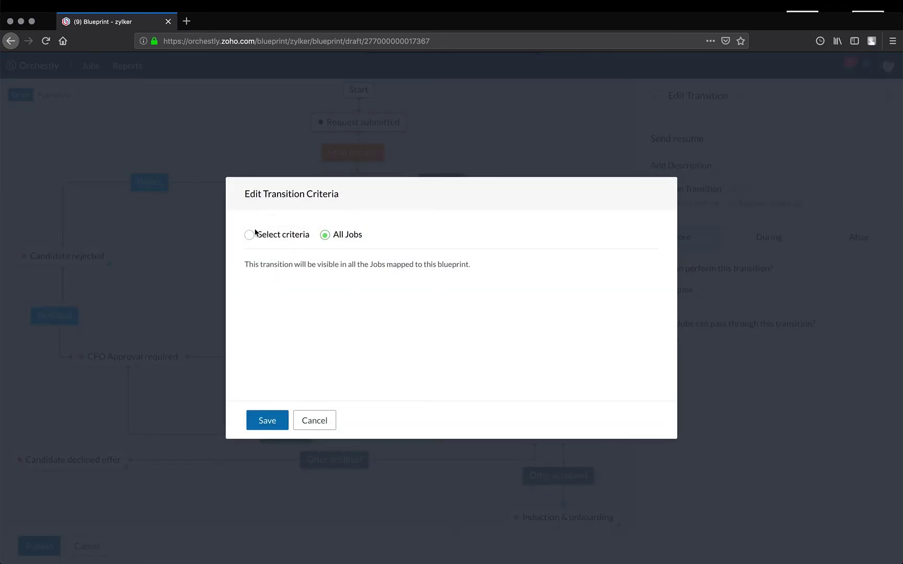
click(249, 235)
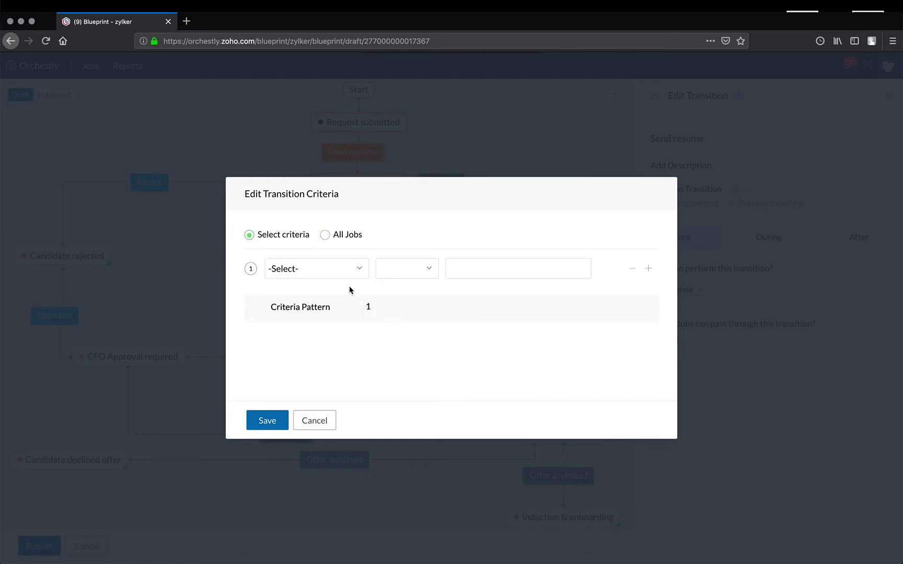
click(649, 269)
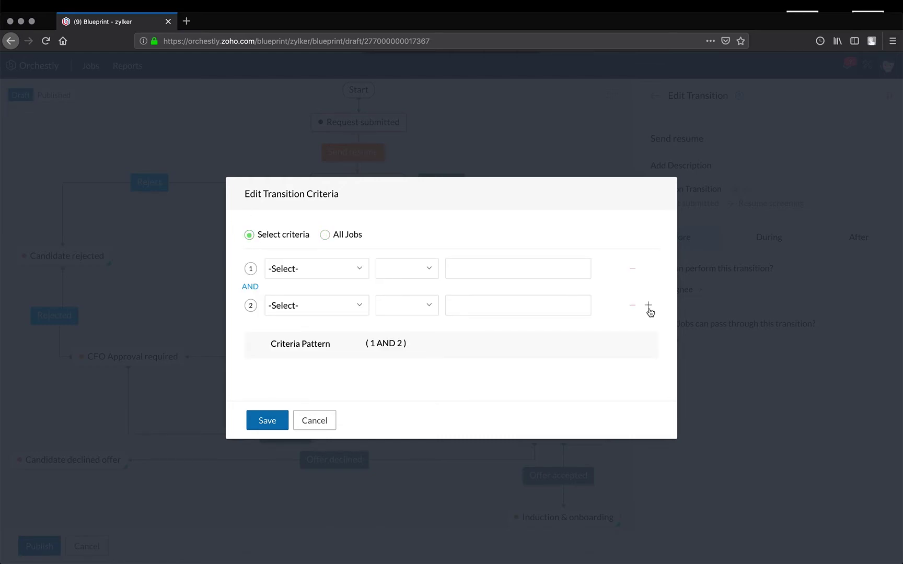
click(649, 305)
click(648, 331)
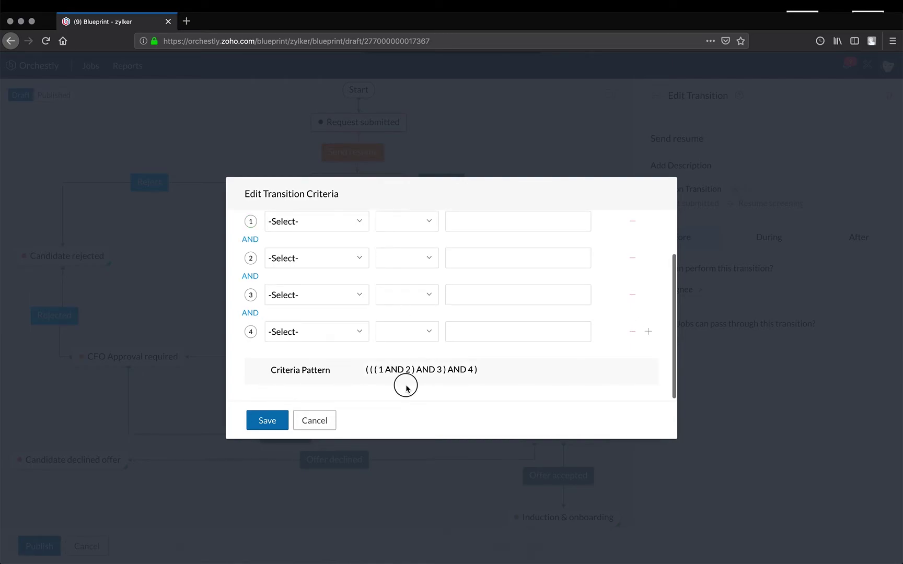
click(322, 423)
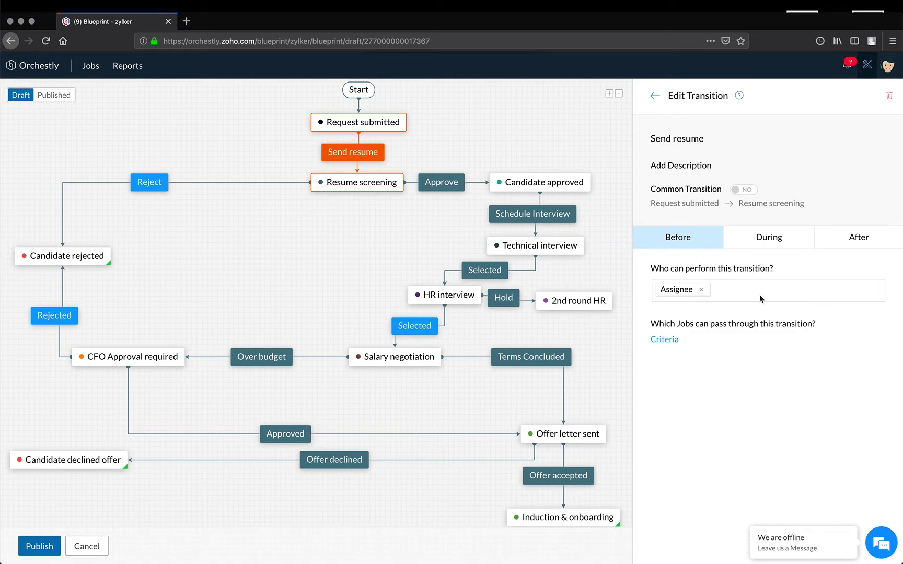
Step: Review which job fields can be added for updating during the Send resume transition, from Title through Comments
click(778, 250)
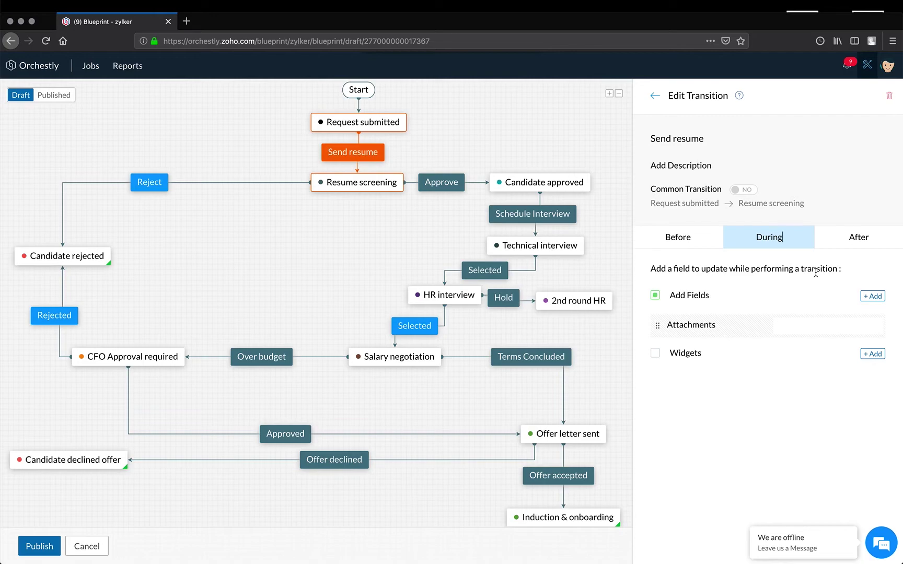
click(874, 296)
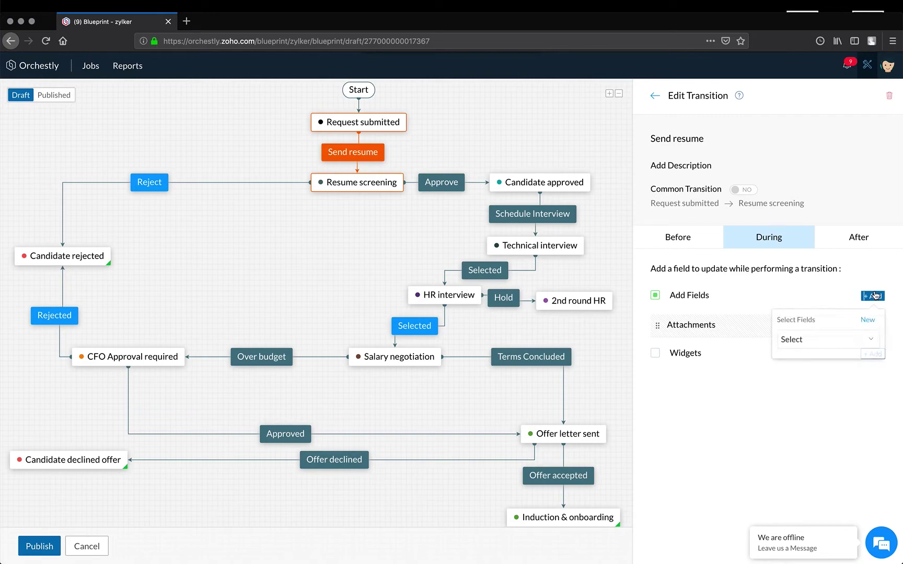
click(840, 344)
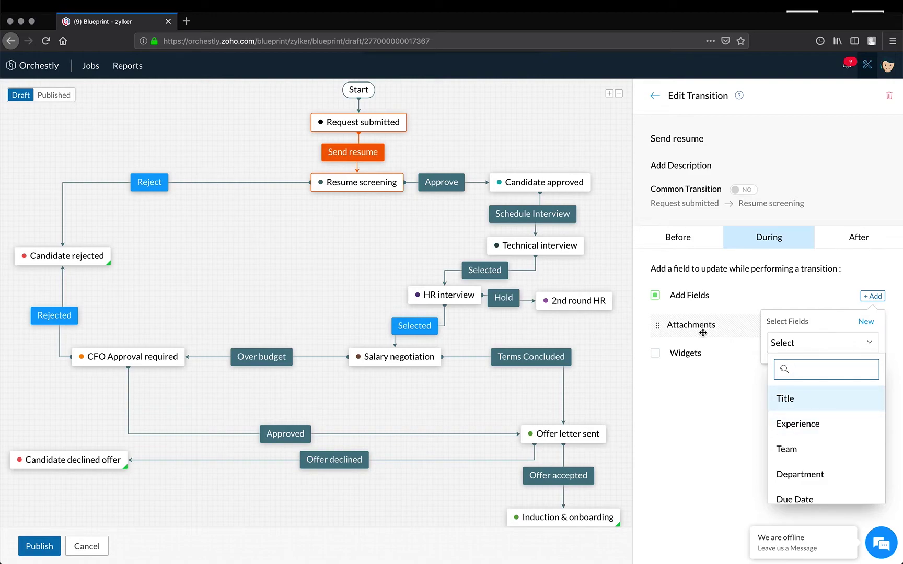
scroll(819, 428, down, 5)
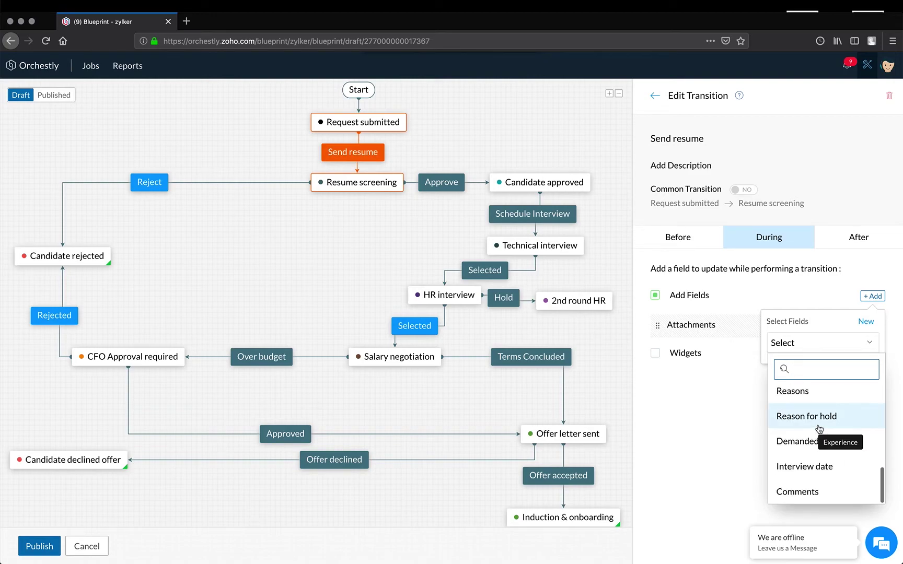
scroll(819, 428, up, 5)
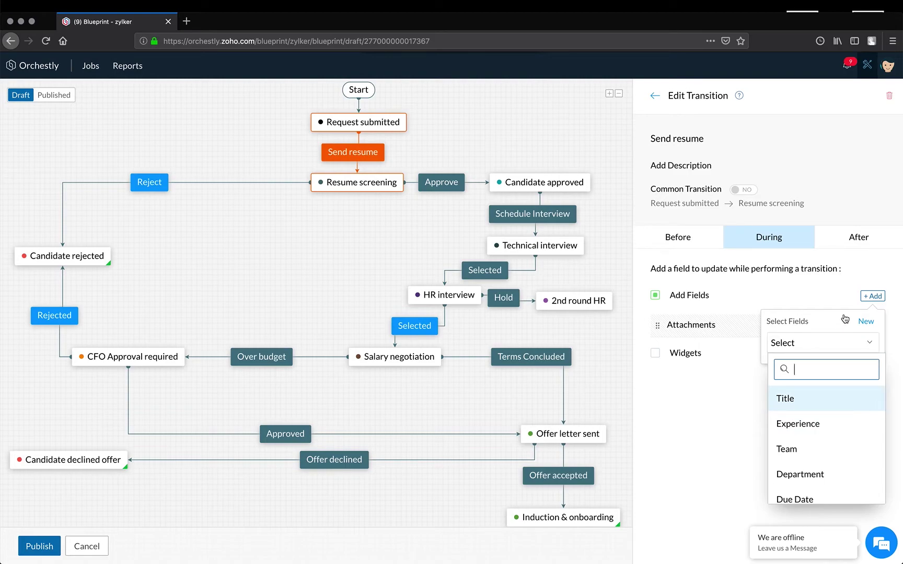
click(848, 342)
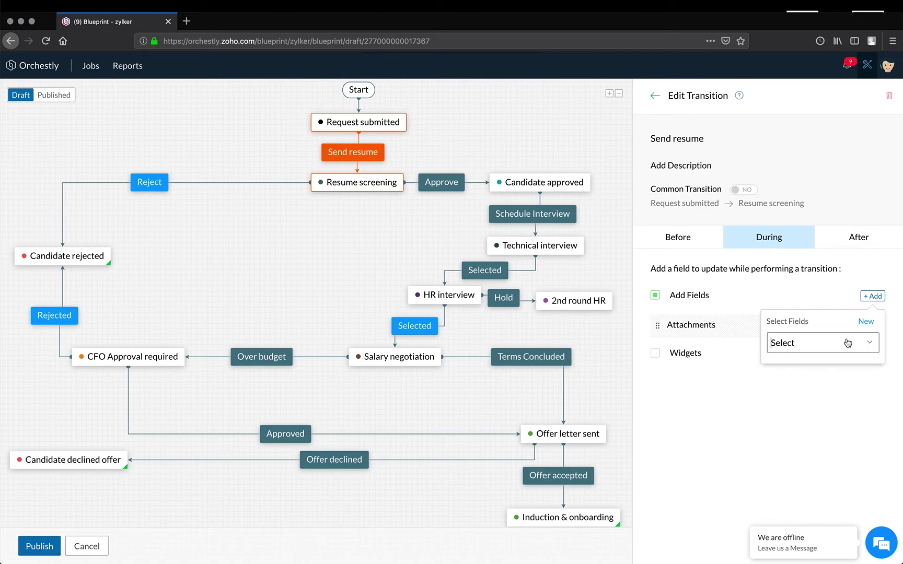
click(848, 343)
scroll(849, 423, down, 5)
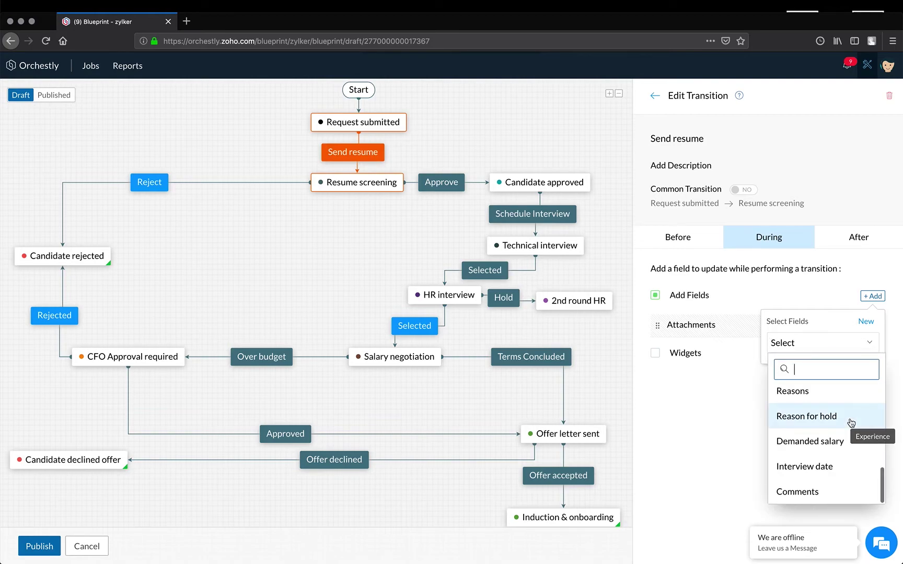
scroll(833, 416, up, 5)
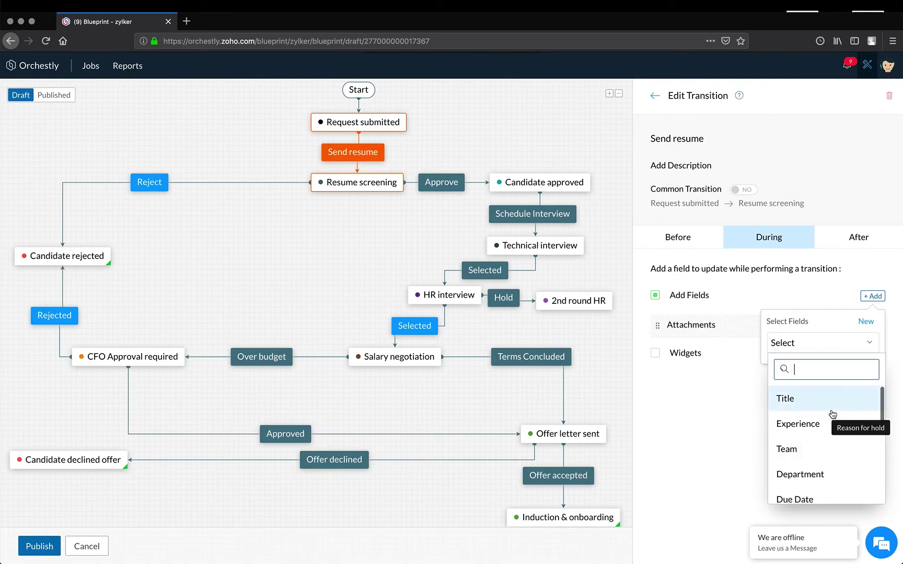
scroll(833, 414, down, 5)
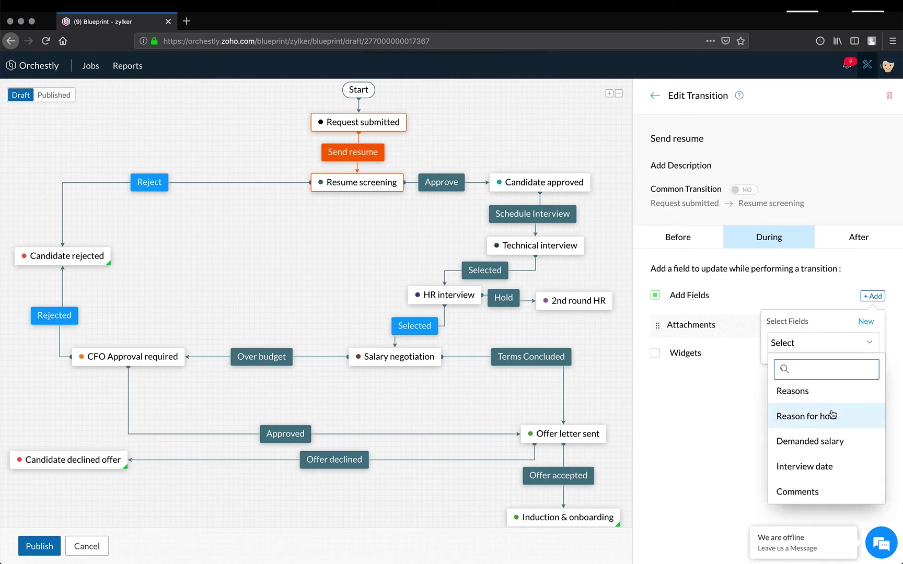
Step: Start a new Short Text field for the transition, discard it after reviewing its settings, and check the widget options
click(865, 324)
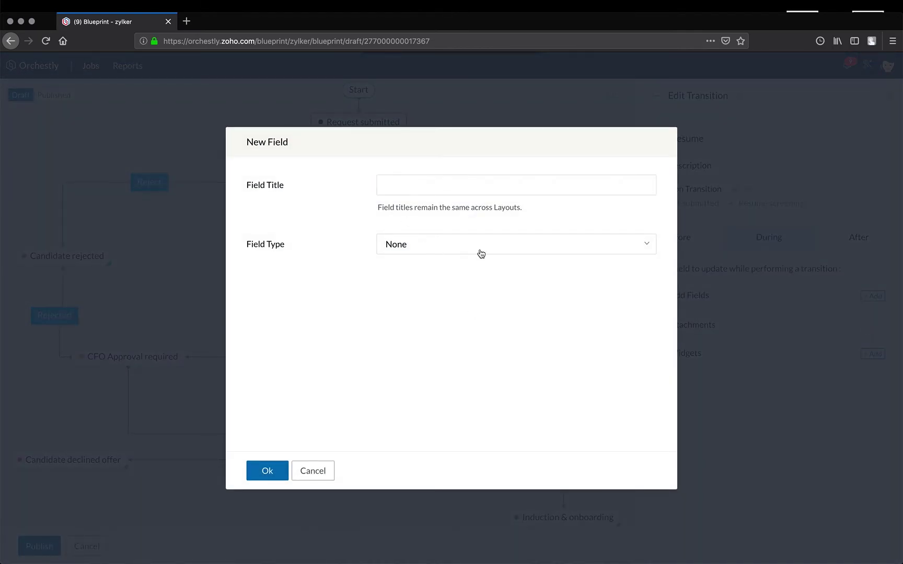
click(490, 244)
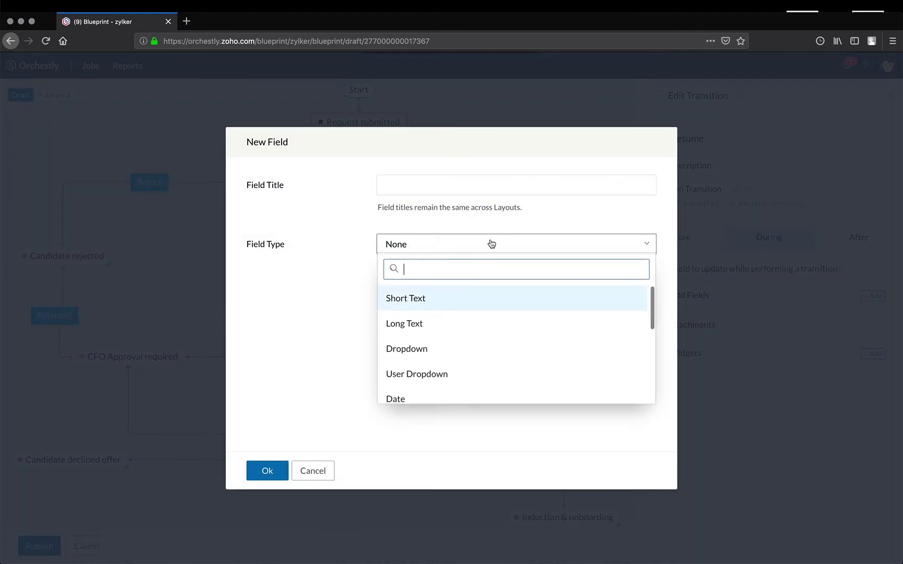
click(452, 299)
click(453, 192)
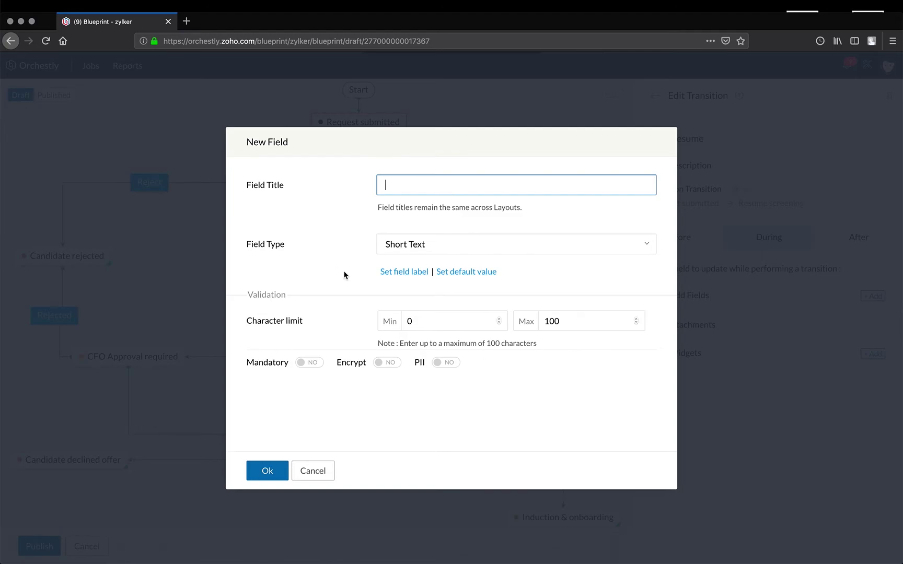
click(309, 470)
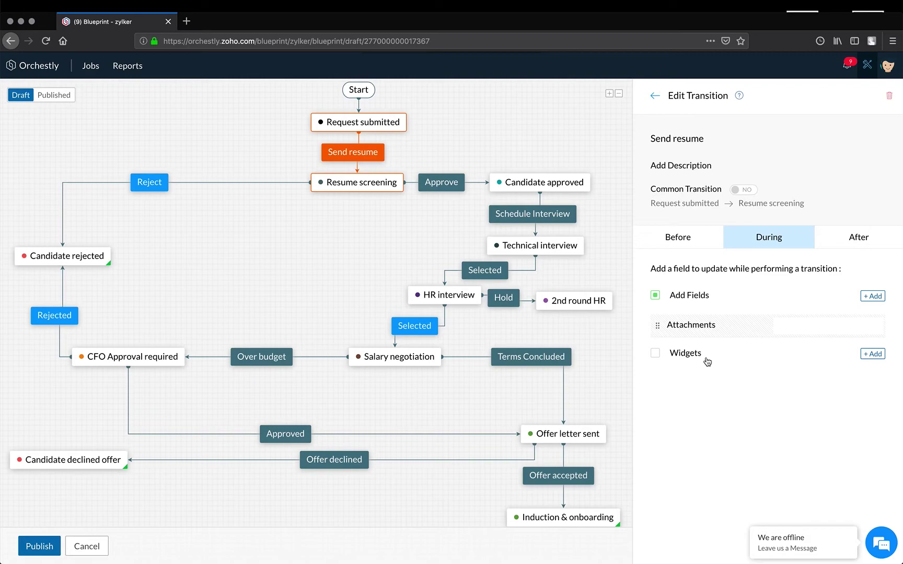
click(873, 354)
Step: Start a new email alert among the Send resume transition's after actions, and begin a new email template for it
click(857, 241)
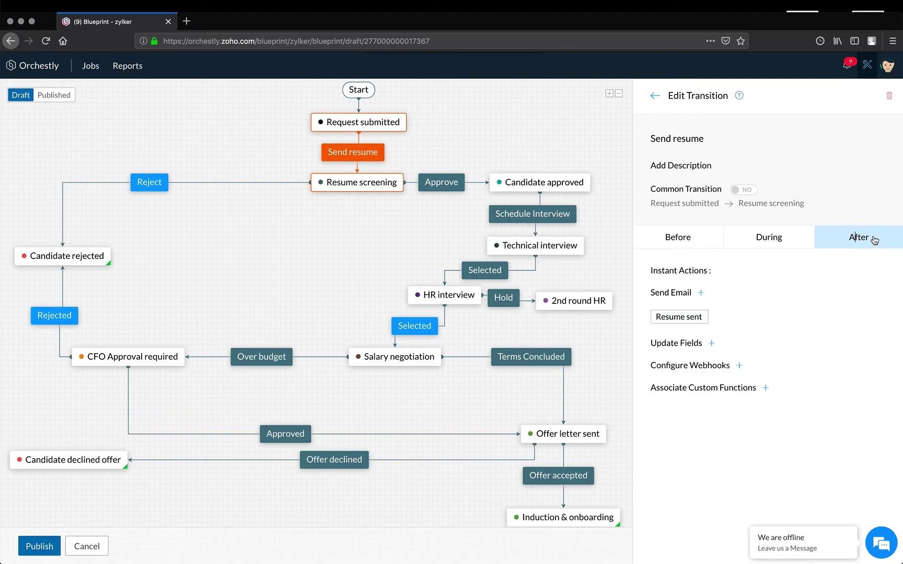
click(701, 295)
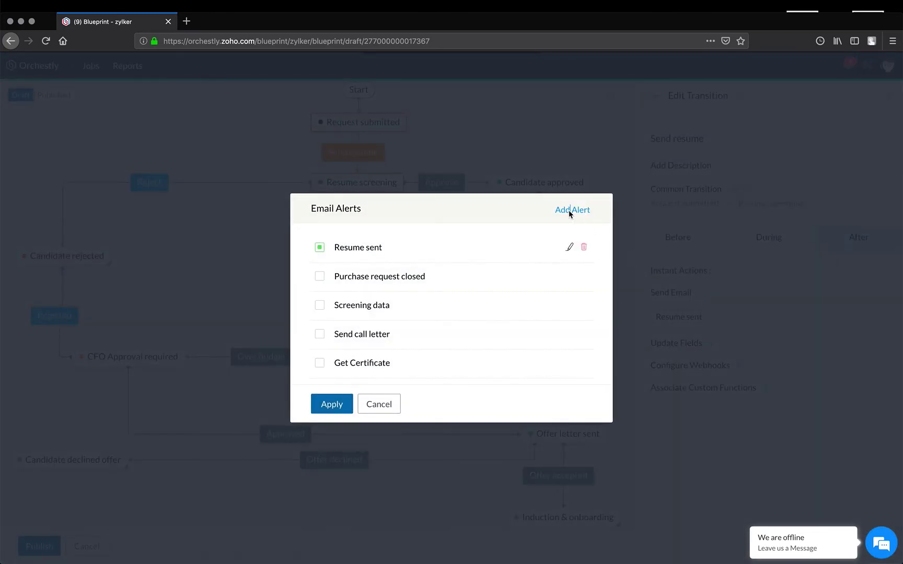
click(569, 210)
click(488, 221)
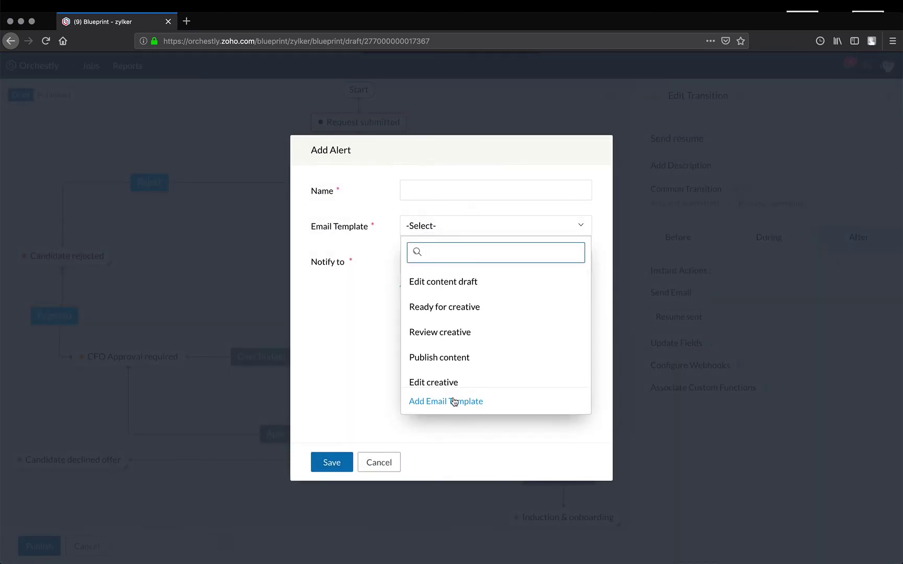
click(454, 402)
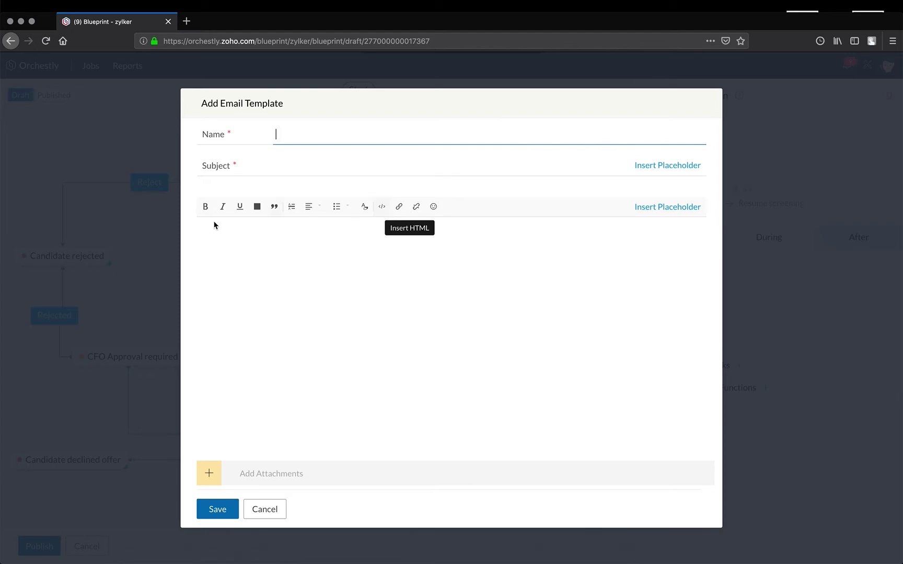
Step: Insert the Recruitment layout's Reason for hold placeholder in the template body, and discard the template and the email alert
click(667, 214)
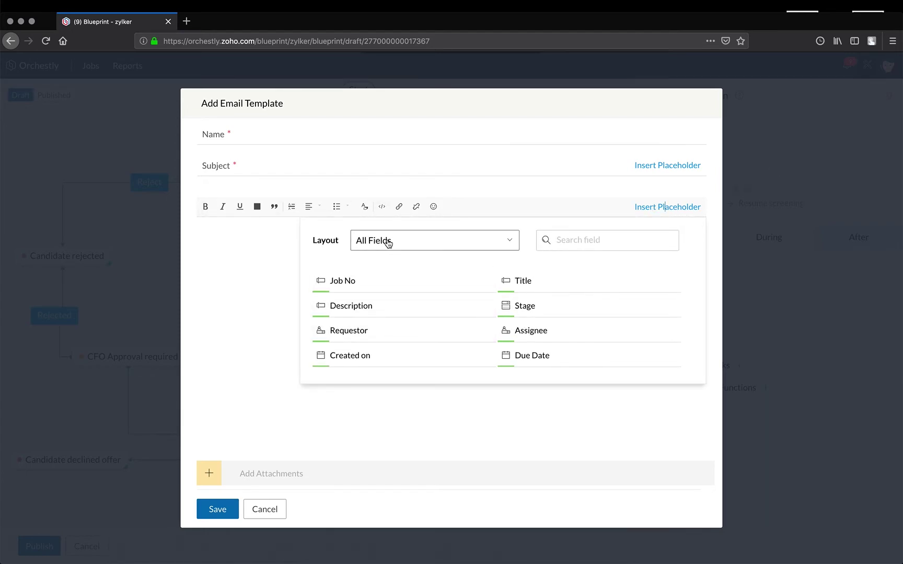
click(386, 240)
text(rec)
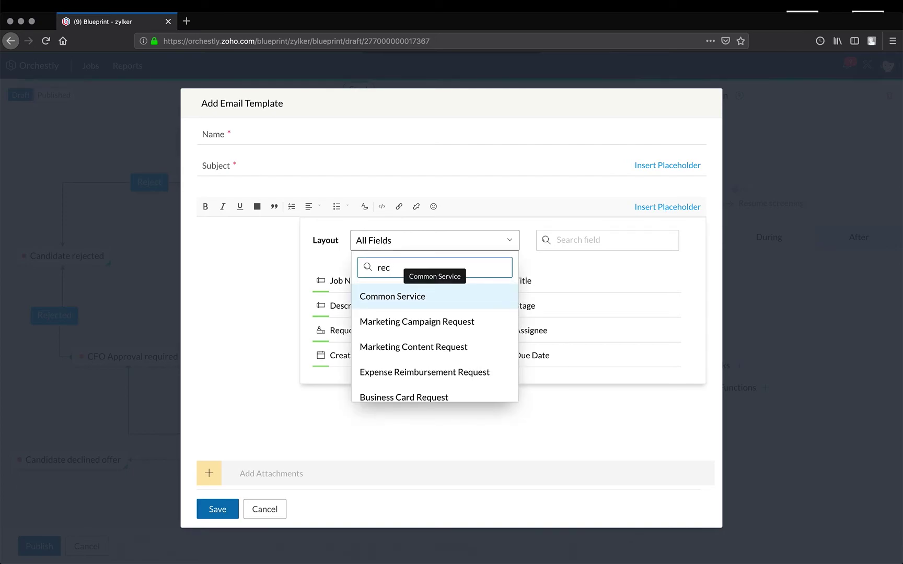
click(392, 299)
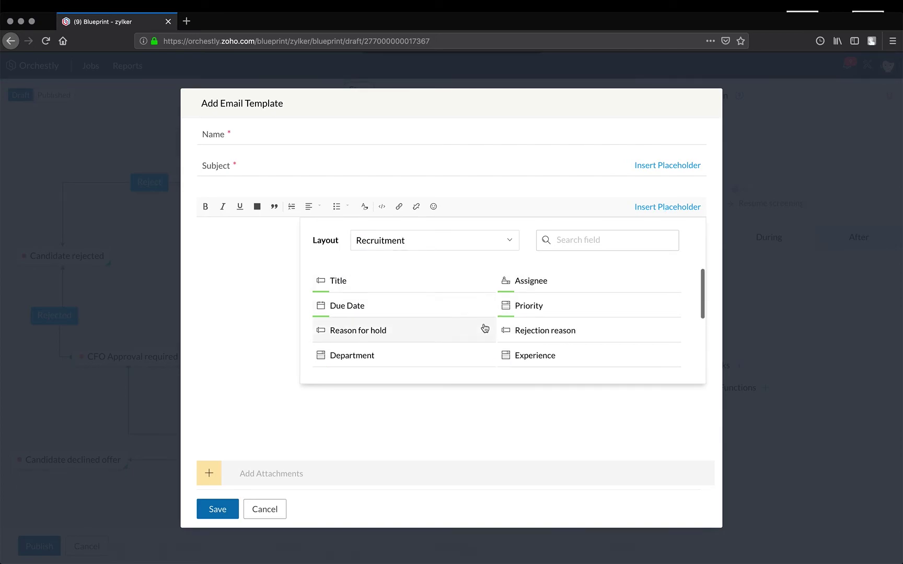
click(376, 332)
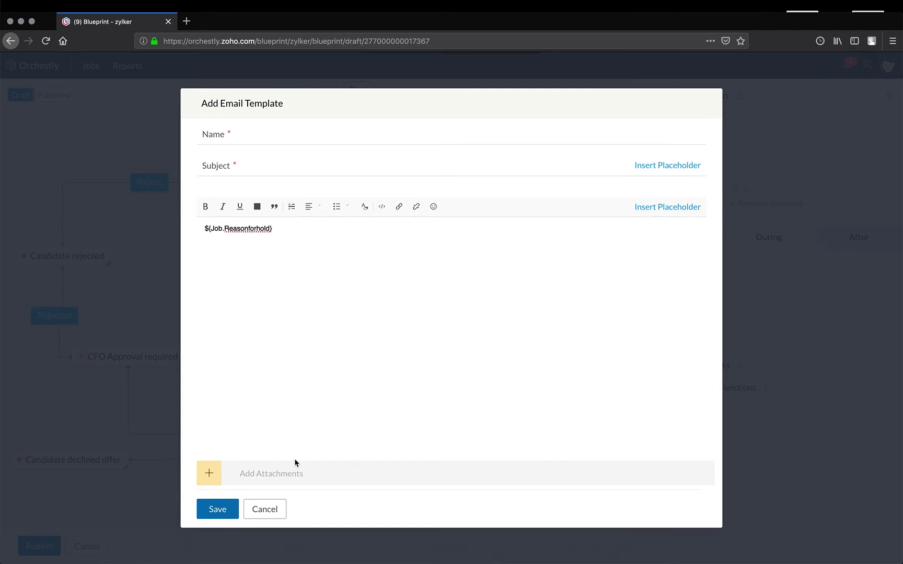
click(271, 512)
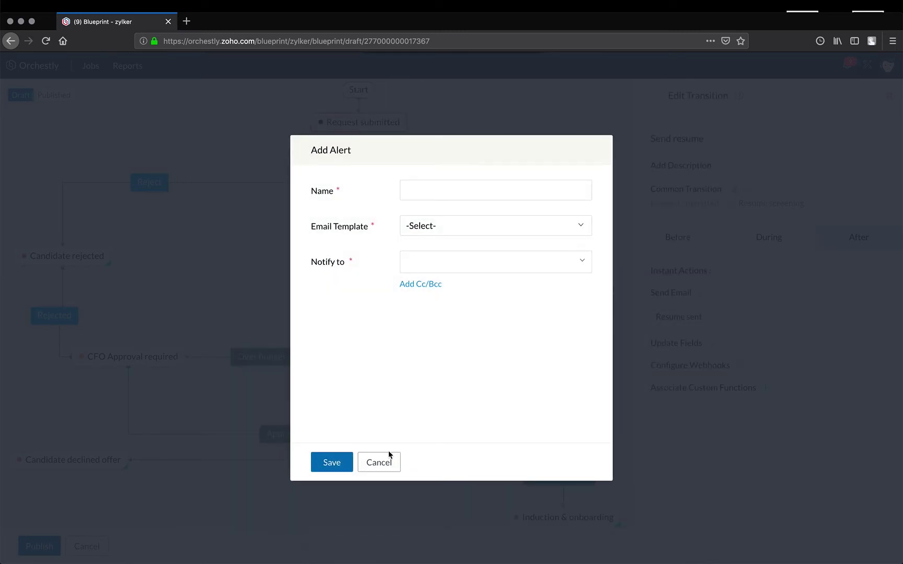
click(388, 459)
click(381, 405)
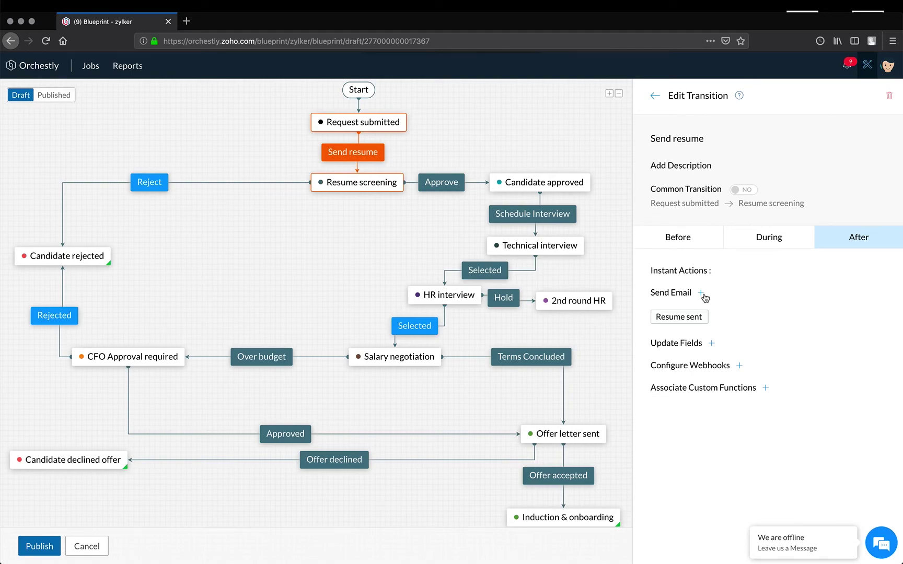
Step: Set up a field update on the transition with two extra rows and Priority as the first field, and discard it
click(712, 345)
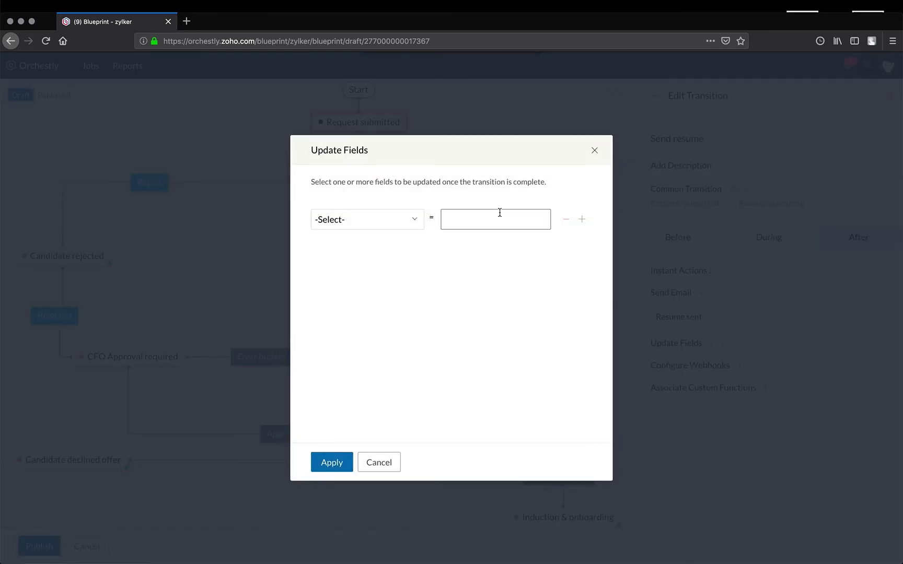
click(582, 220)
click(579, 255)
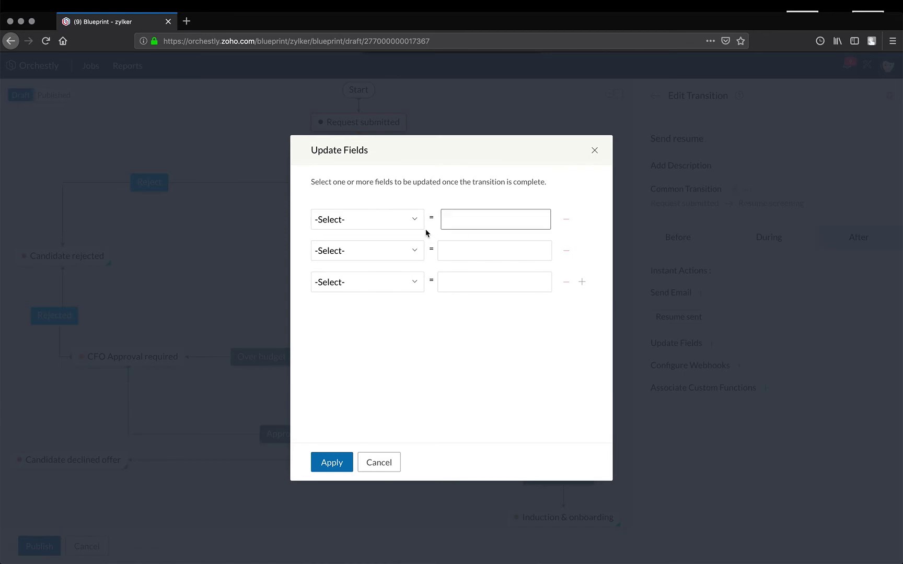
click(405, 223)
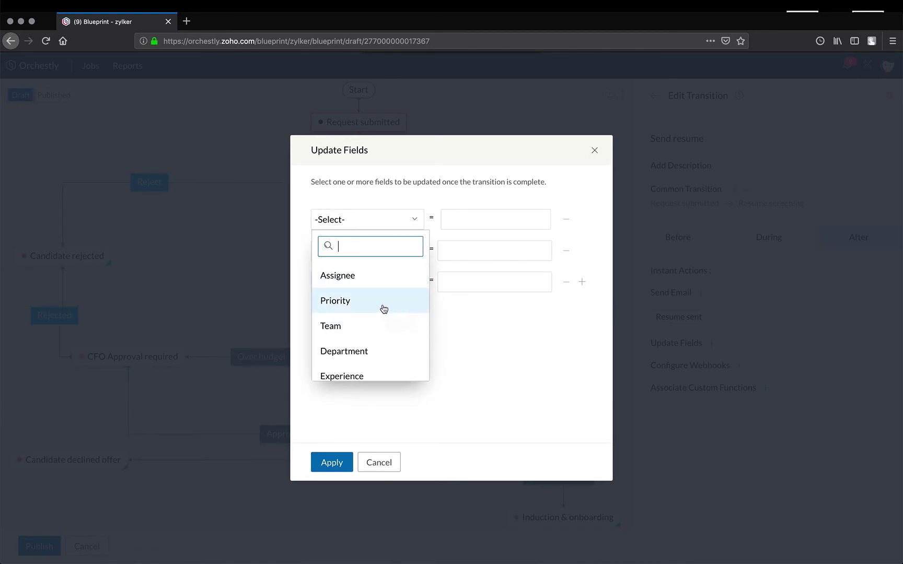
click(383, 306)
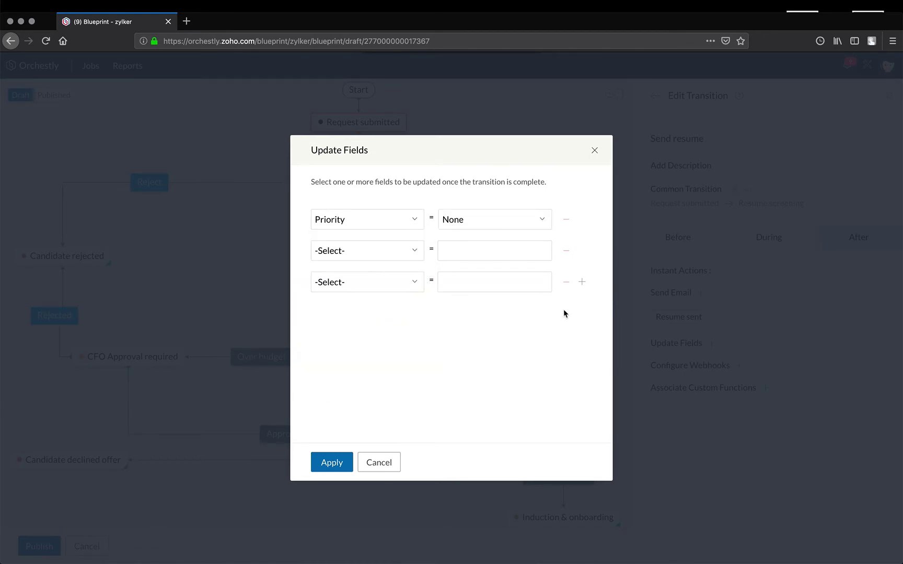
click(389, 255)
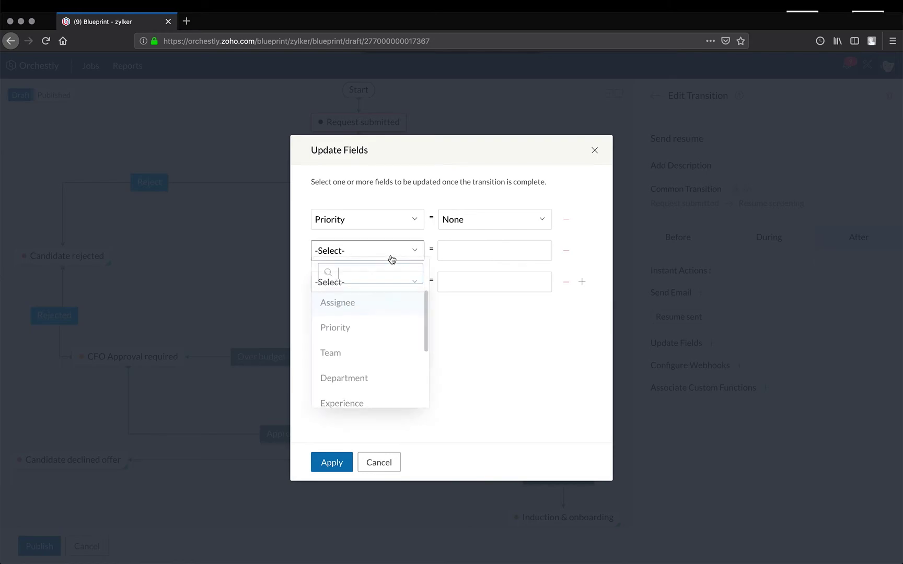
click(507, 375)
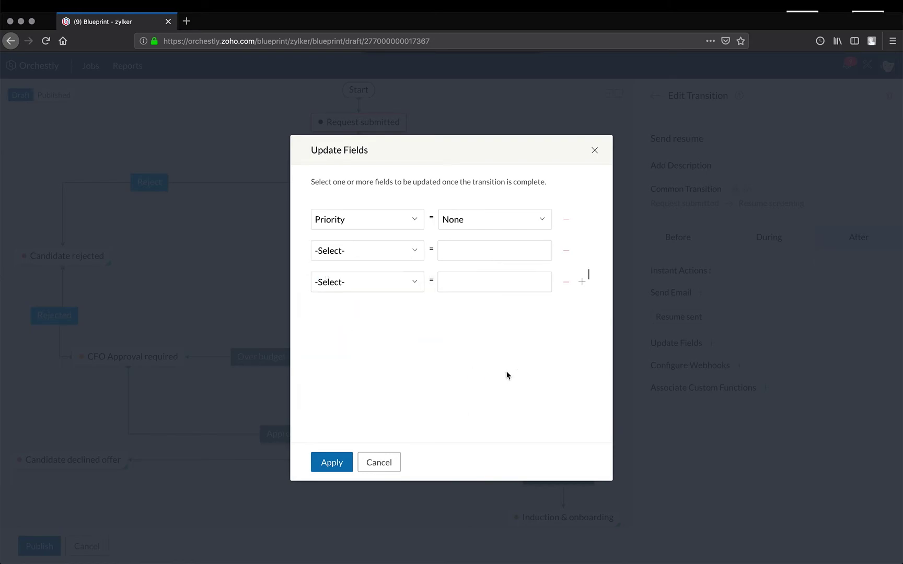
click(384, 462)
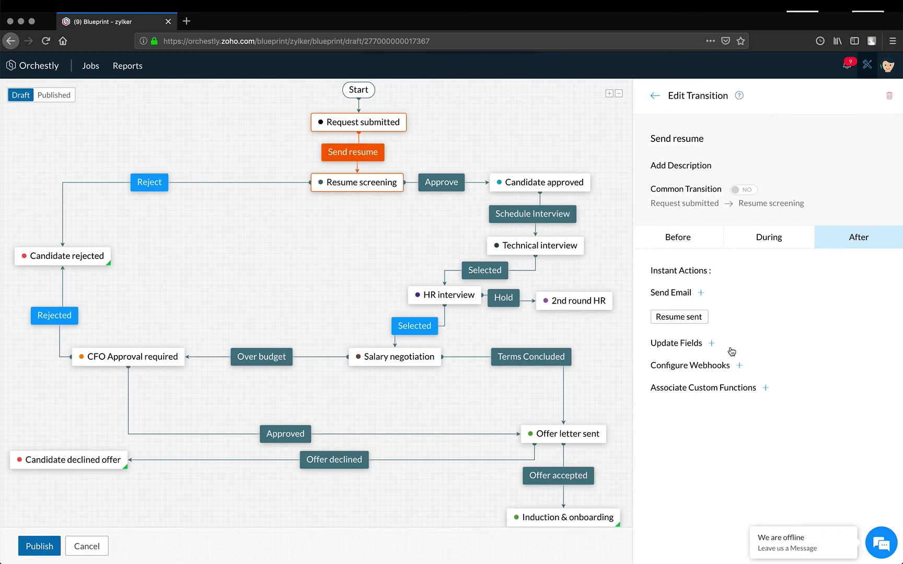
Step: Start a new webhook for the Send resume transition, review its JSON/XML and Name = Value parameter settings, and discard it
click(741, 368)
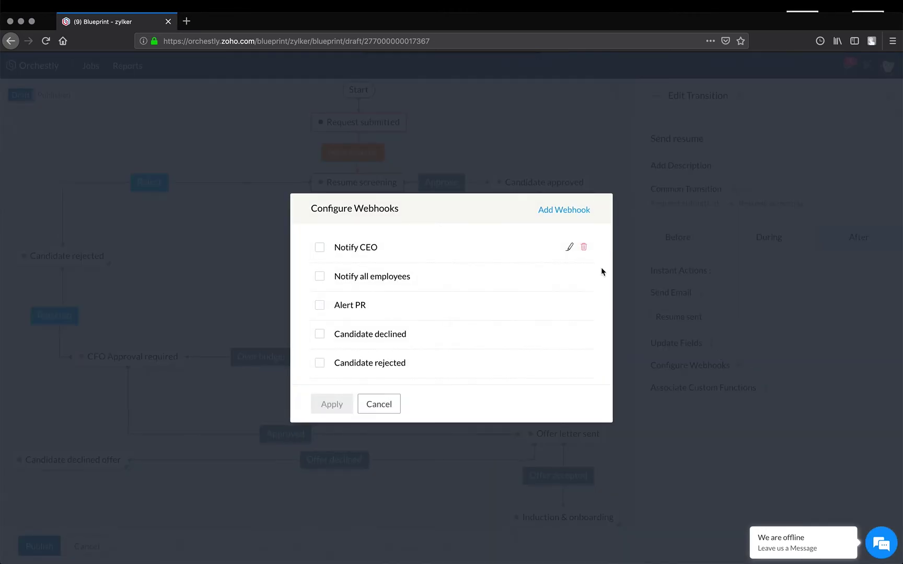
click(562, 215)
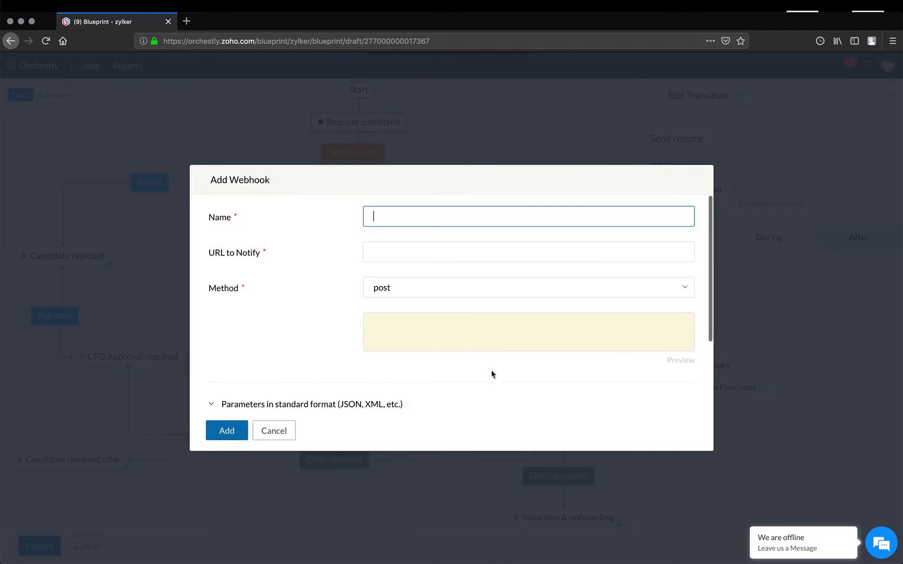
scroll(491, 371, down, 2)
click(212, 321)
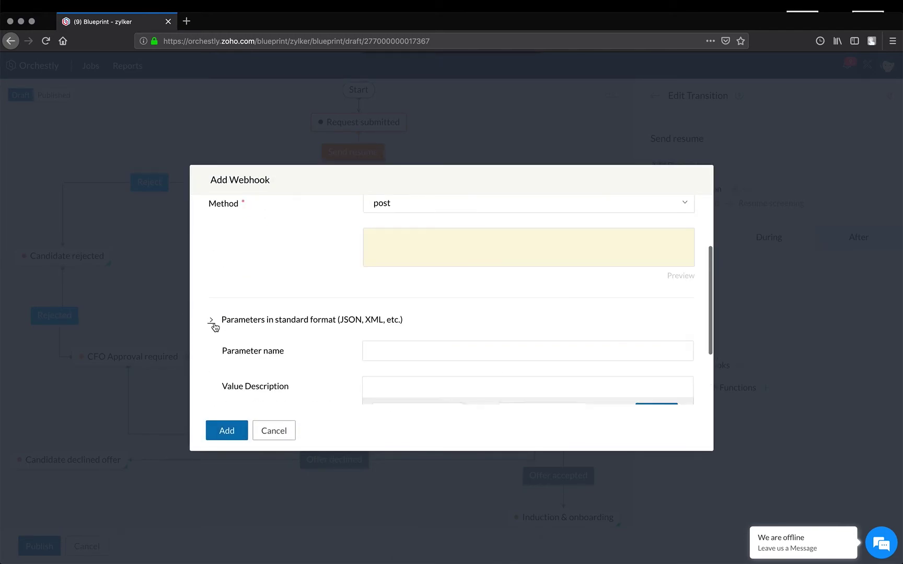
scroll(470, 400, down, 3)
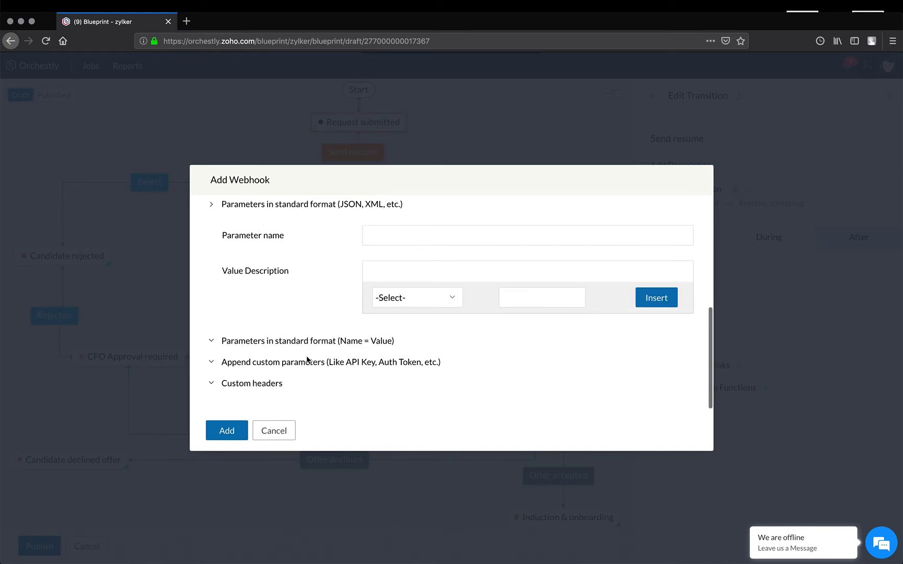
click(211, 341)
scroll(465, 398, down, 1)
scroll(455, 392, down, 1)
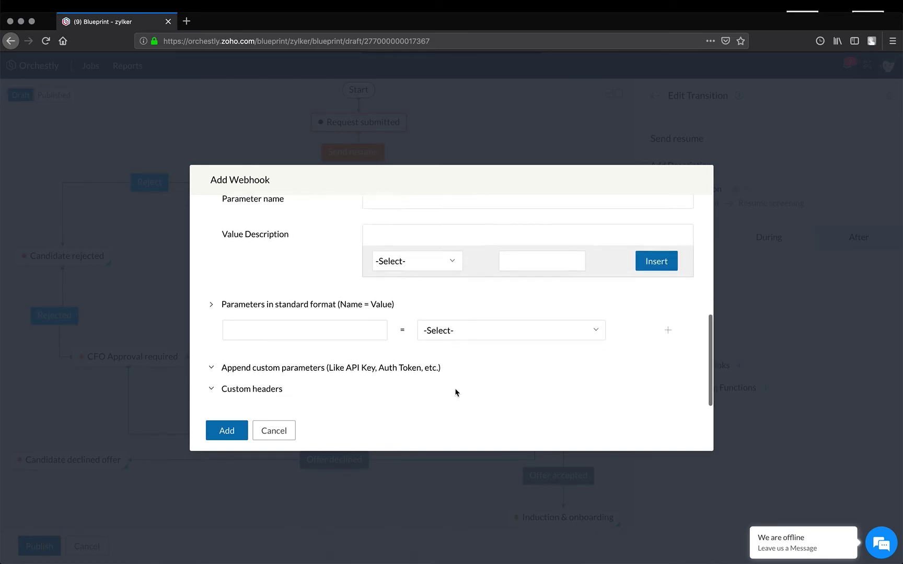
scroll(455, 393, up, 6)
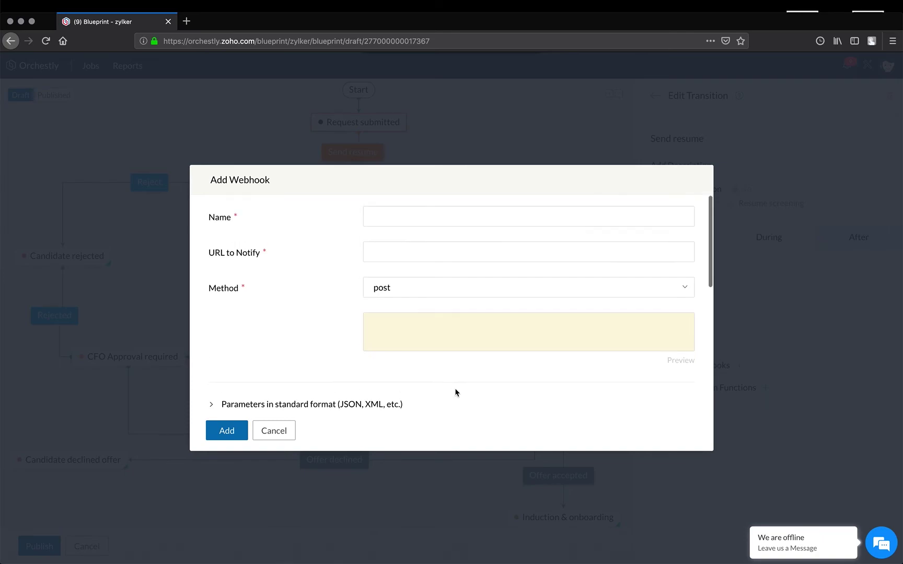
click(282, 435)
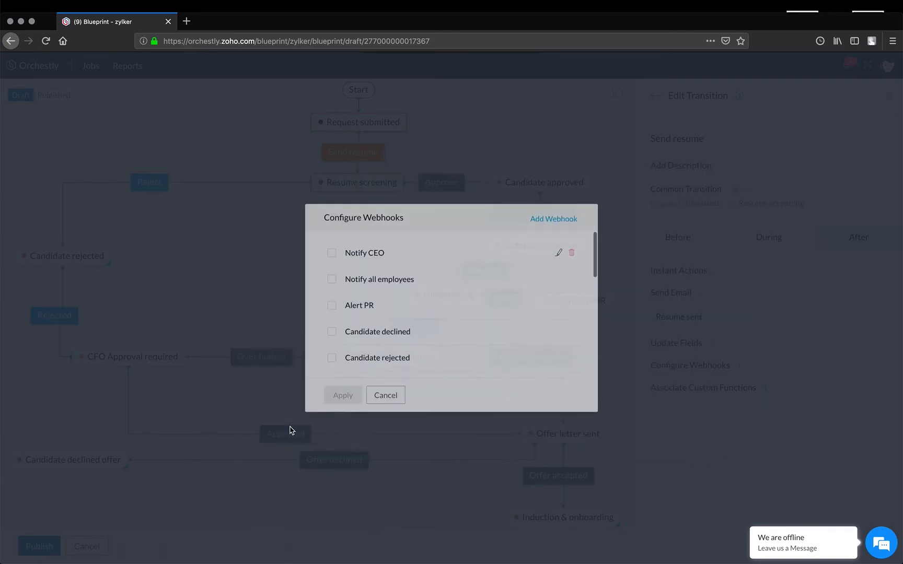
click(368, 408)
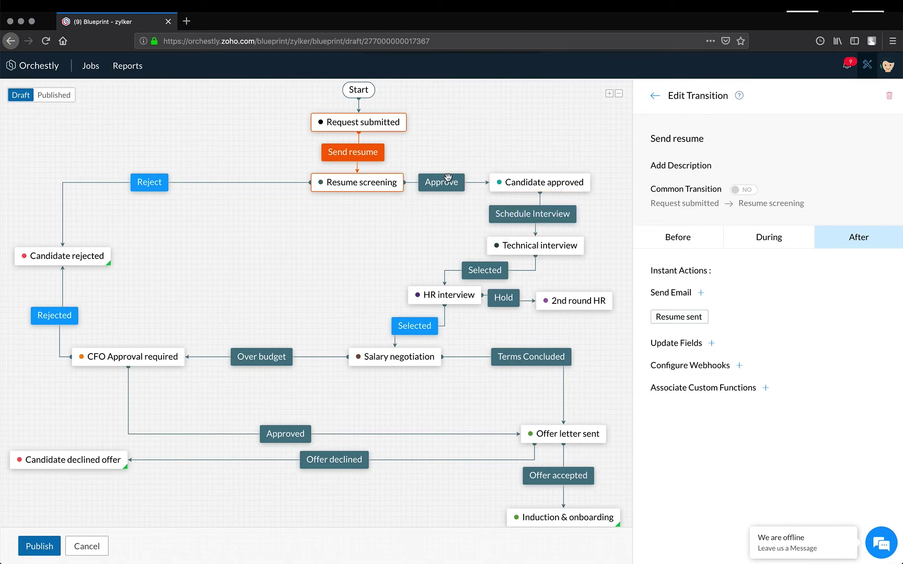
Step: Start a new custom function among the Send resume transition's after actions, examine its Deluge task editor, and discard it
click(766, 388)
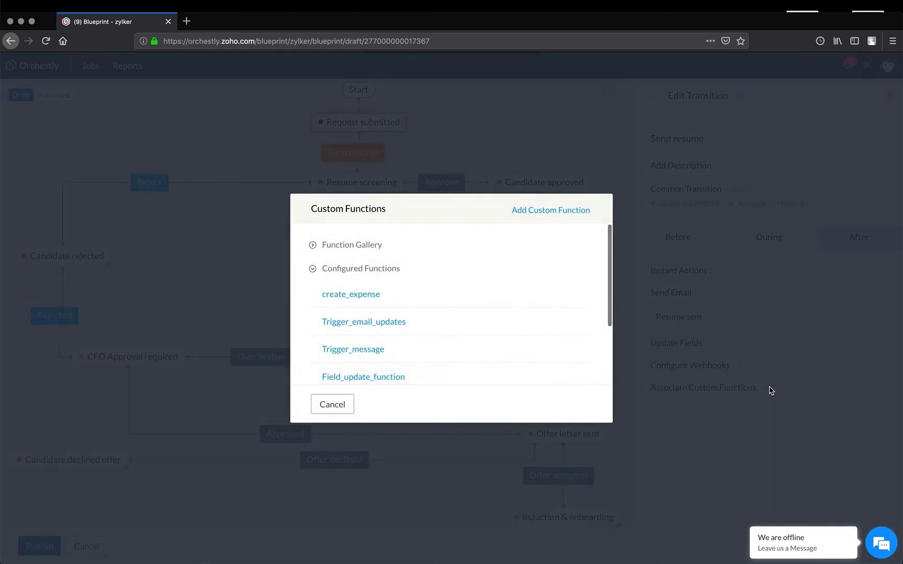
click(555, 212)
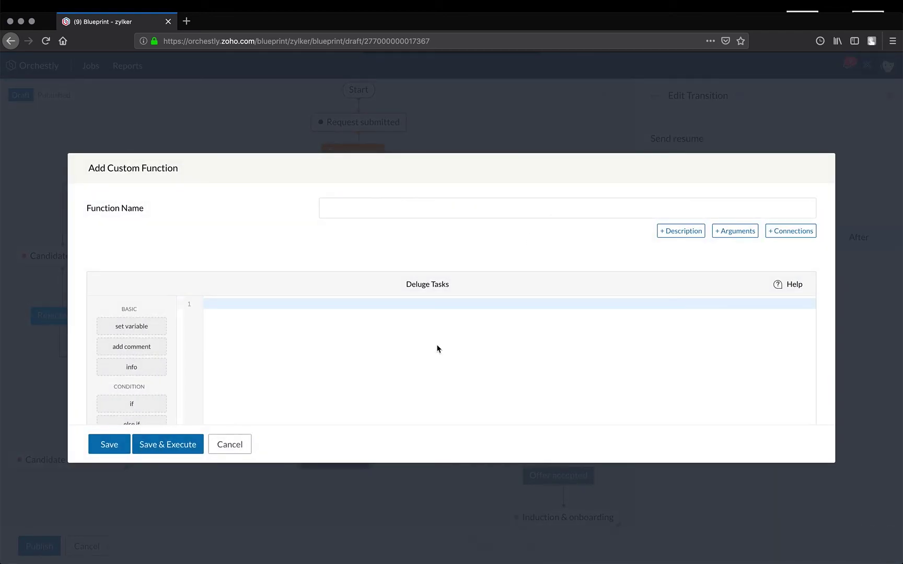
scroll(437, 349, down, 3)
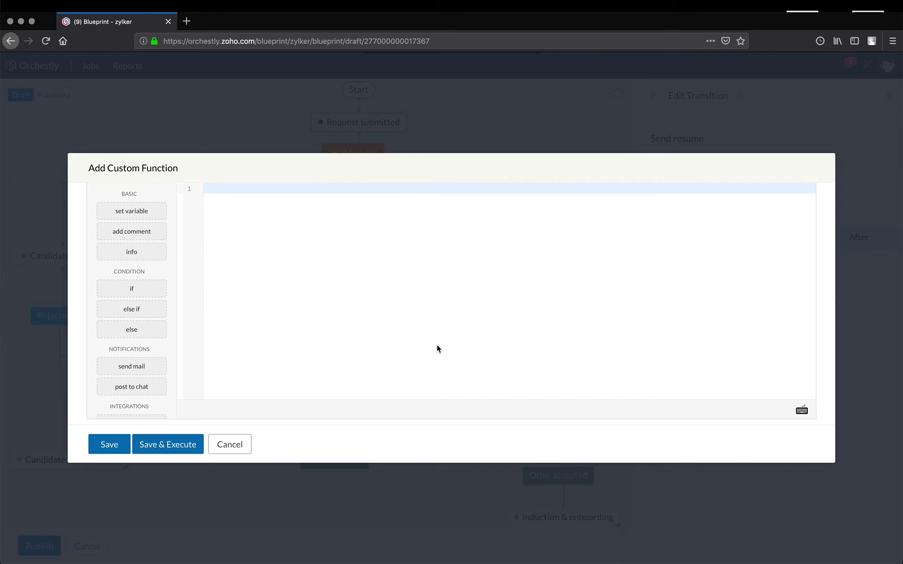
scroll(437, 349, up, 3)
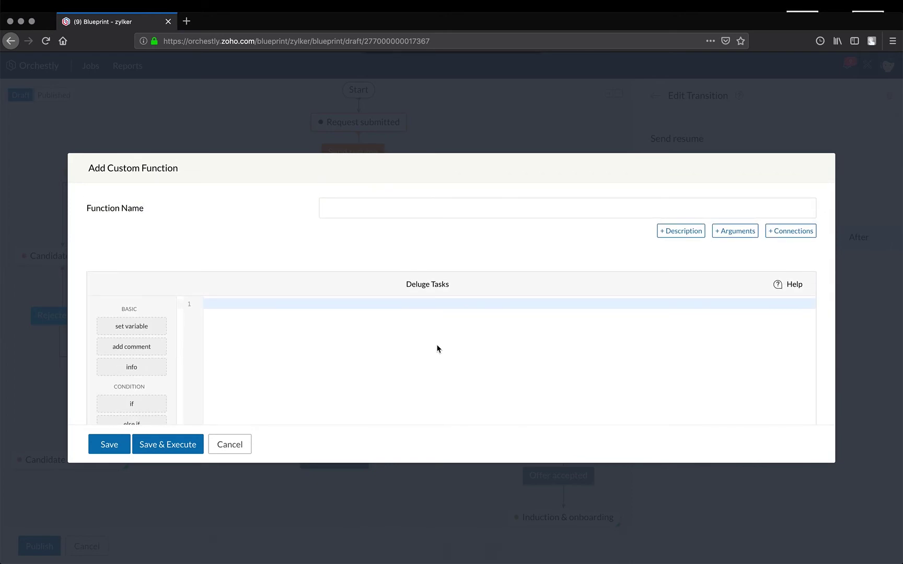
scroll(438, 349, down, 1)
scroll(438, 349, down, 3)
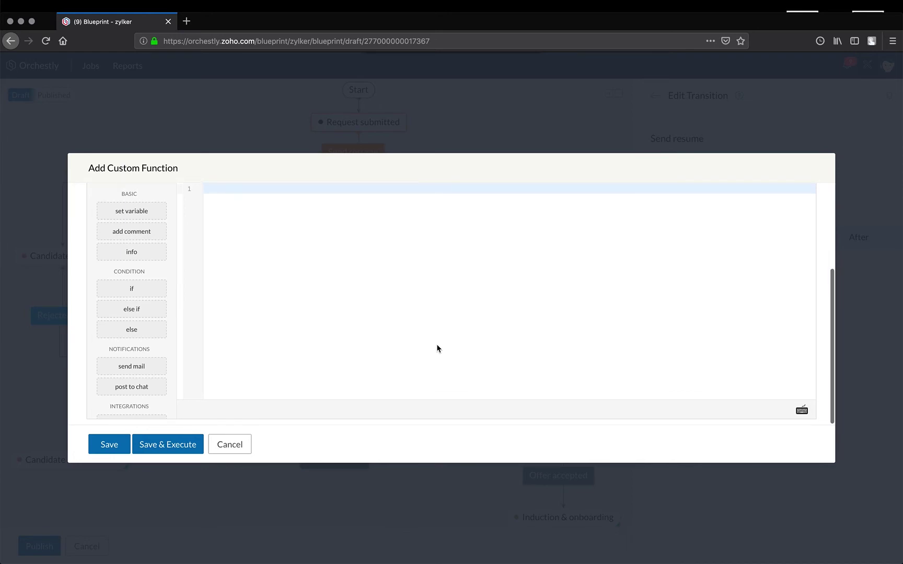
scroll(437, 348, up, 4)
scroll(438, 348, down, 1)
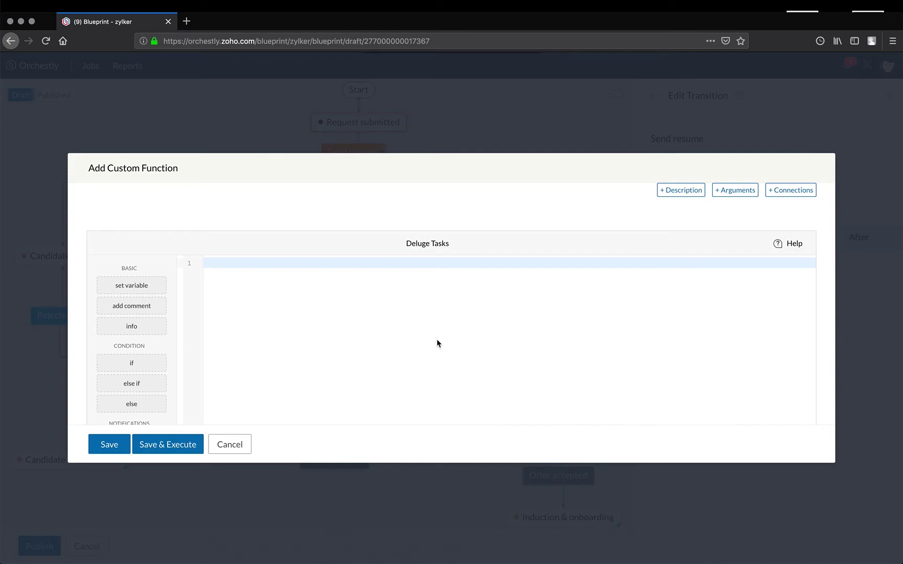
scroll(437, 345, down, 2)
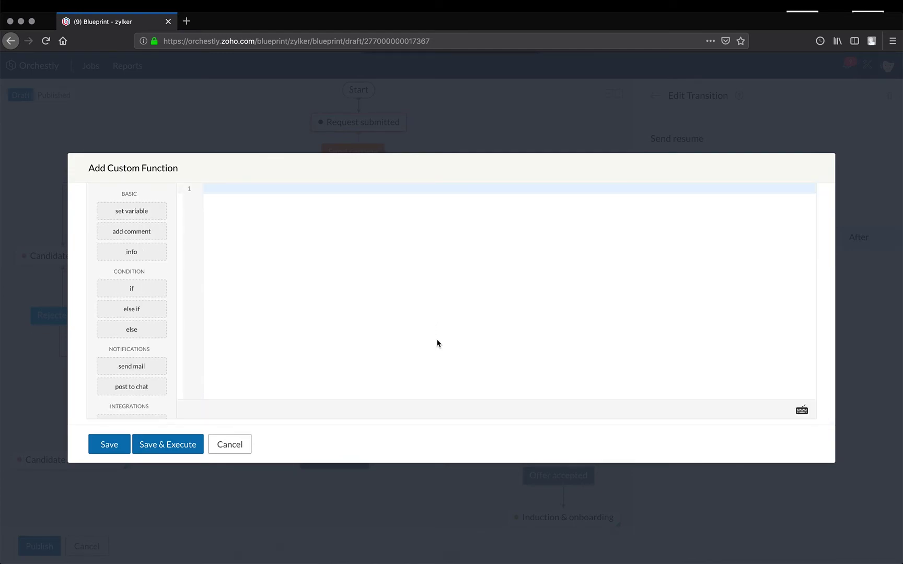
scroll(438, 344, up, 1)
scroll(438, 343, up, 2)
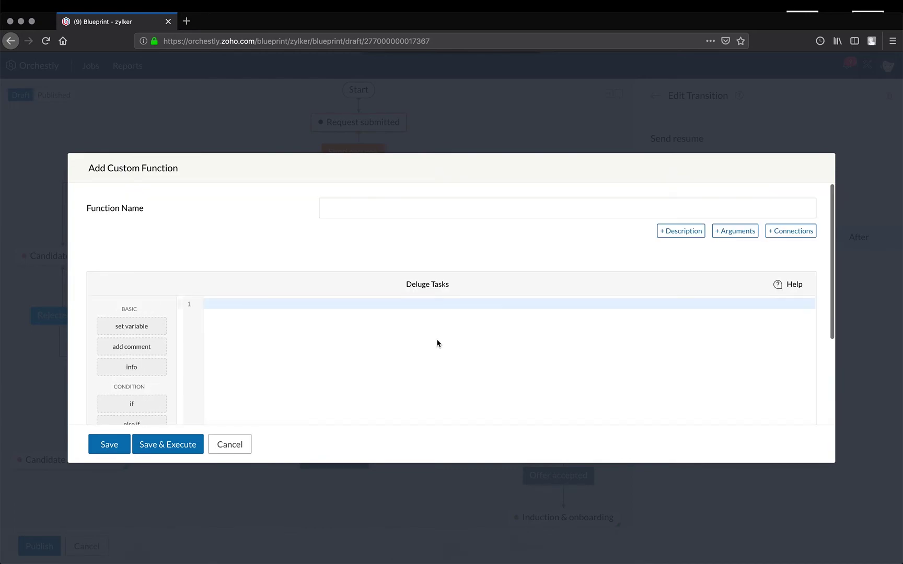
scroll(438, 343, down, 3)
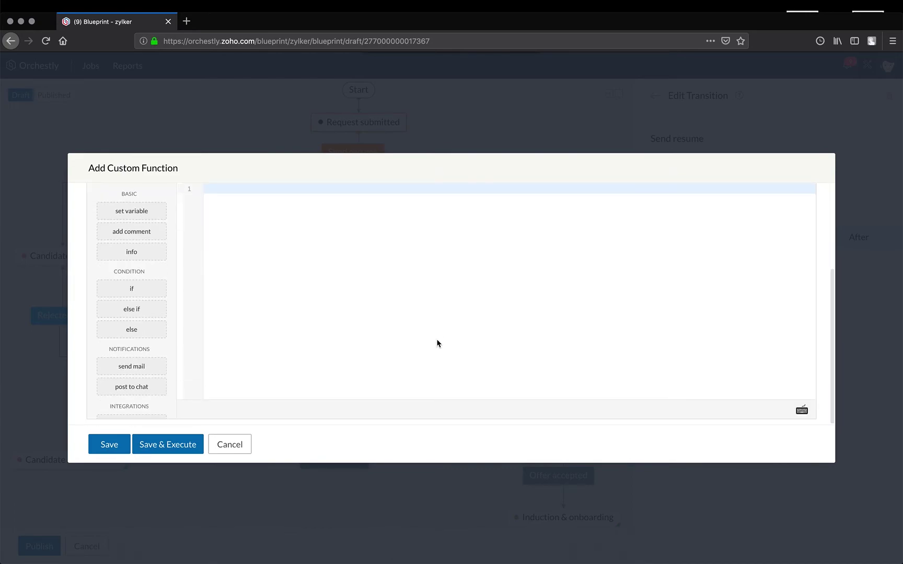
scroll(437, 343, up, 3)
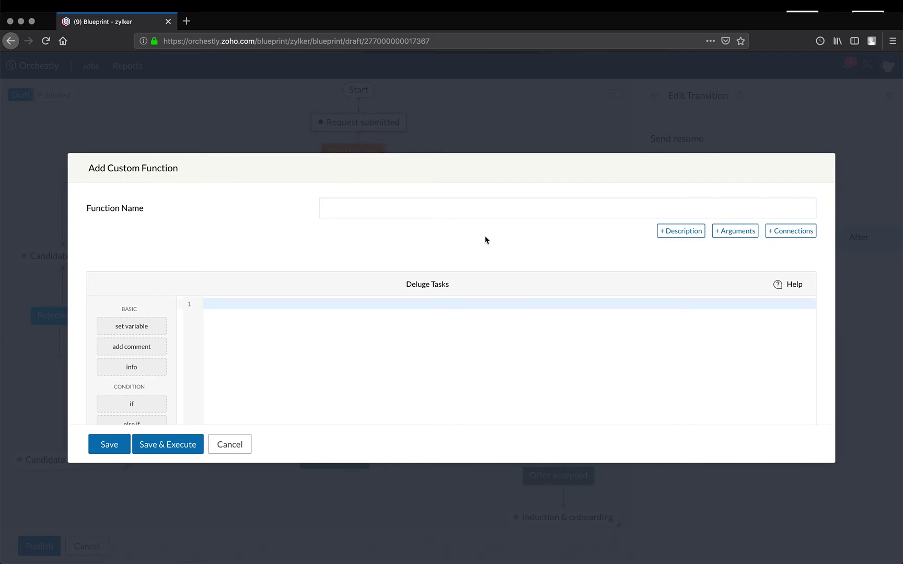
scroll(471, 336, down, 3)
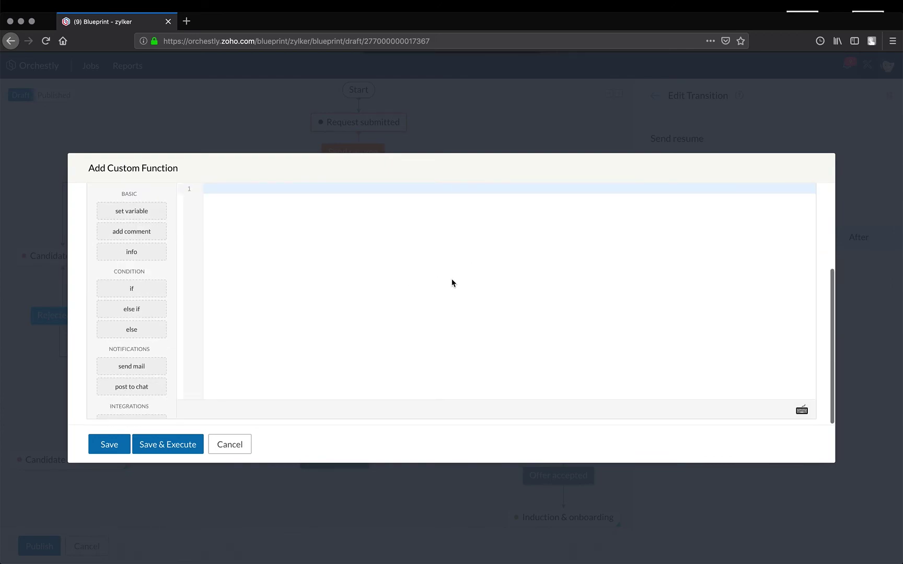
scroll(452, 283, up, 3)
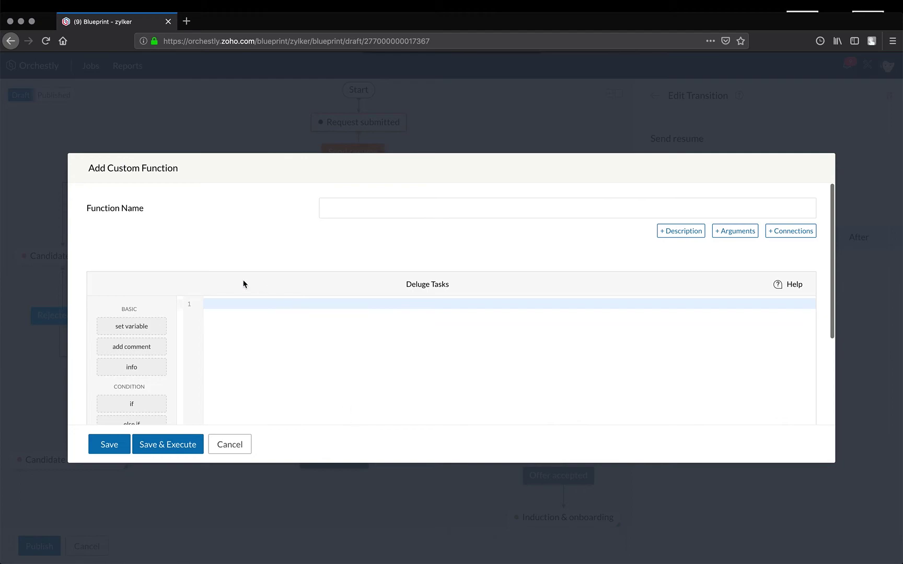
click(242, 444)
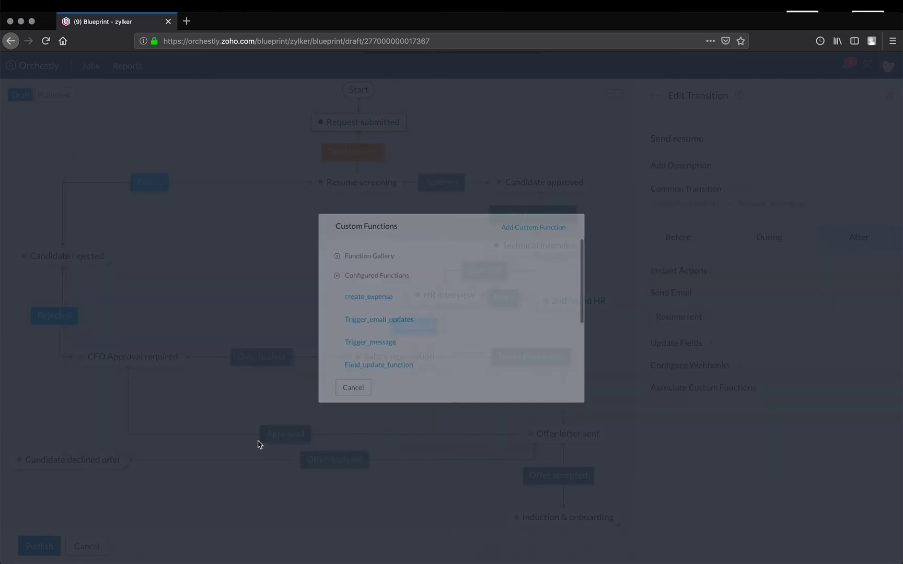
click(338, 405)
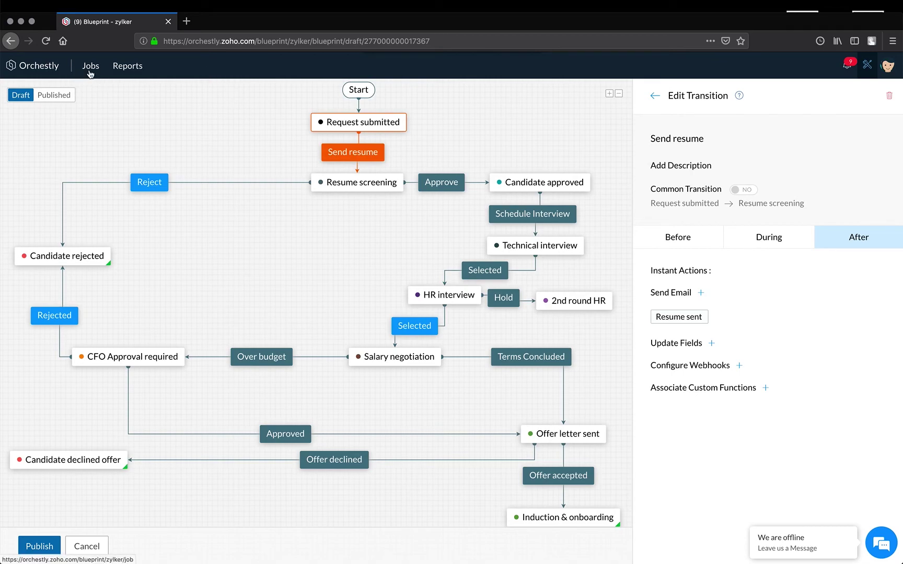
Step: Leave the blueprint for the reports, discarding unsaved changes, and inspect the job duration and owner per stage in the Stage Duration Chart
click(135, 76)
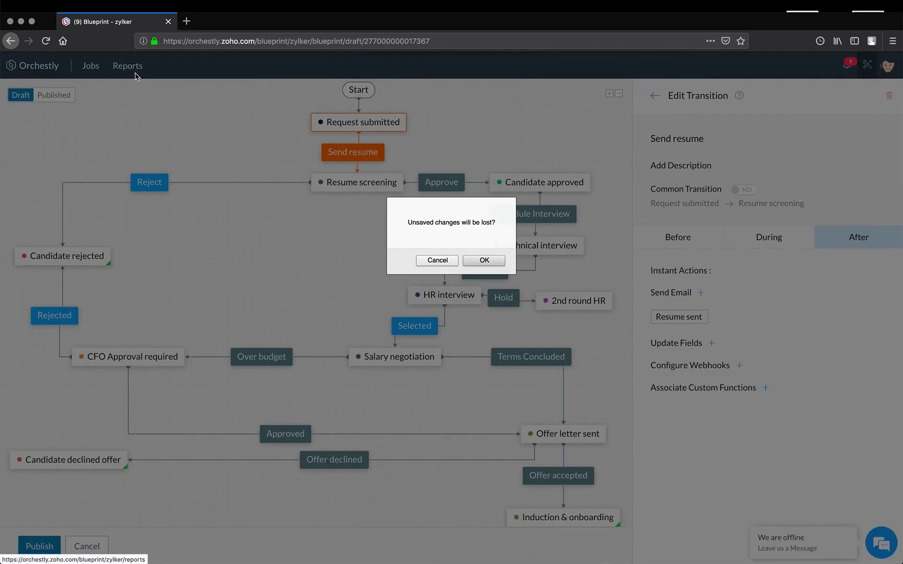
click(484, 259)
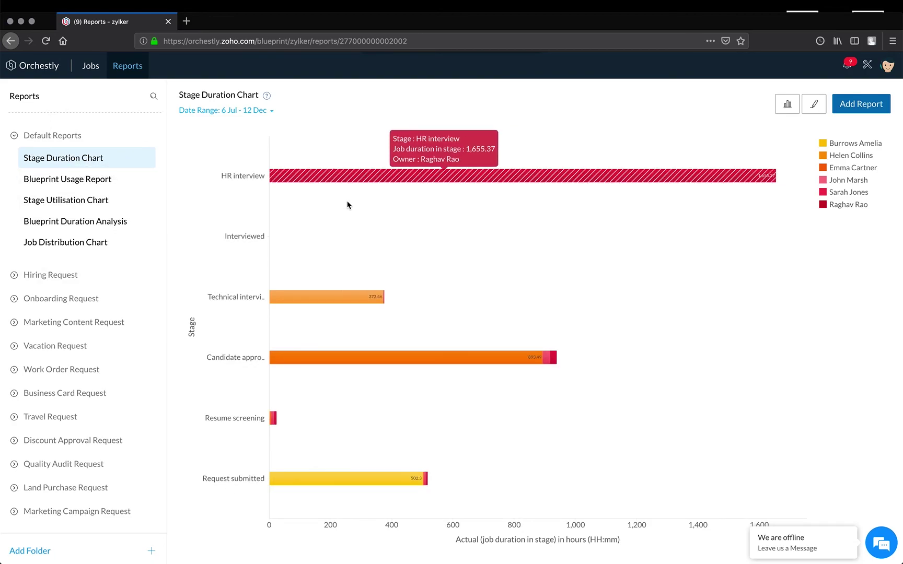
mouse_move(367, 175)
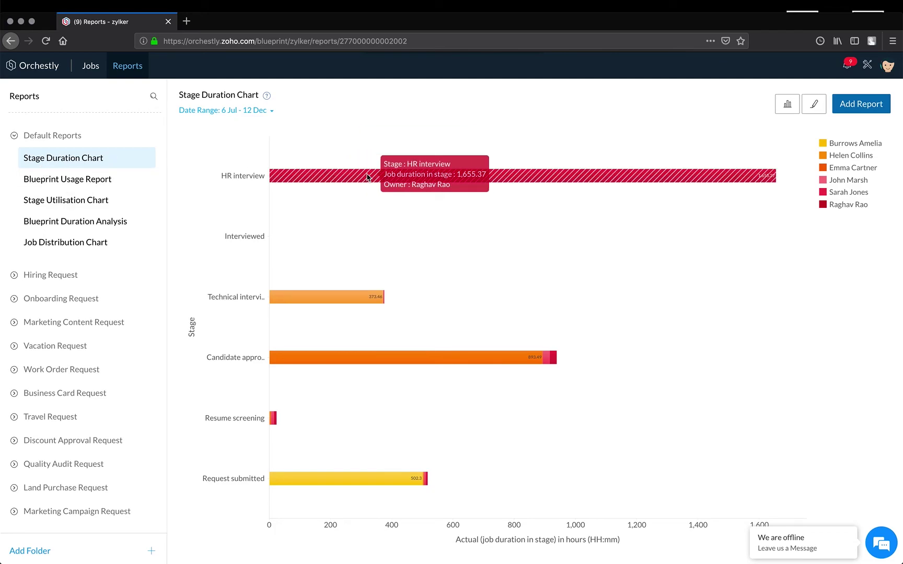
mouse_move(326, 301)
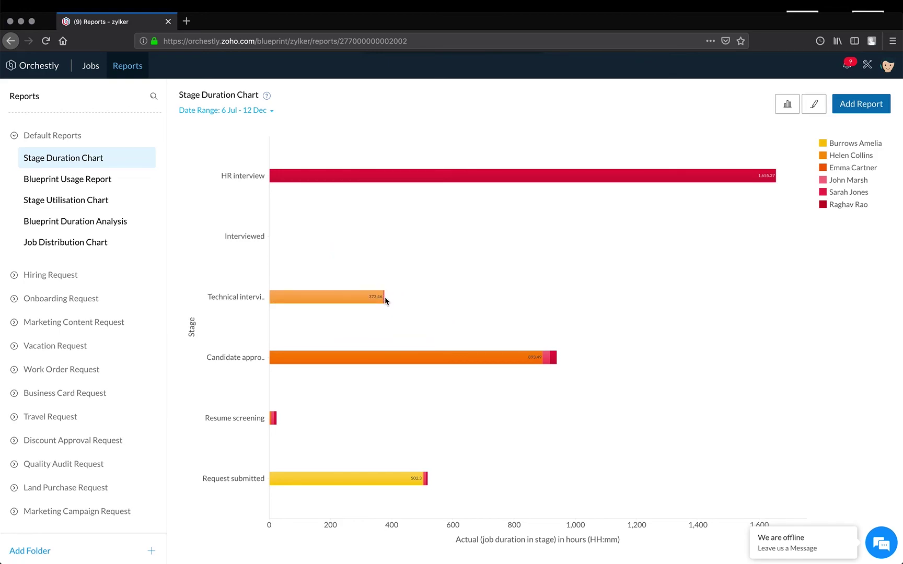
mouse_move(554, 361)
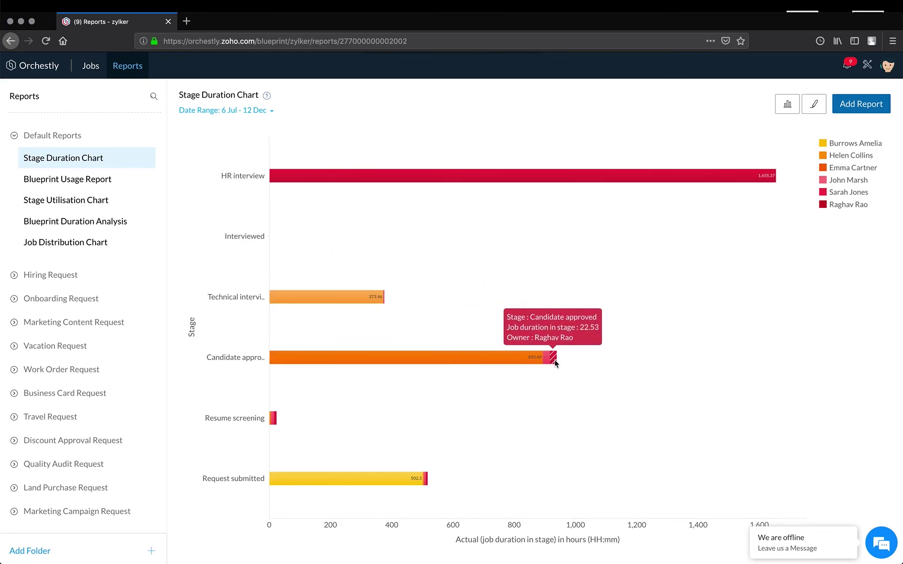
mouse_move(277, 425)
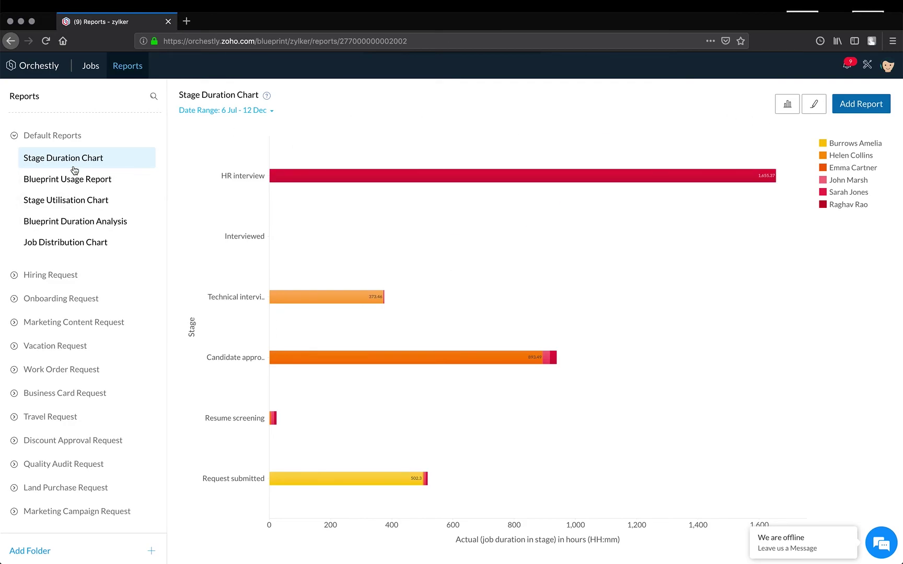
Step: Start a new report based on the Recruitment layout
click(839, 100)
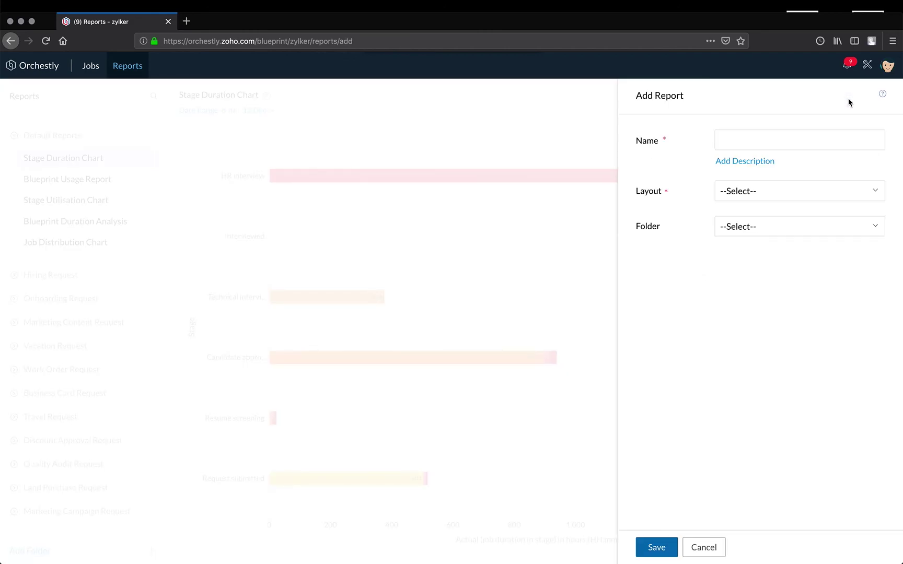
click(761, 193)
text(rec)
click(756, 250)
Step: Look through the fields that can be plotted on the new report's x-axis
click(760, 327)
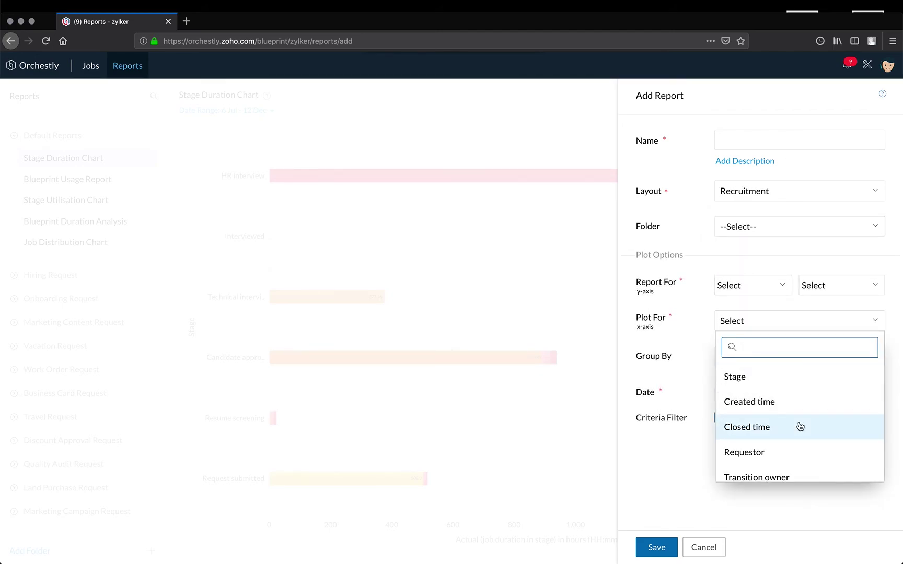
scroll(800, 428, down, 1)
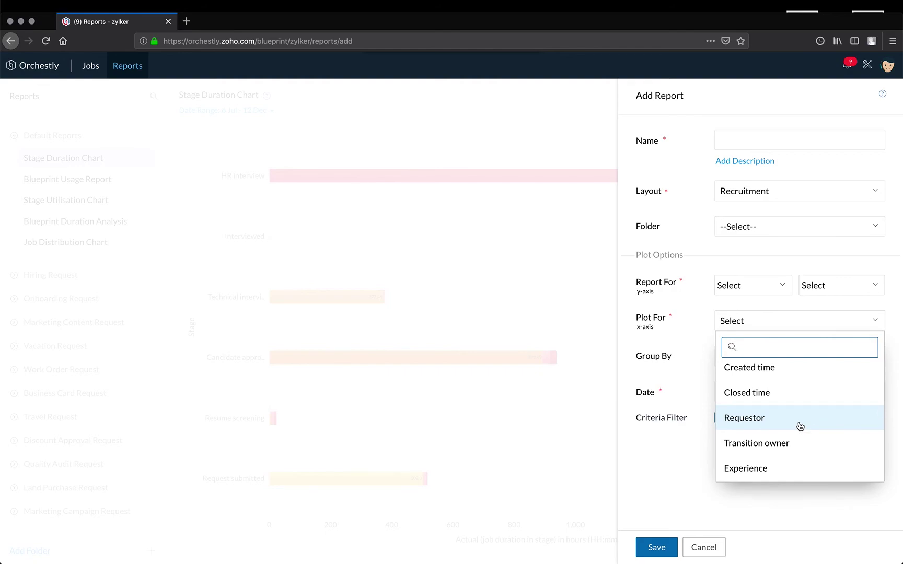
scroll(800, 427, down, 5)
scroll(800, 427, up, 5)
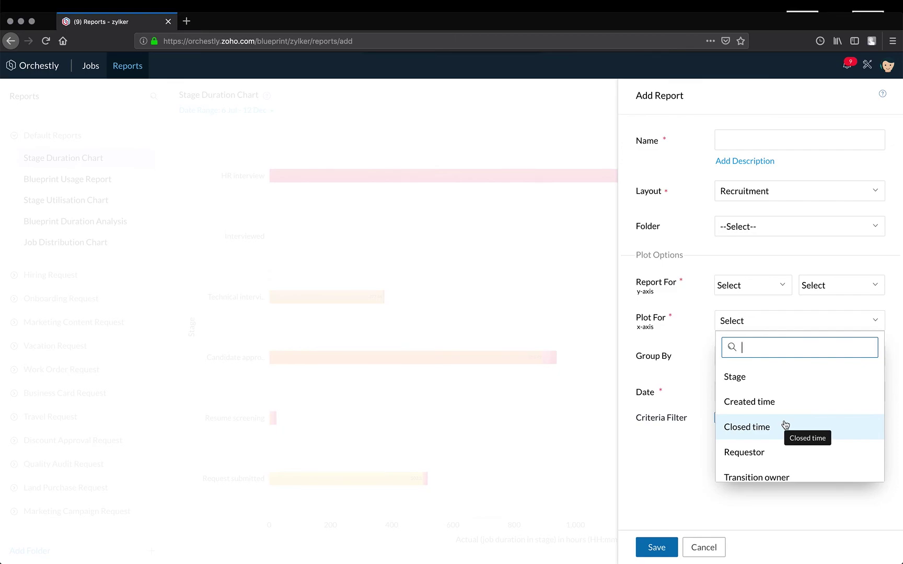
scroll(785, 424, down, 5)
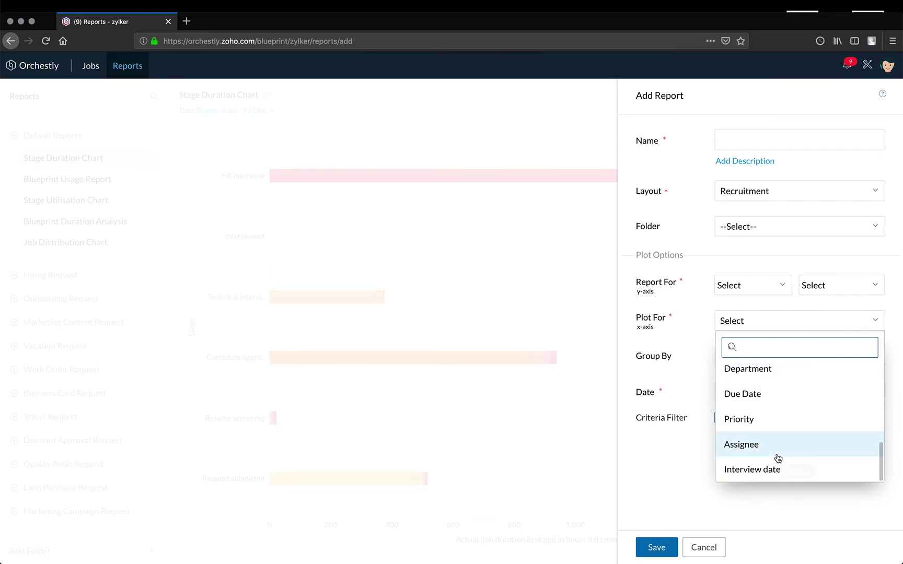
Step: Look through the fields available for grouping the new report's data
click(700, 359)
click(756, 357)
scroll(752, 427, down, 3)
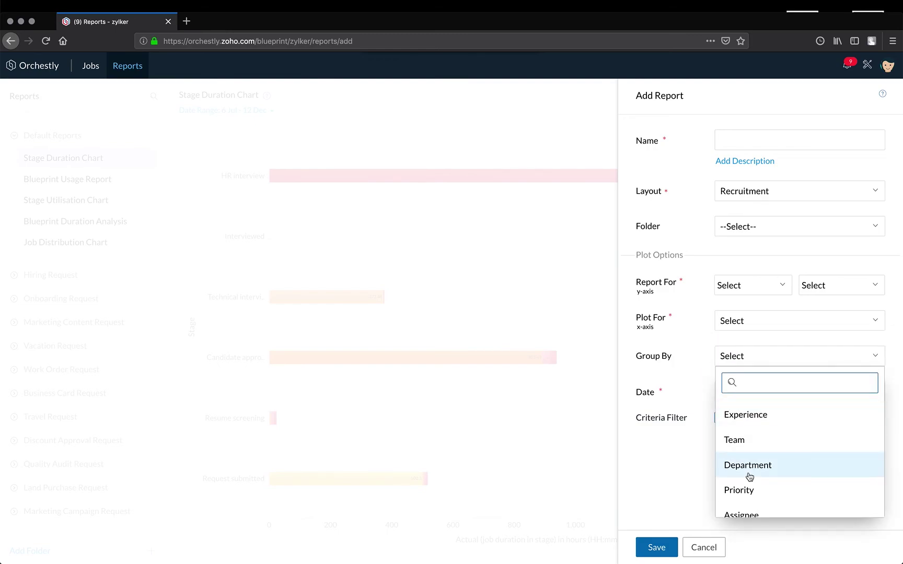
scroll(768, 466, down, 1)
scroll(768, 465, up, 3)
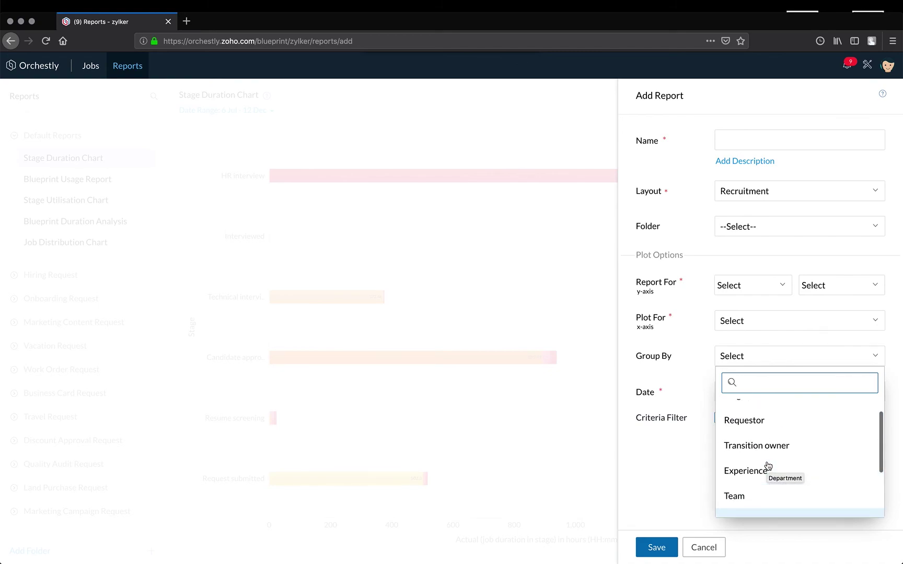
scroll(768, 465, down, 3)
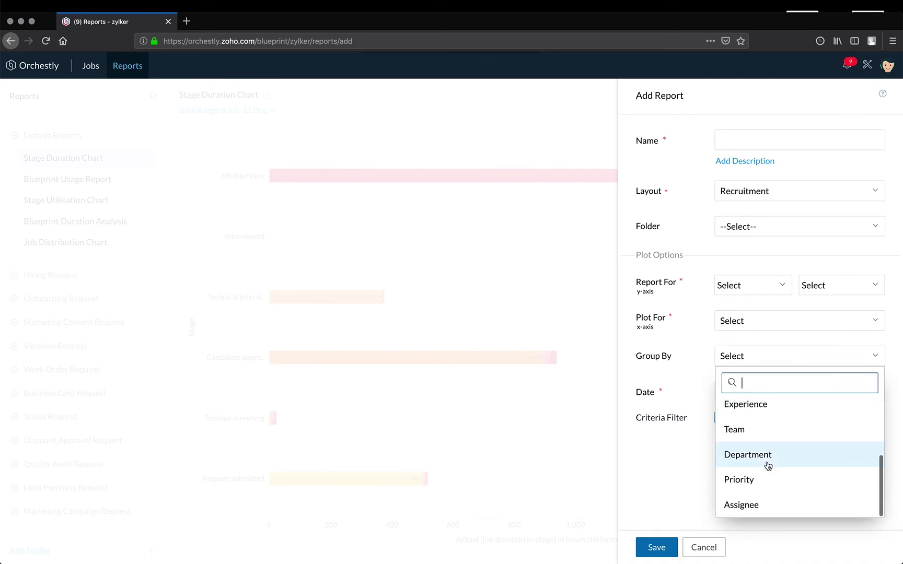
scroll(768, 465, up, 3)
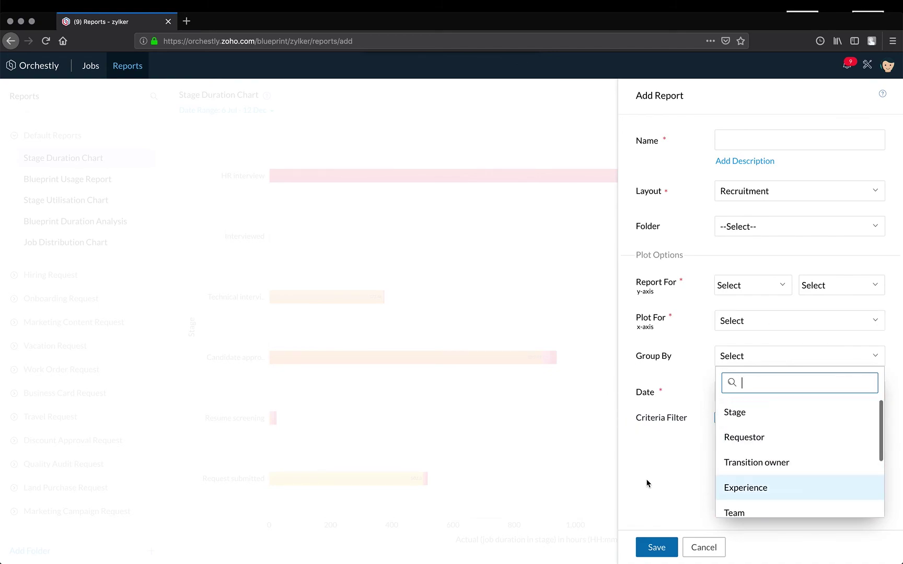
Step: Review the calculation options for the new report's y-axis, and discard the report without saving
click(753, 268)
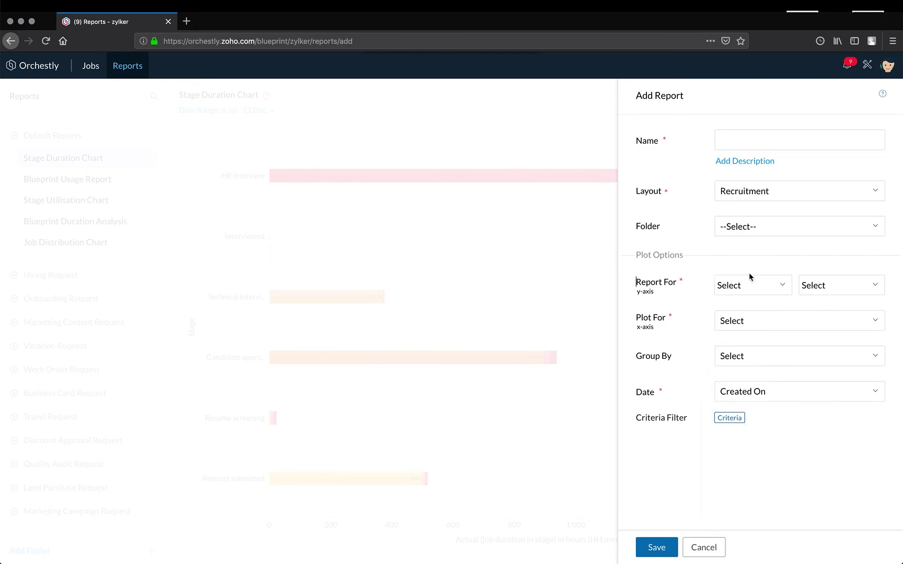
click(748, 285)
scroll(748, 393, down, 1)
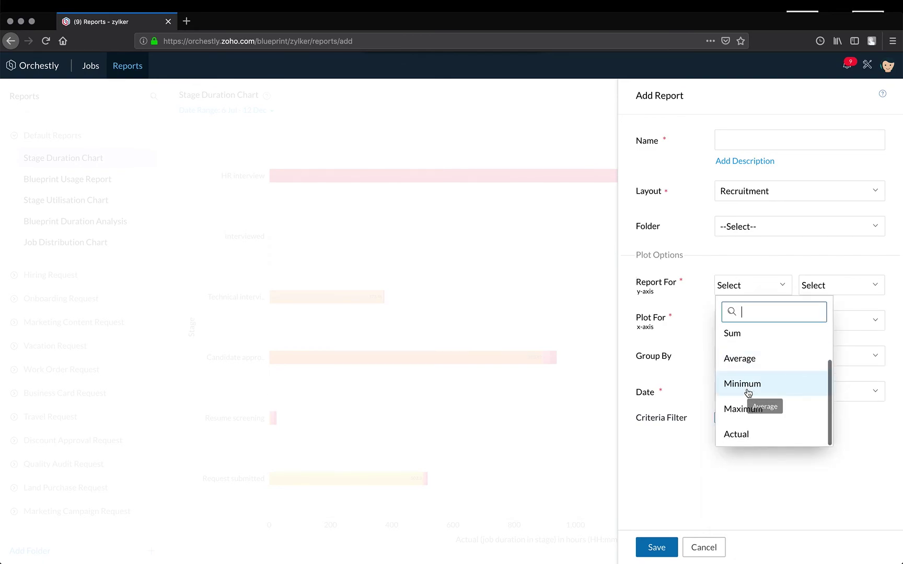
click(691, 303)
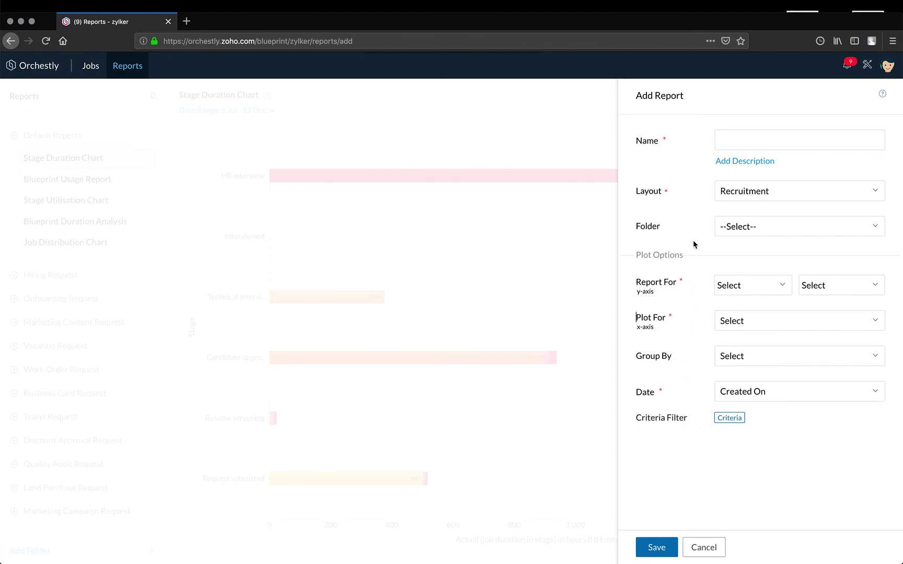
click(710, 548)
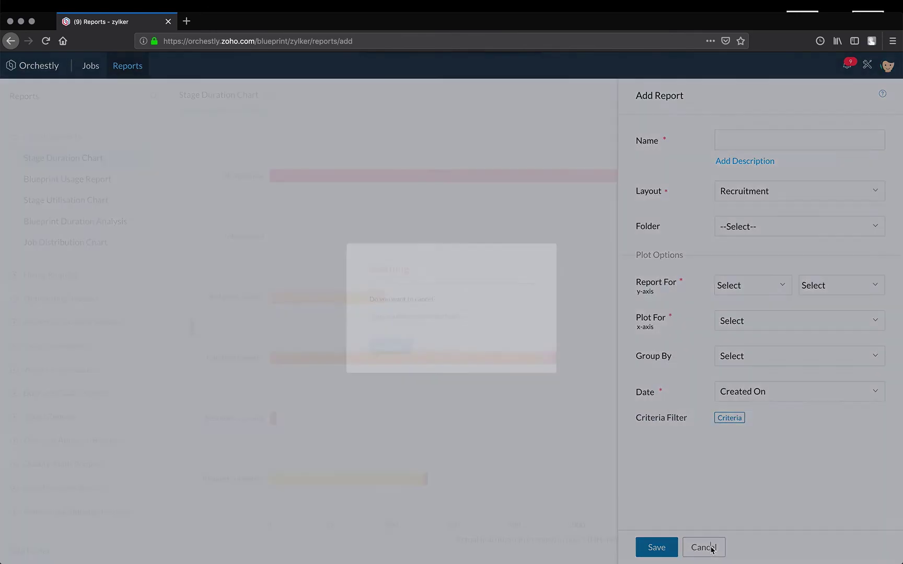
click(375, 360)
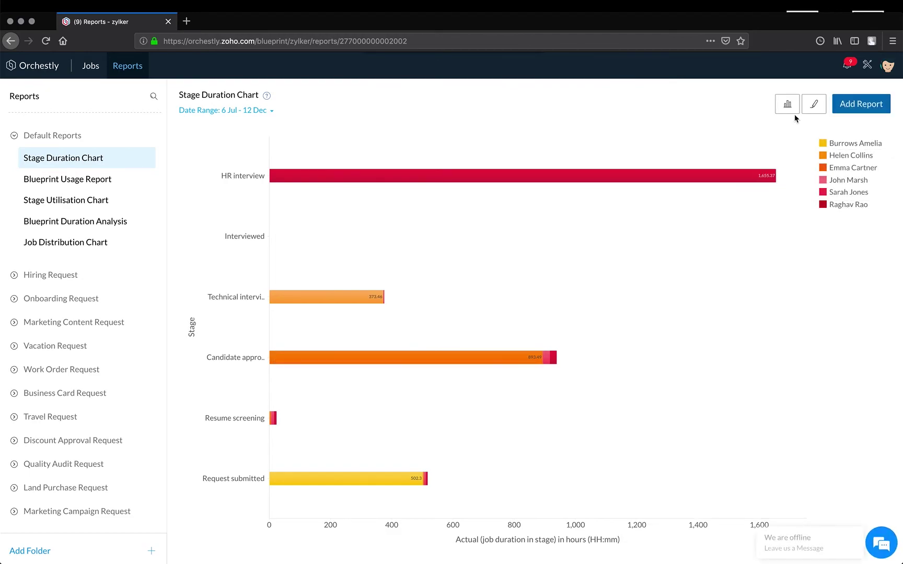
Step: Preview the Stage Duration Chart as pie, area, column and bar charts, and set it back to stacked horizontal bars
click(787, 104)
click(754, 134)
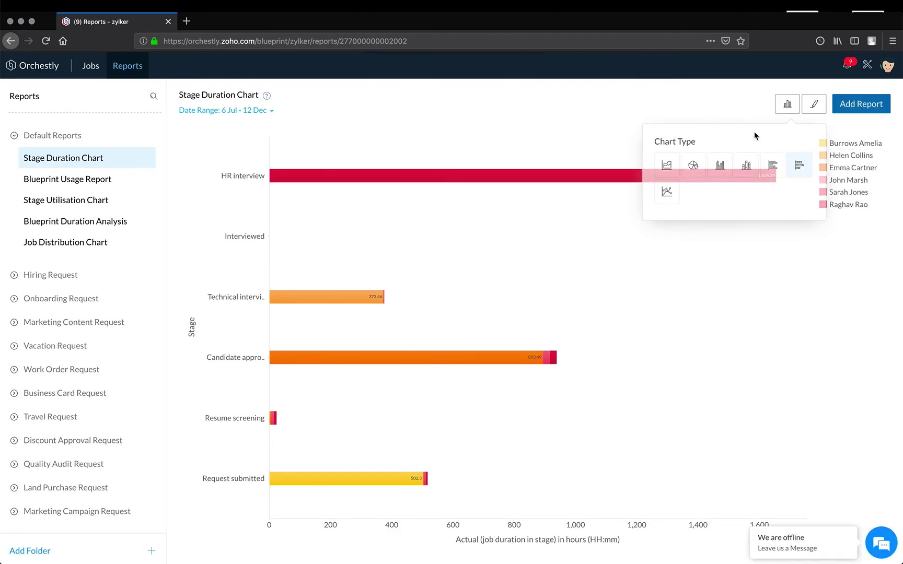
click(691, 167)
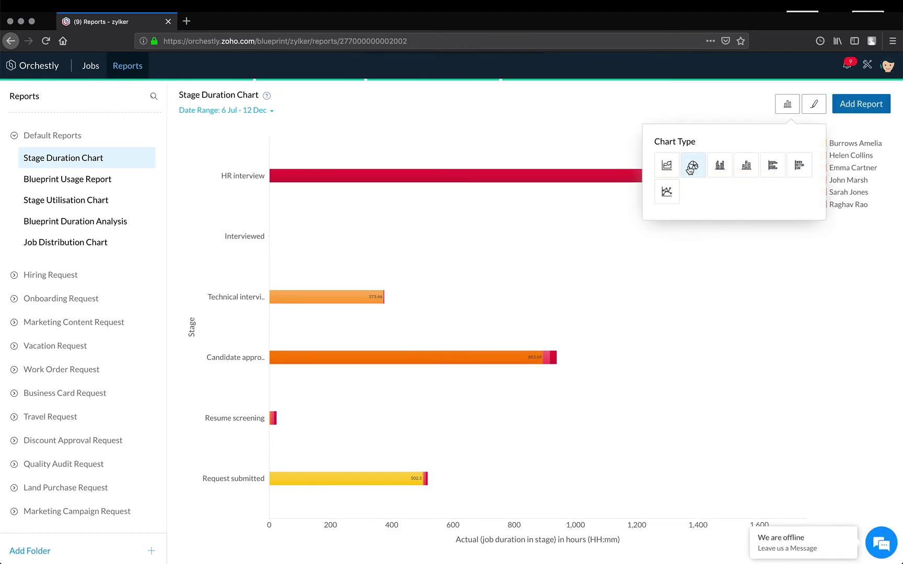
click(665, 165)
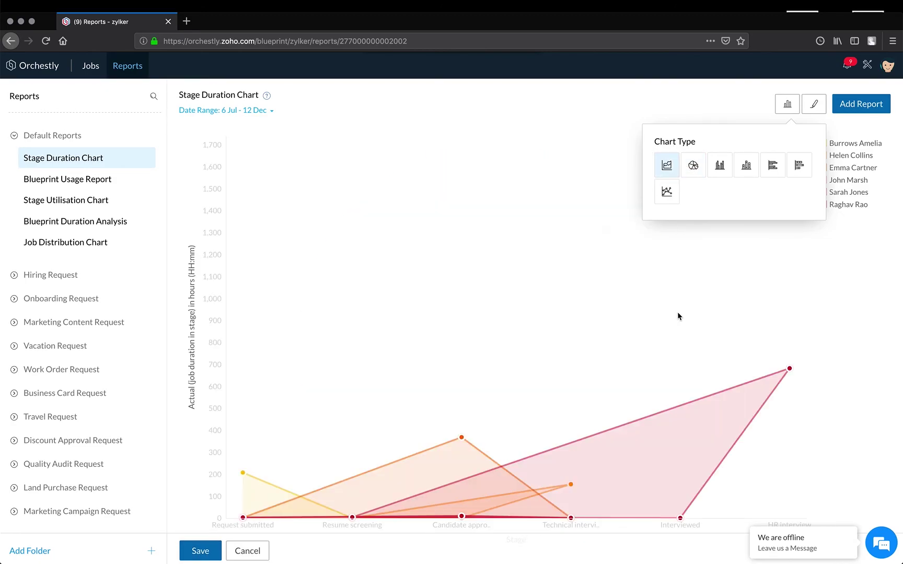
click(719, 167)
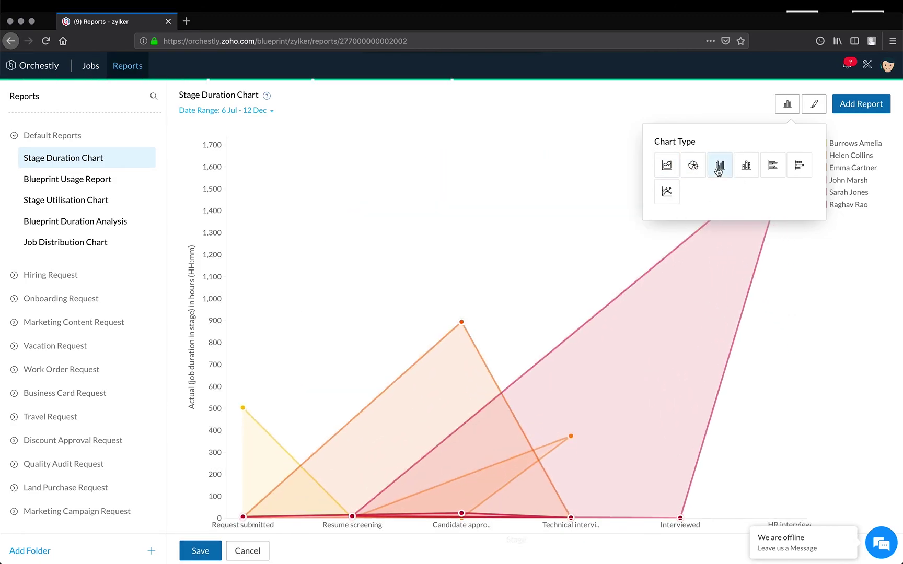
click(747, 166)
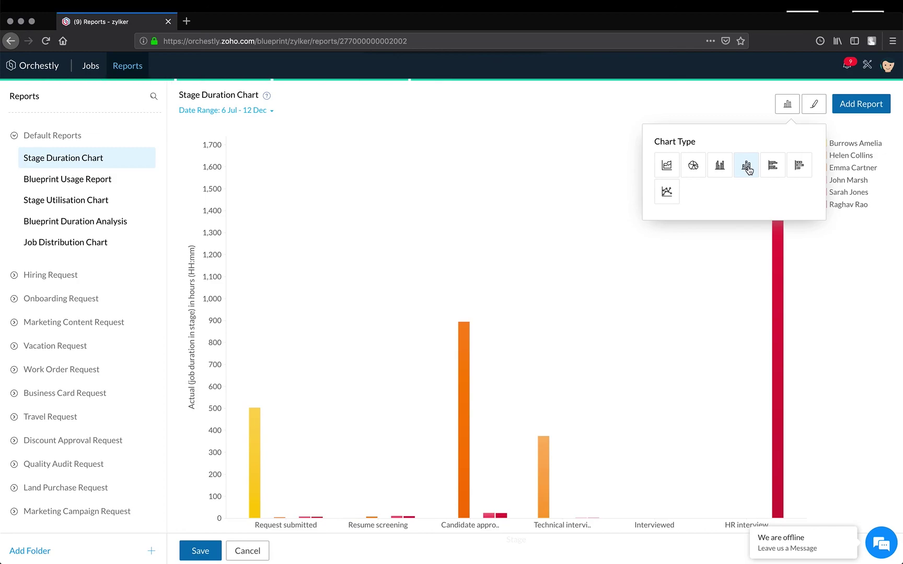
click(772, 165)
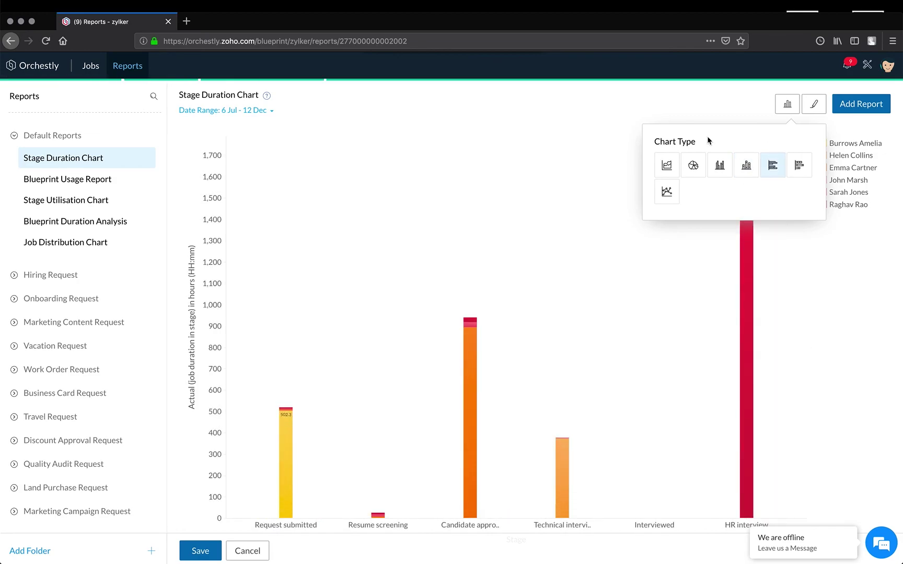
click(799, 165)
Step: Open the Blueprint Usage Report and display it for the Recruitment Blueprint
click(97, 175)
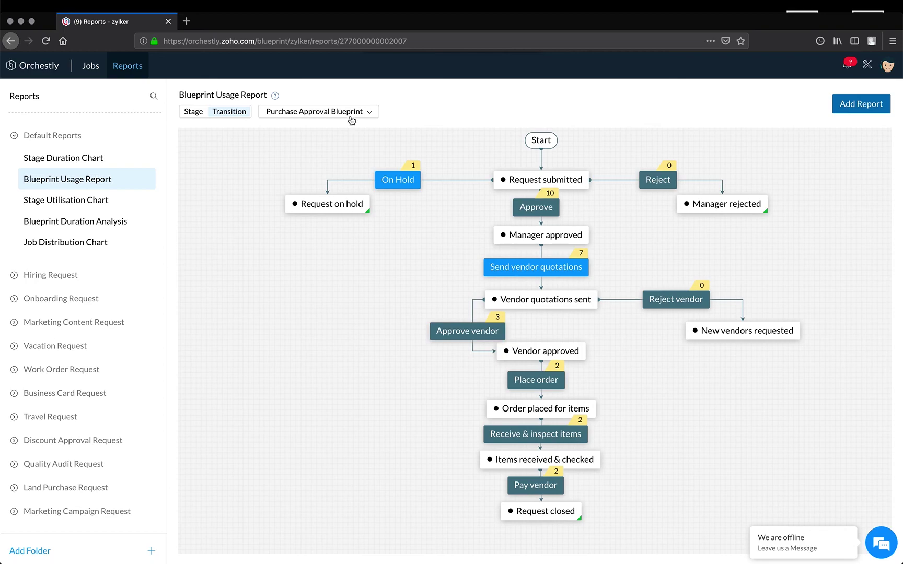
click(351, 115)
text(rec)
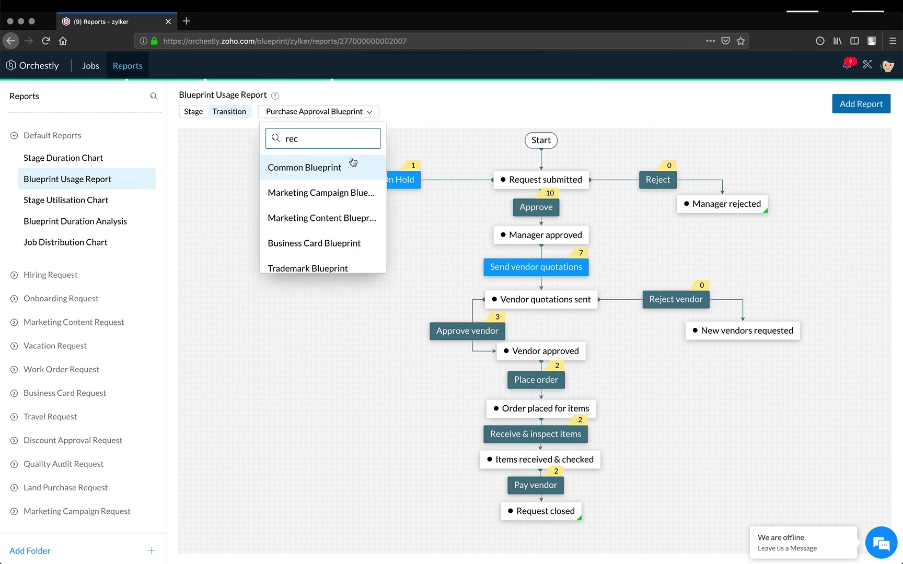
click(320, 172)
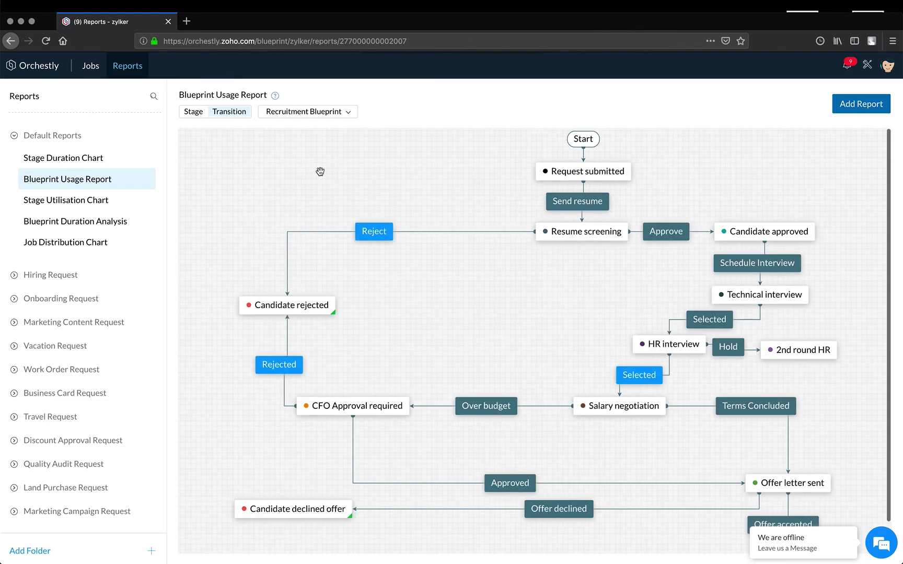
Step: Examine the Recruitment Blueprint's job counts by stage and by transition, and return to the Stage Duration Chart
click(195, 112)
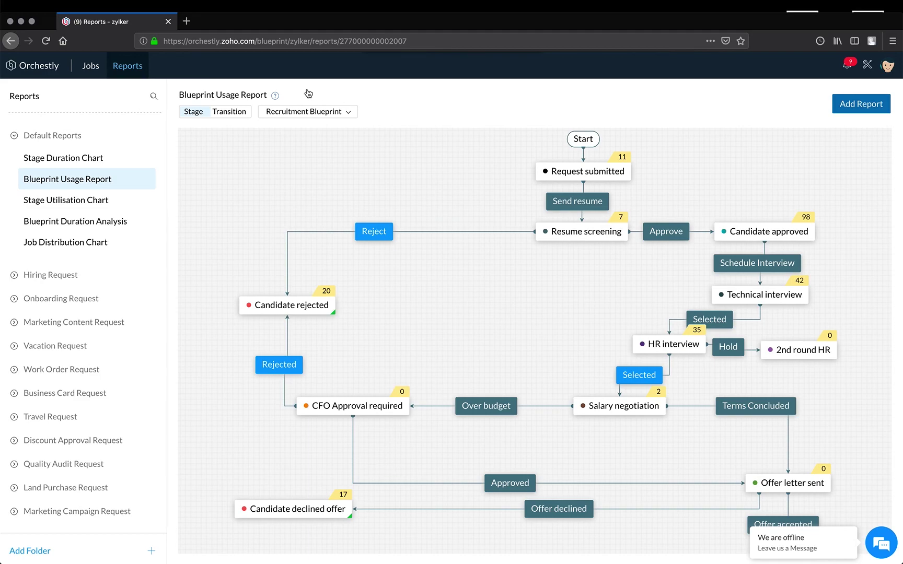
click(228, 111)
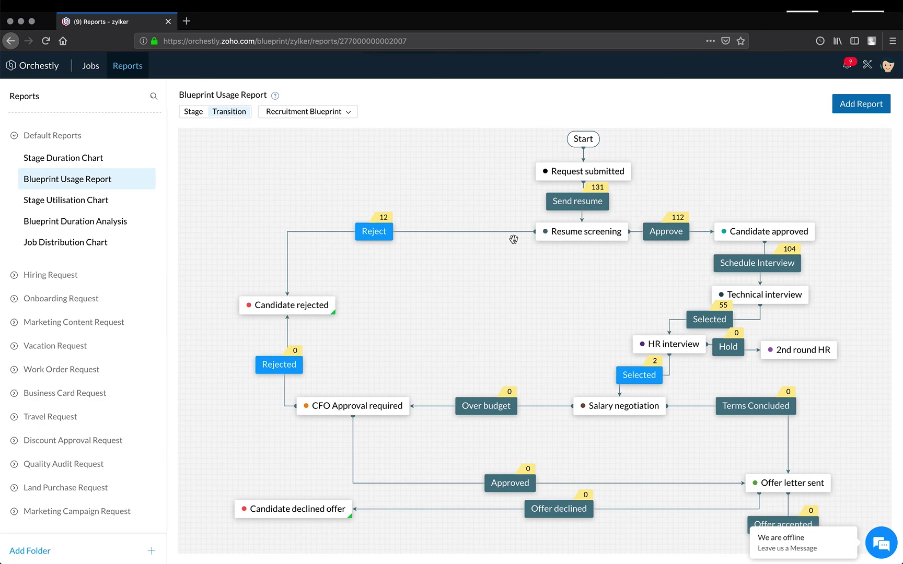
scroll(515, 242, right, 2)
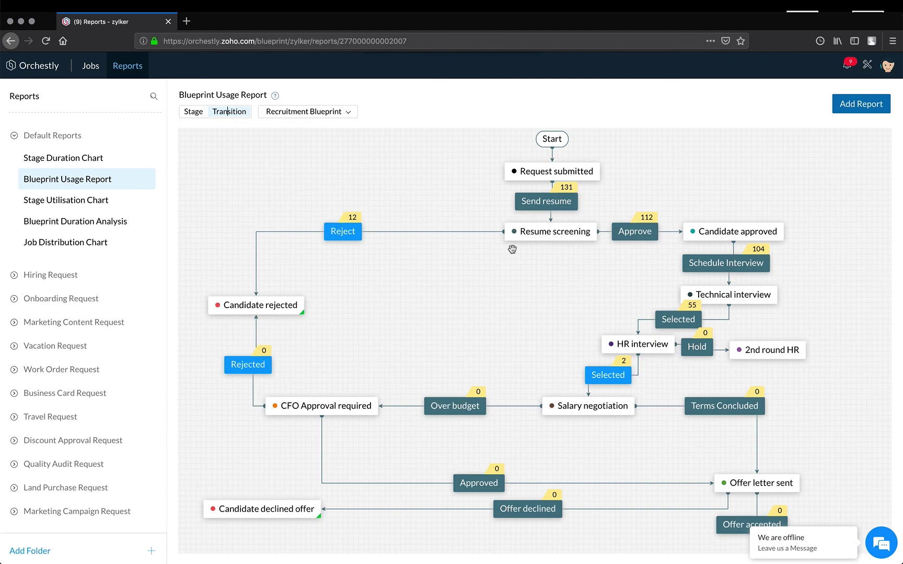
scroll(670, 190, left, 1)
scroll(671, 189, right, 1)
click(77, 166)
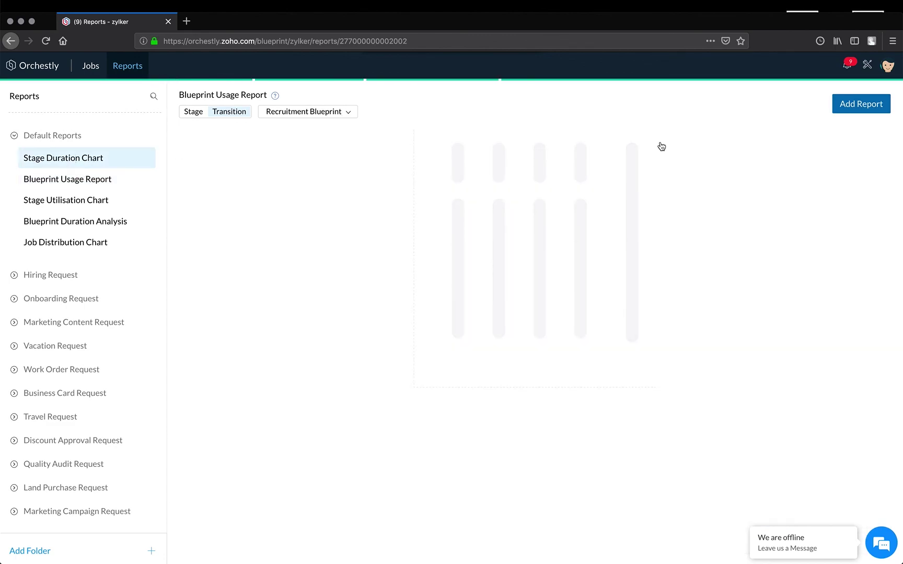
Step: Open the access control profiles in the setup area and examine the Admin profile's job-level and field permissions
click(91, 66)
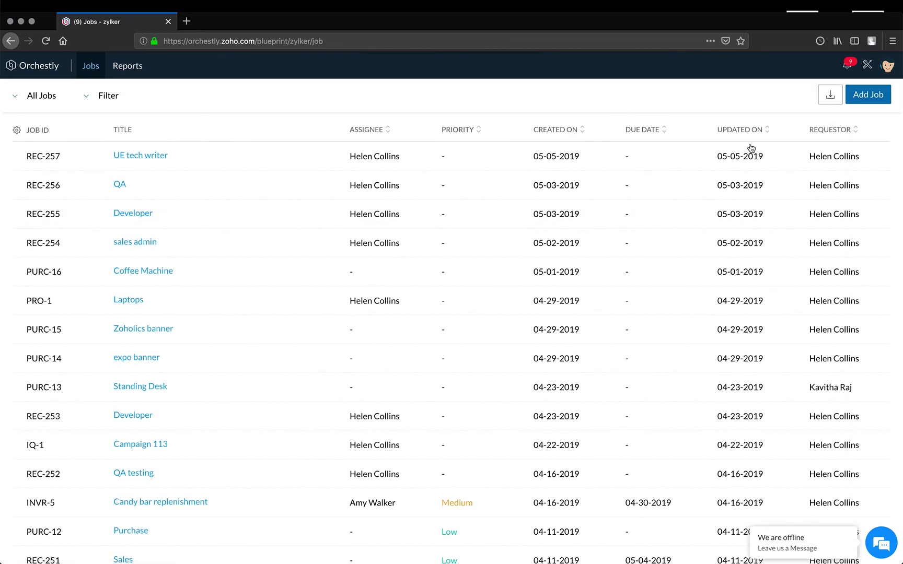
click(868, 66)
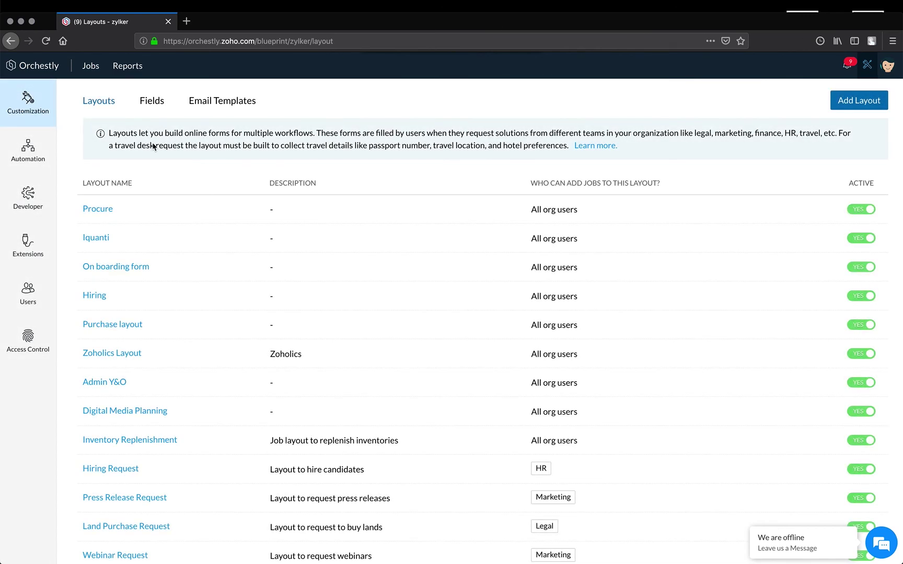
click(18, 342)
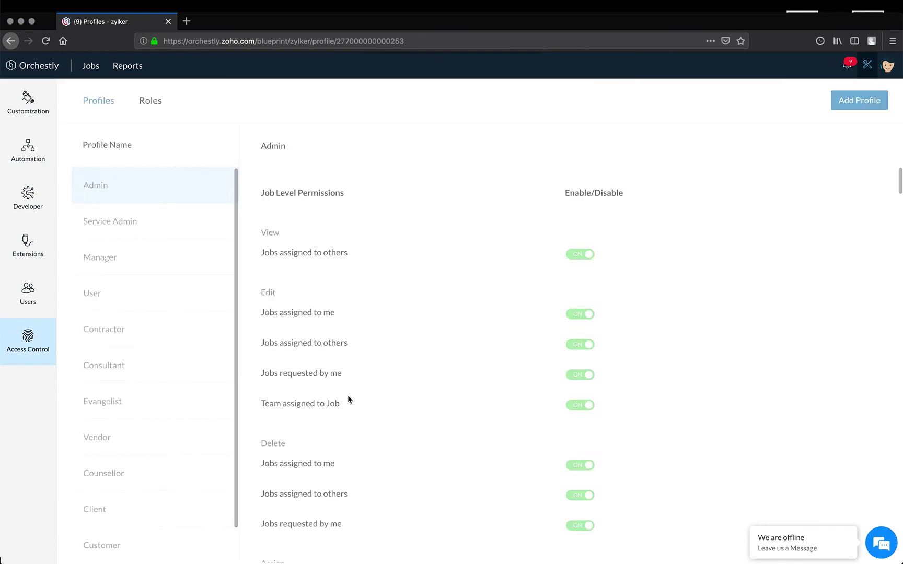
scroll(426, 449, down, 10)
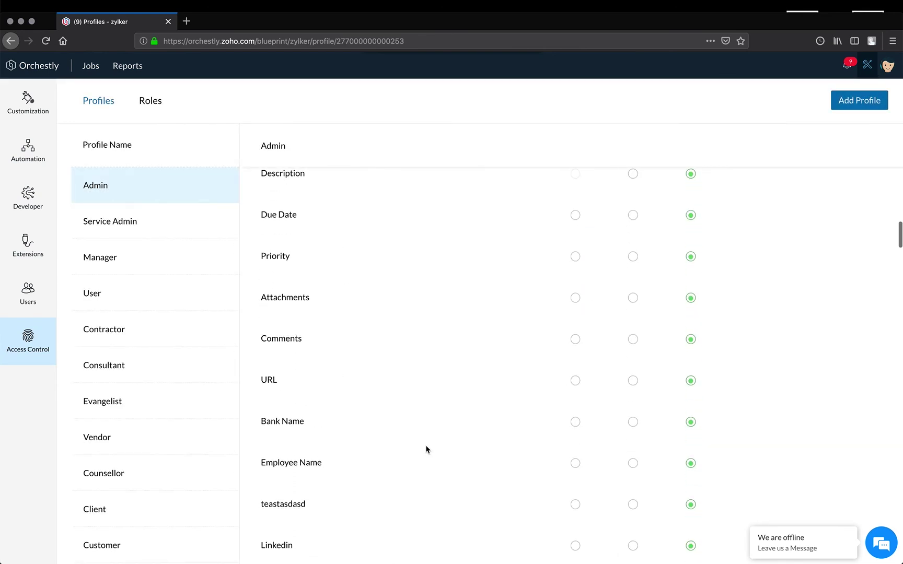
scroll(455, 376, up, 3)
scroll(455, 376, down, 5)
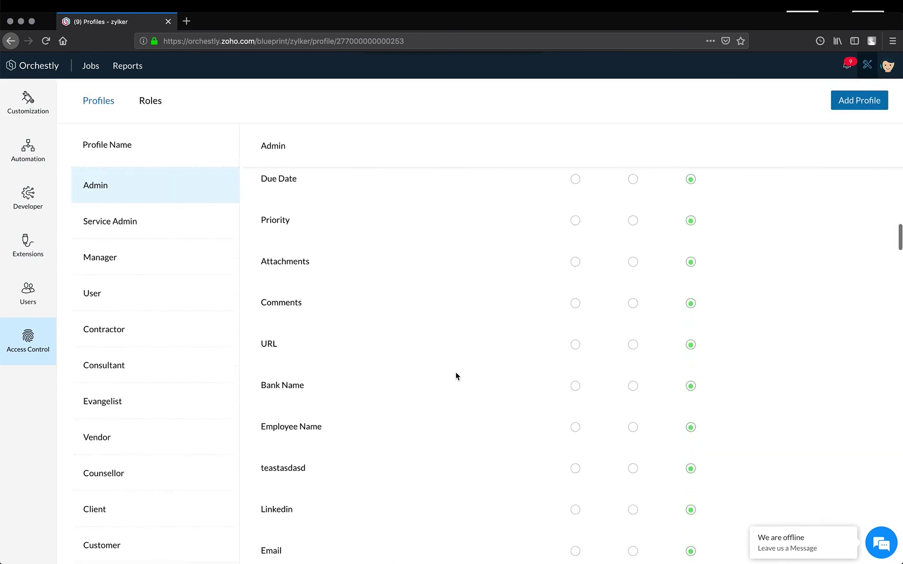
scroll(455, 376, down, 10)
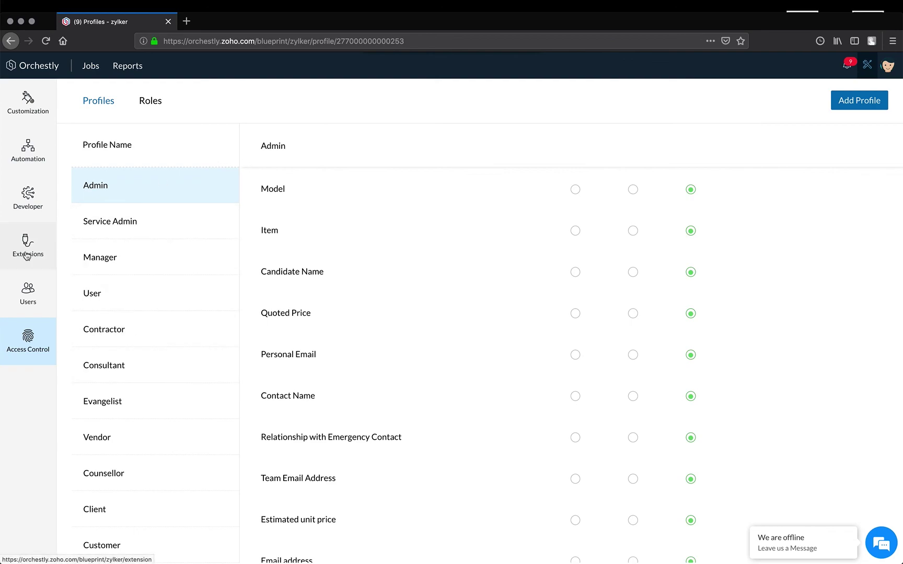
Step: Return to the list of all jobs
click(90, 66)
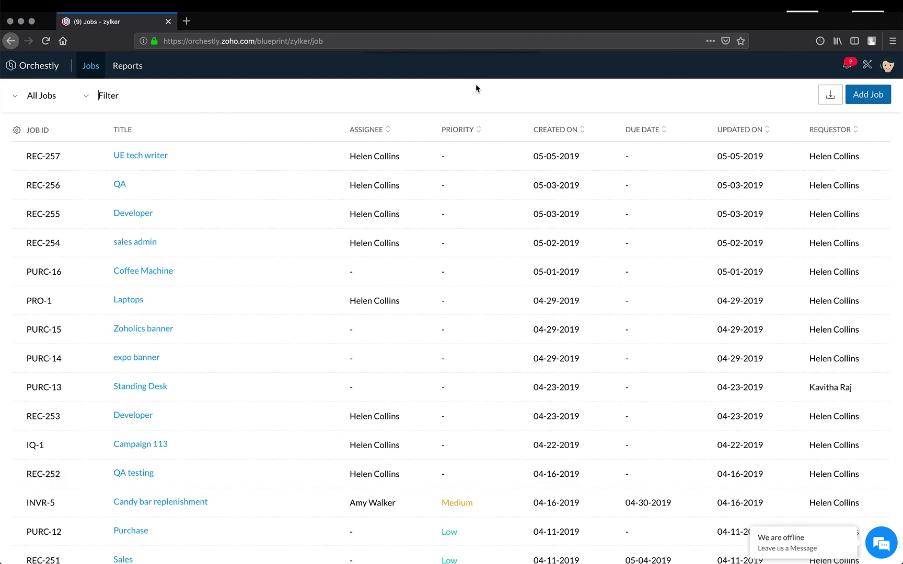
mouse_move(617, 549)
click(558, 542)
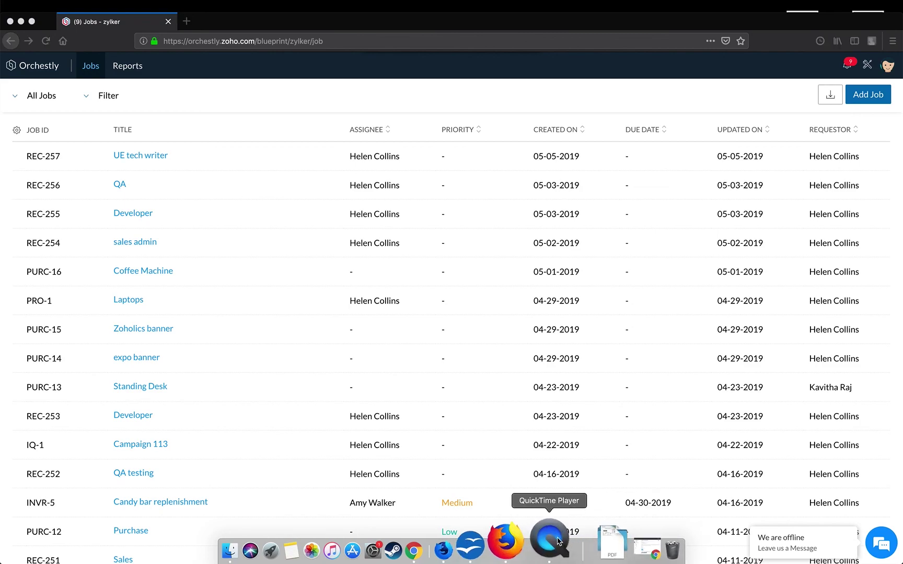